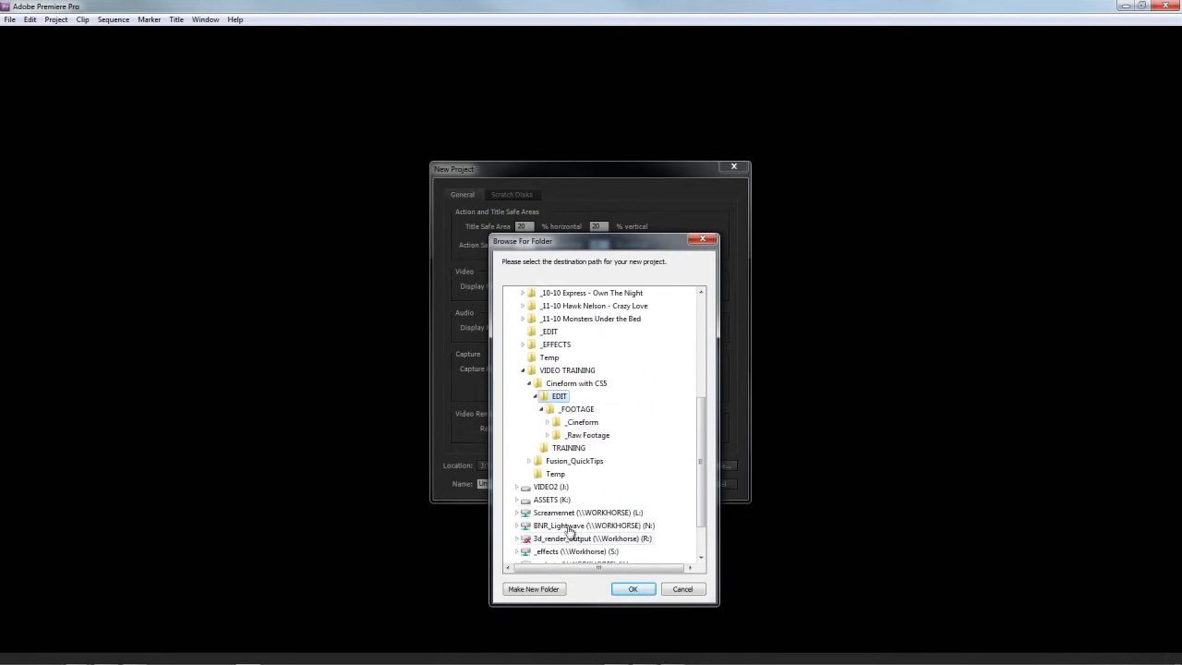
Step: Create a folder named Premiere inside the EDIT folder and use it as the new project's location
left_click(533, 588)
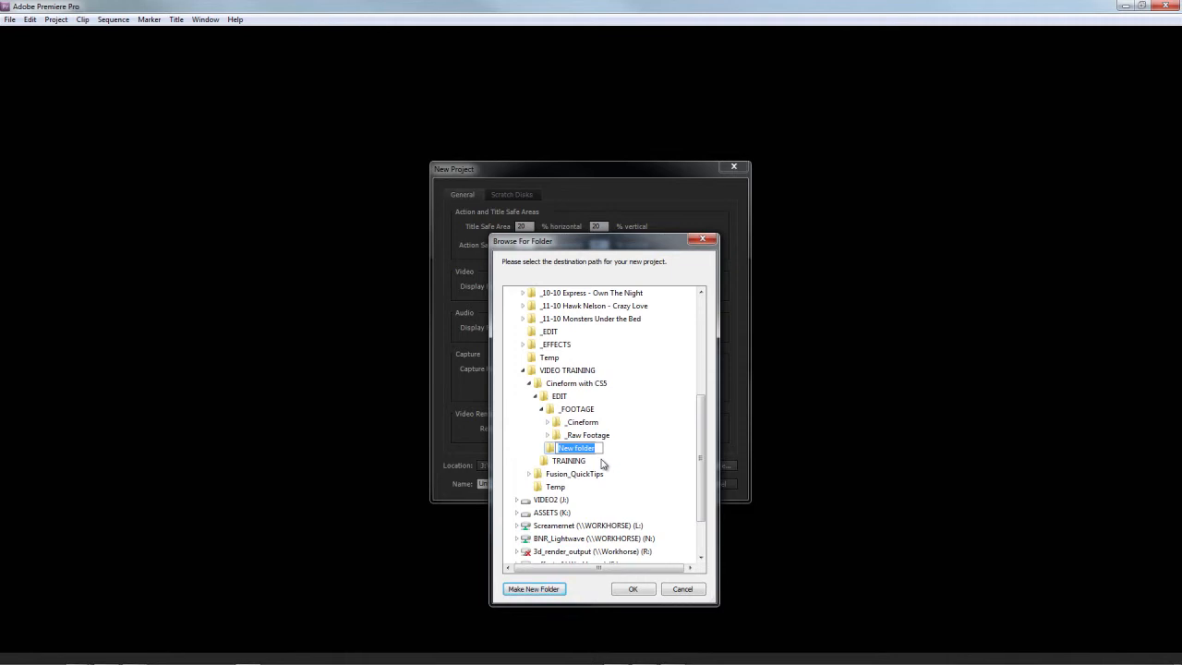
type("Premiere")
key("Return")
left_click(630, 591)
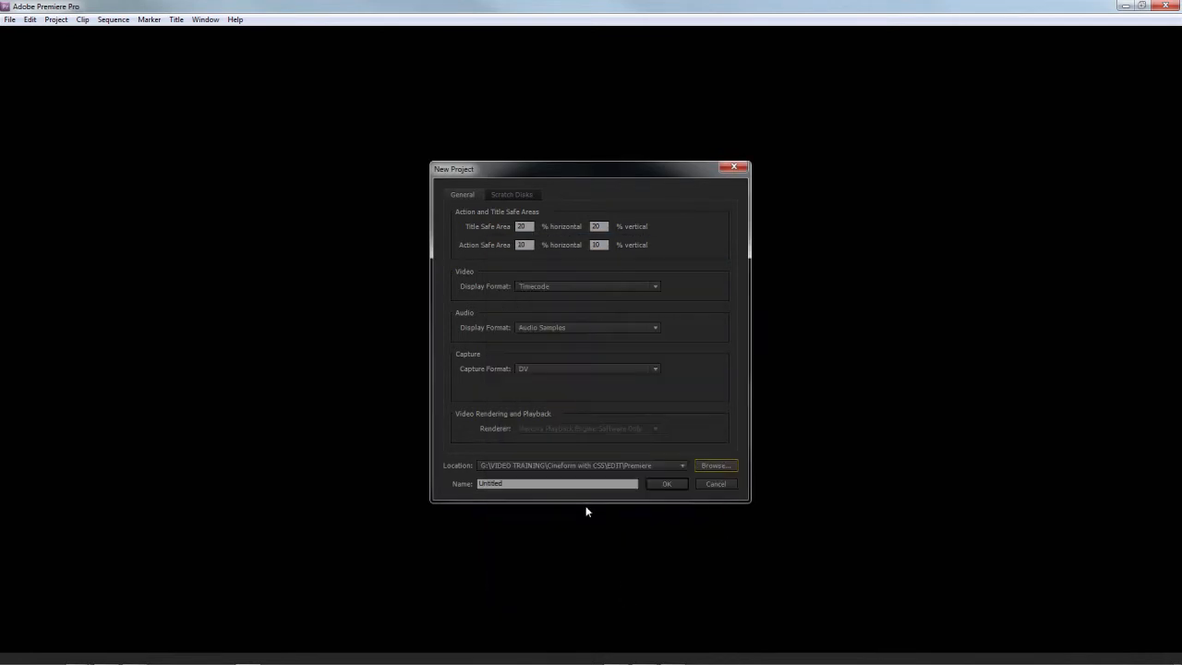
Step: Name the new project Cineform_Edit and create it
left_click(543, 485)
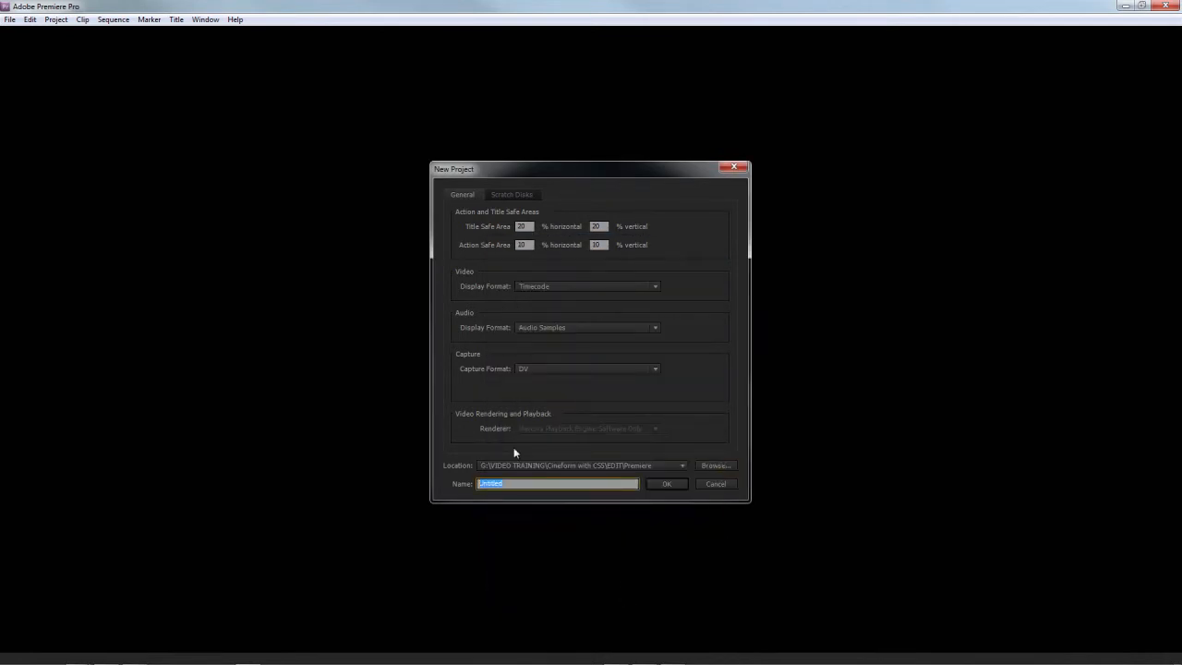
type("Cineform_Edit")
left_click(674, 488)
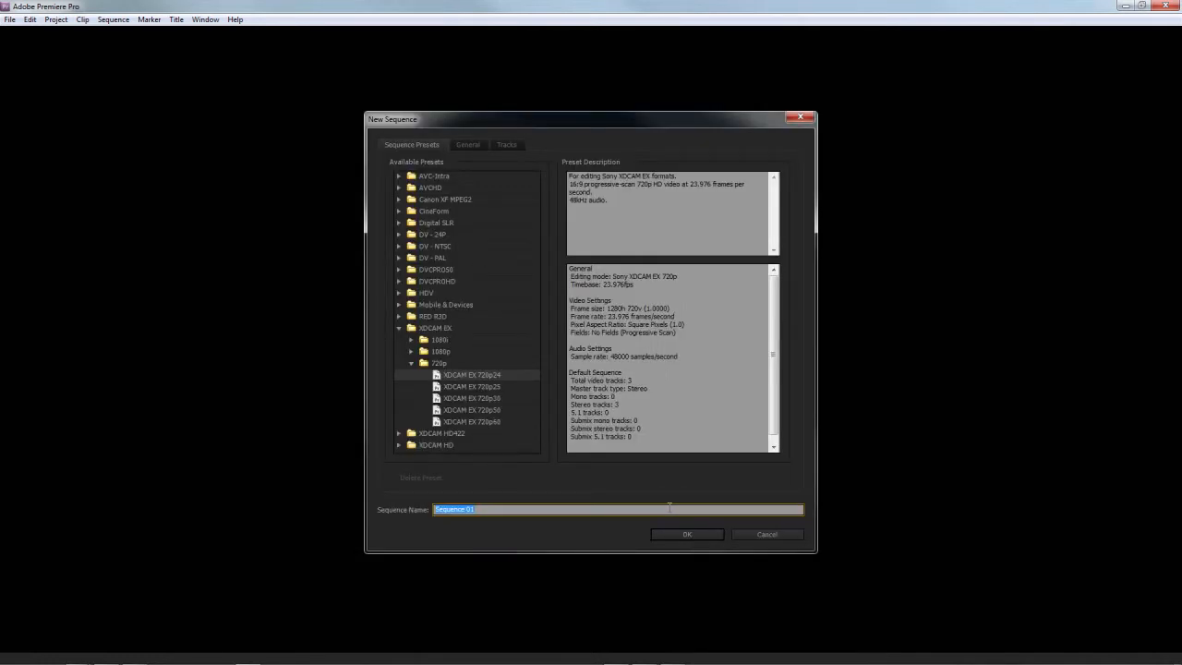
Step: Create Sequence 01 from the CineForm 2D 1080p preset 1920x1080p24 (23.976fps)
left_click(400, 328)
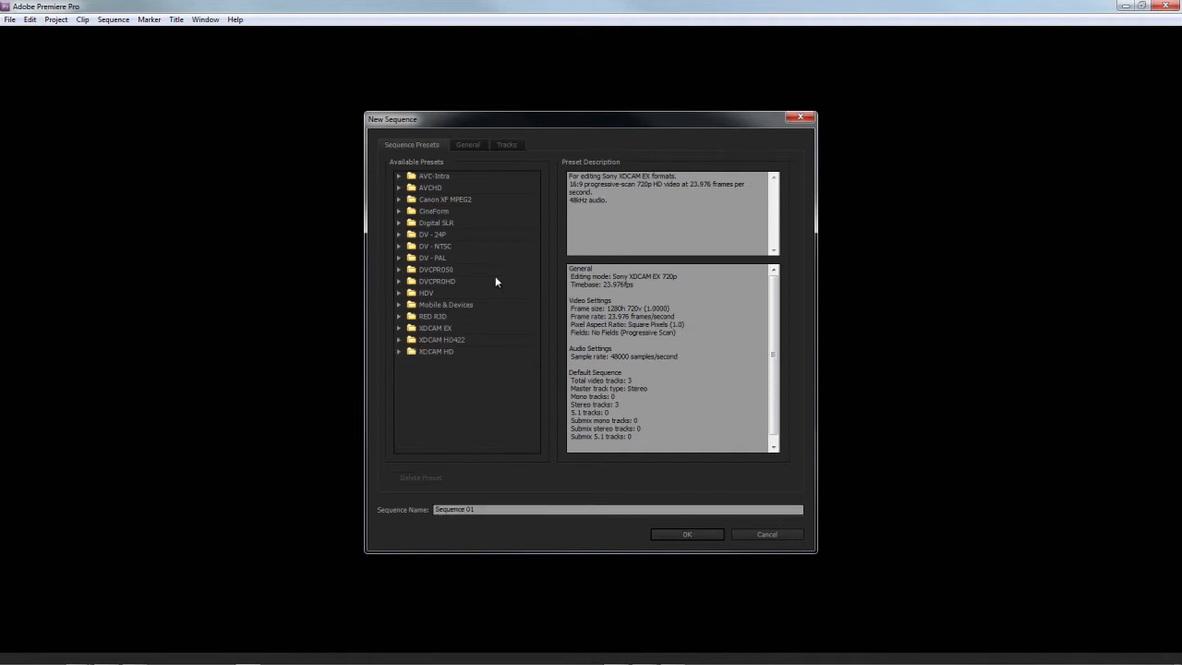
left_click(400, 212)
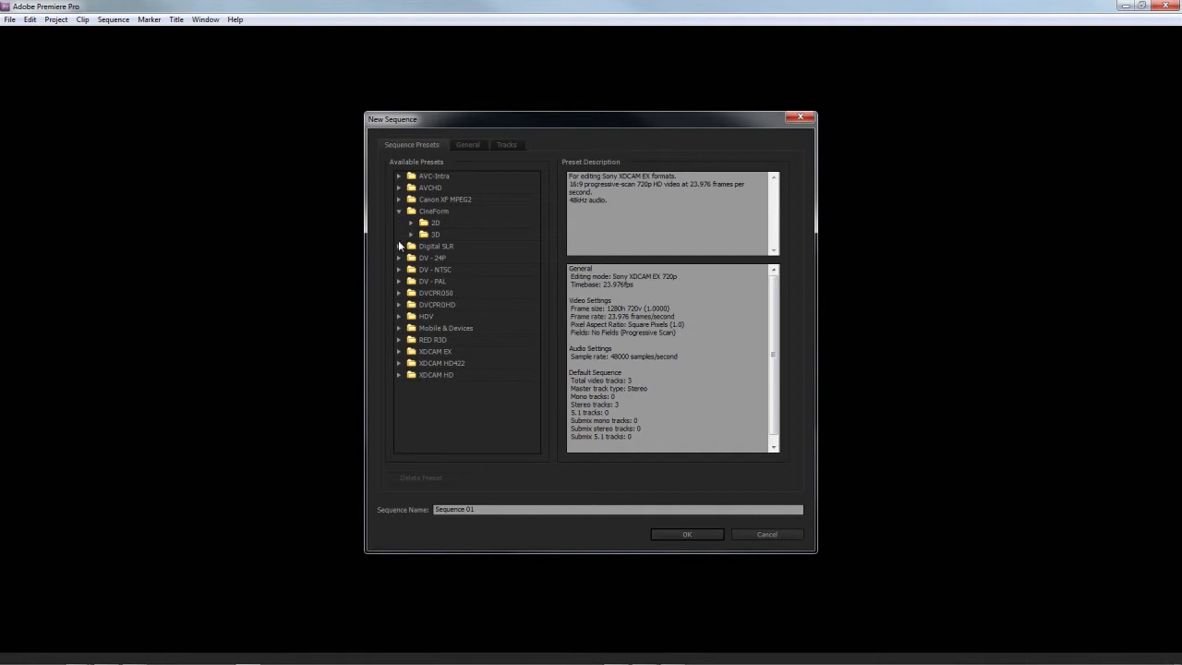
double_click(432, 224)
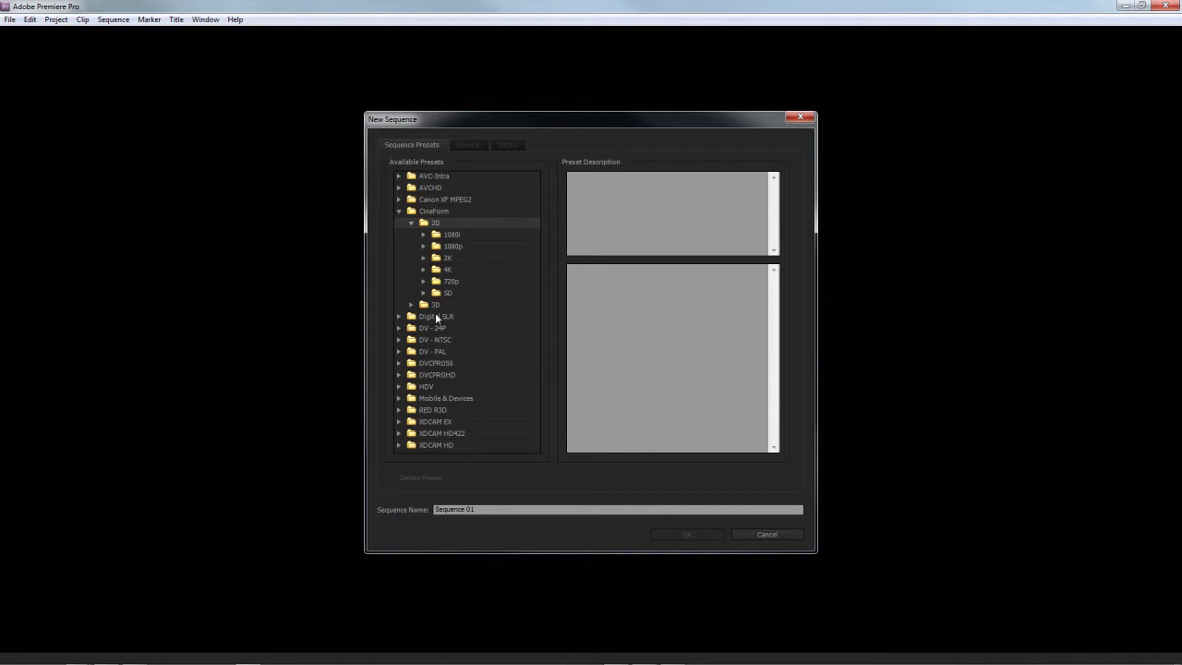
left_click(424, 247)
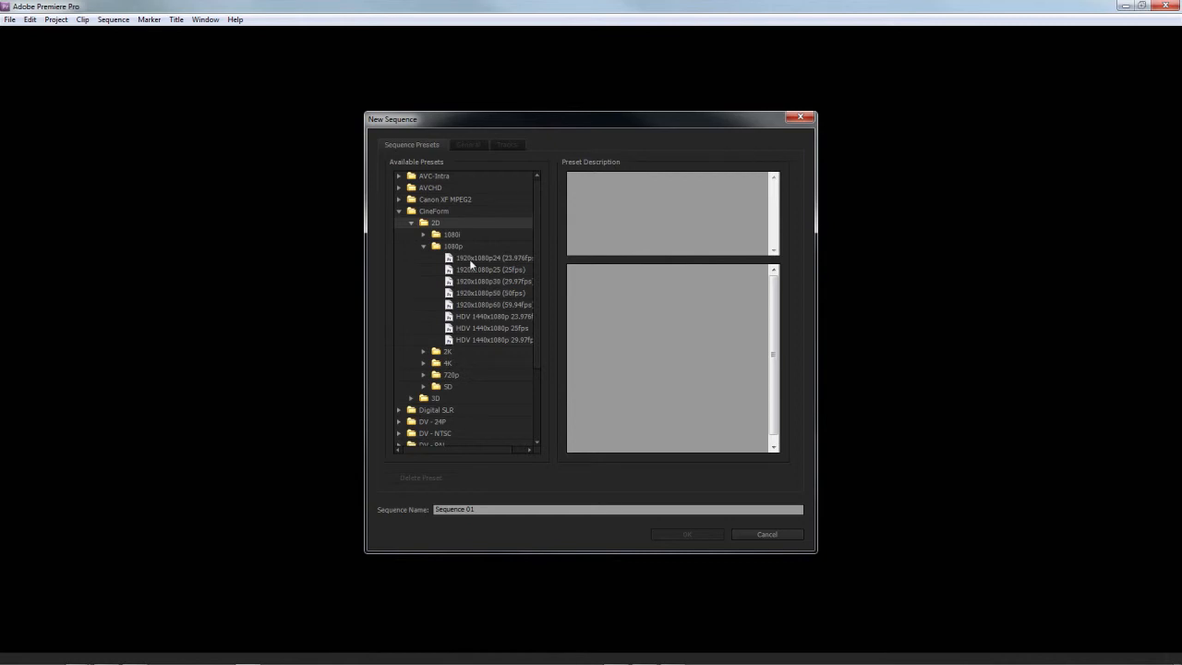
left_click(469, 258)
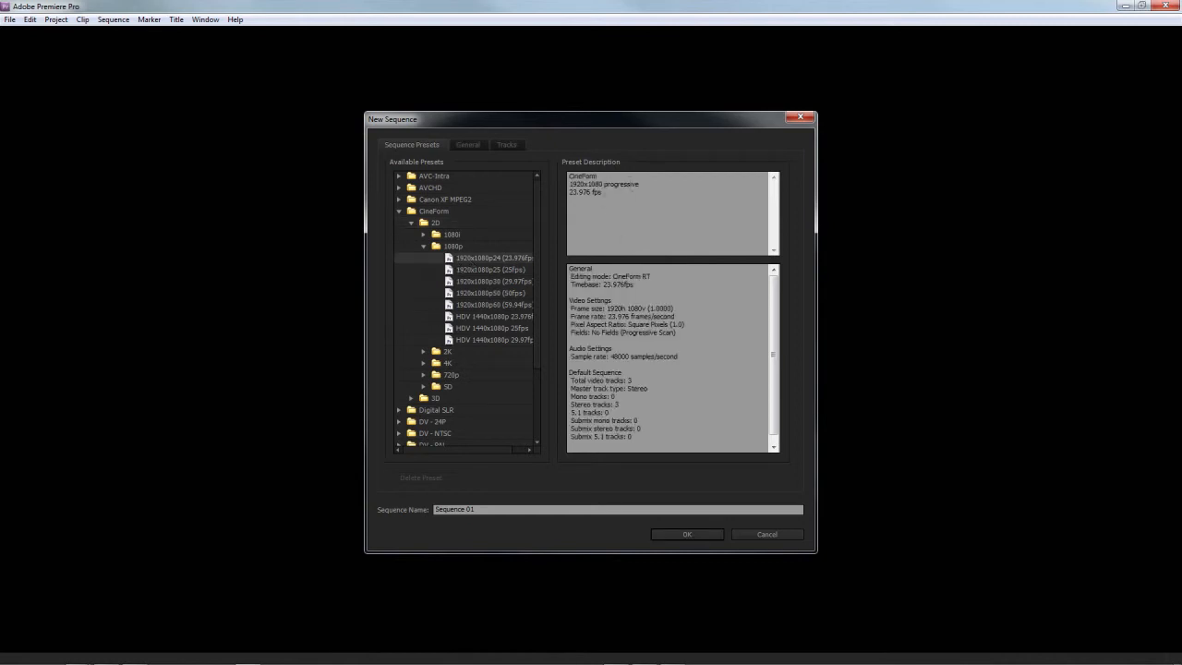
left_click(692, 536)
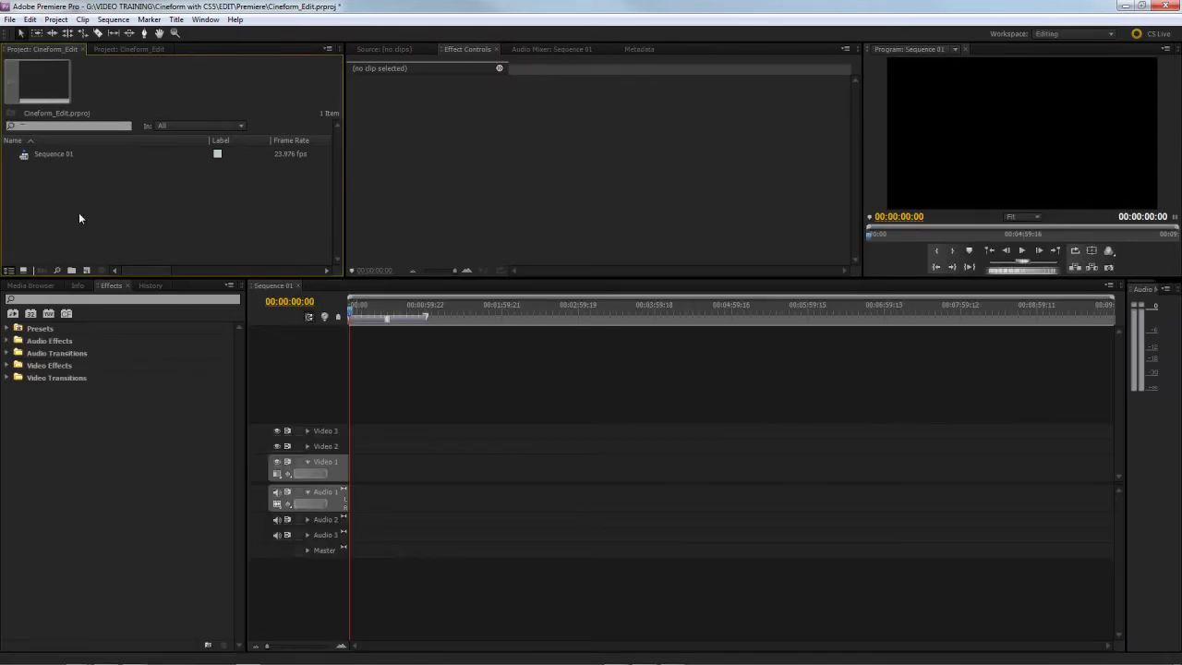
Step: Set the default player in the Player Settings preferences to CFRTPlayback
left_click(31, 19)
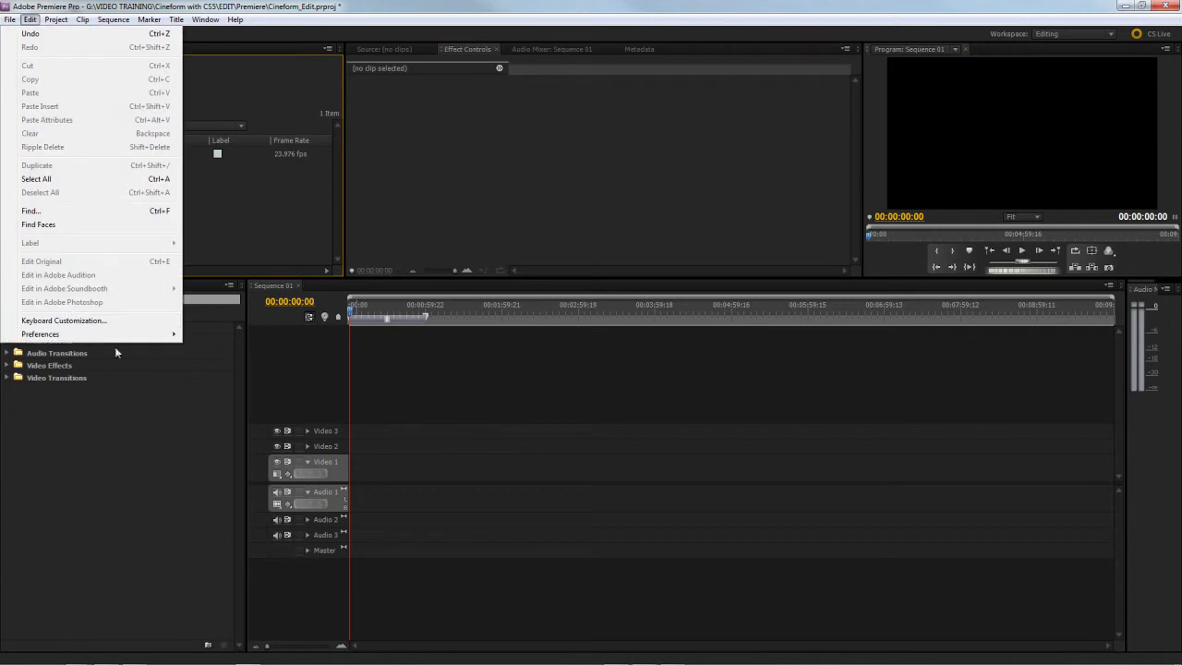
mouse_move(153, 337)
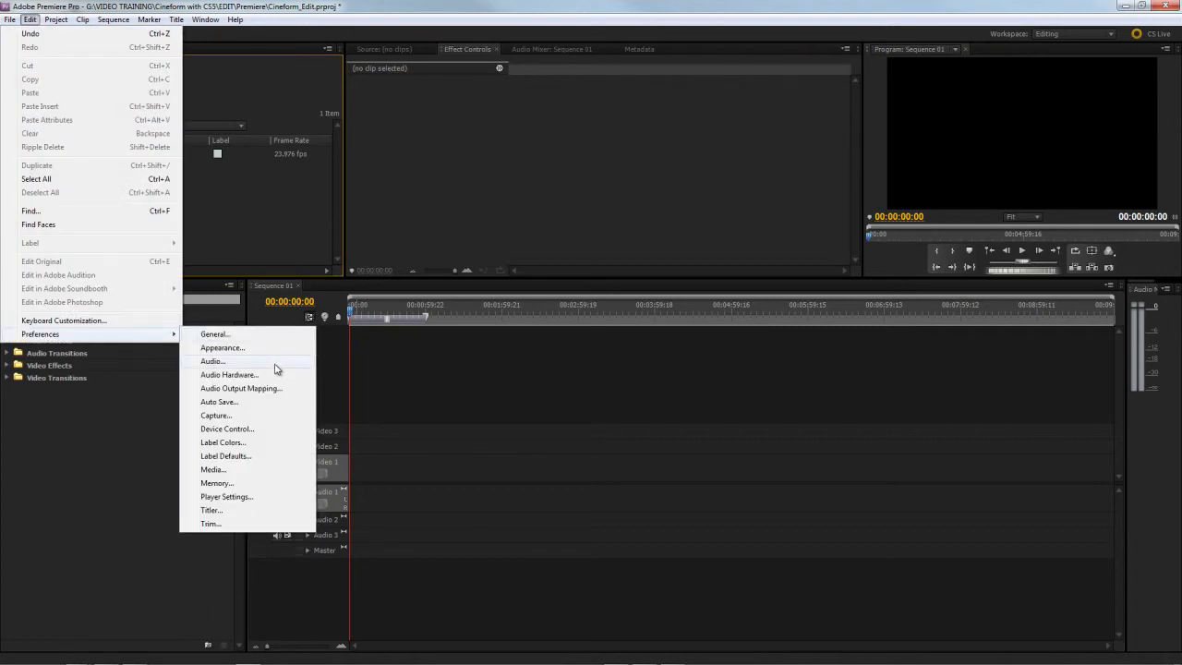
left_click(237, 496)
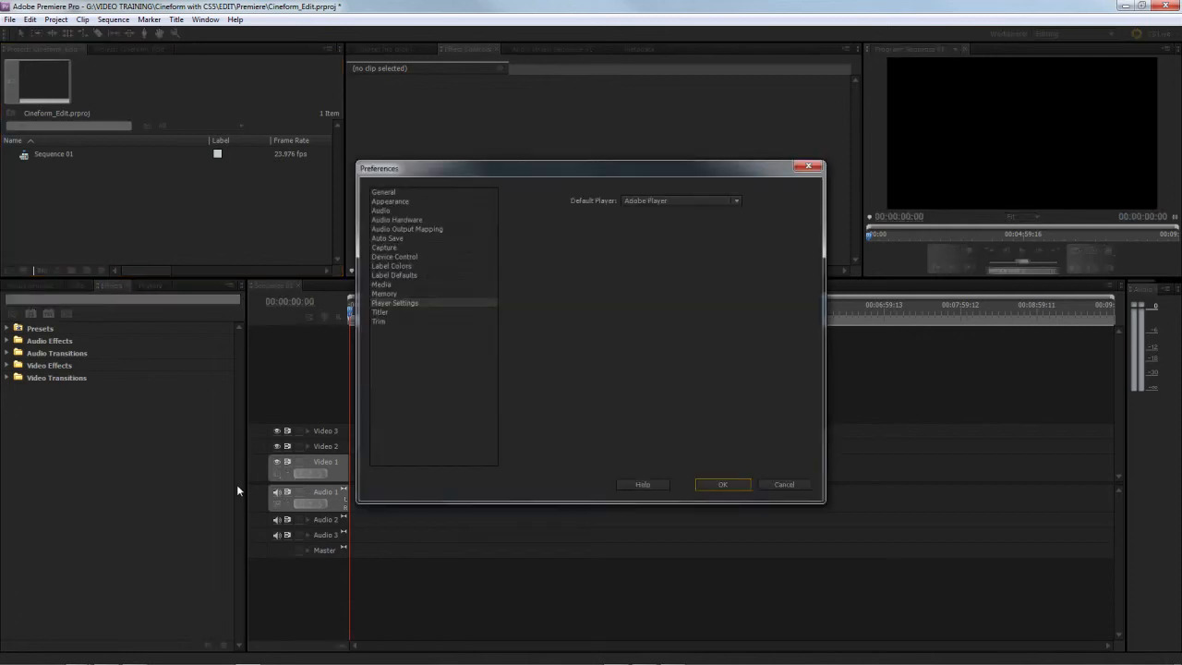
left_click(737, 201)
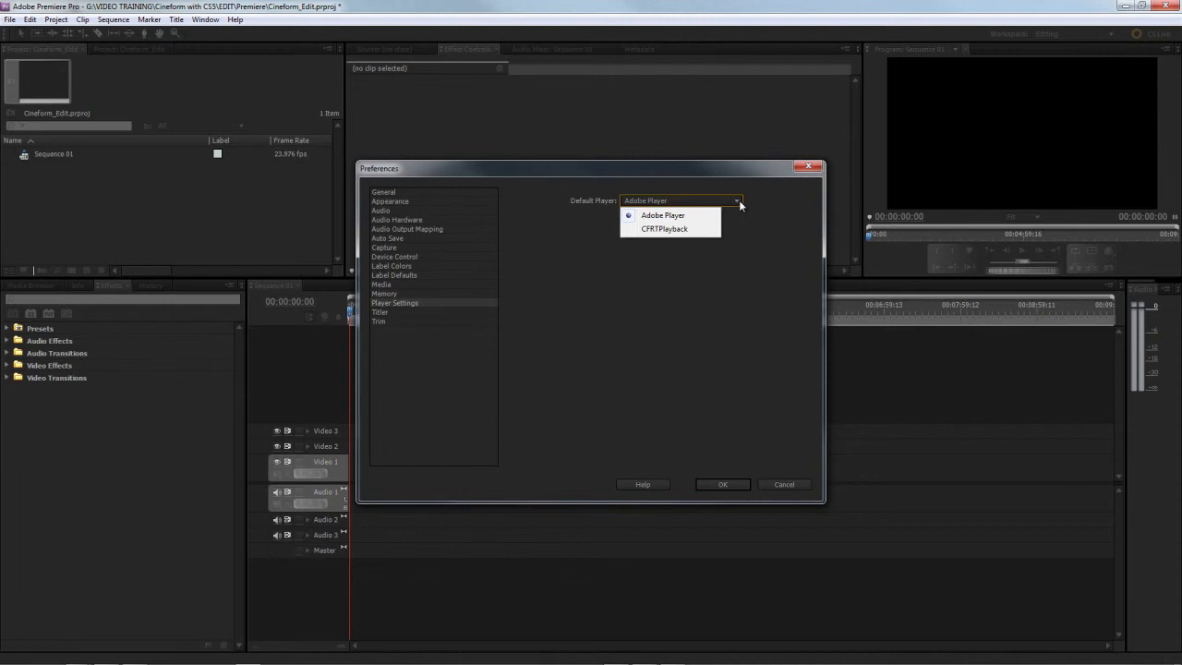
left_click(688, 231)
left_click(722, 484)
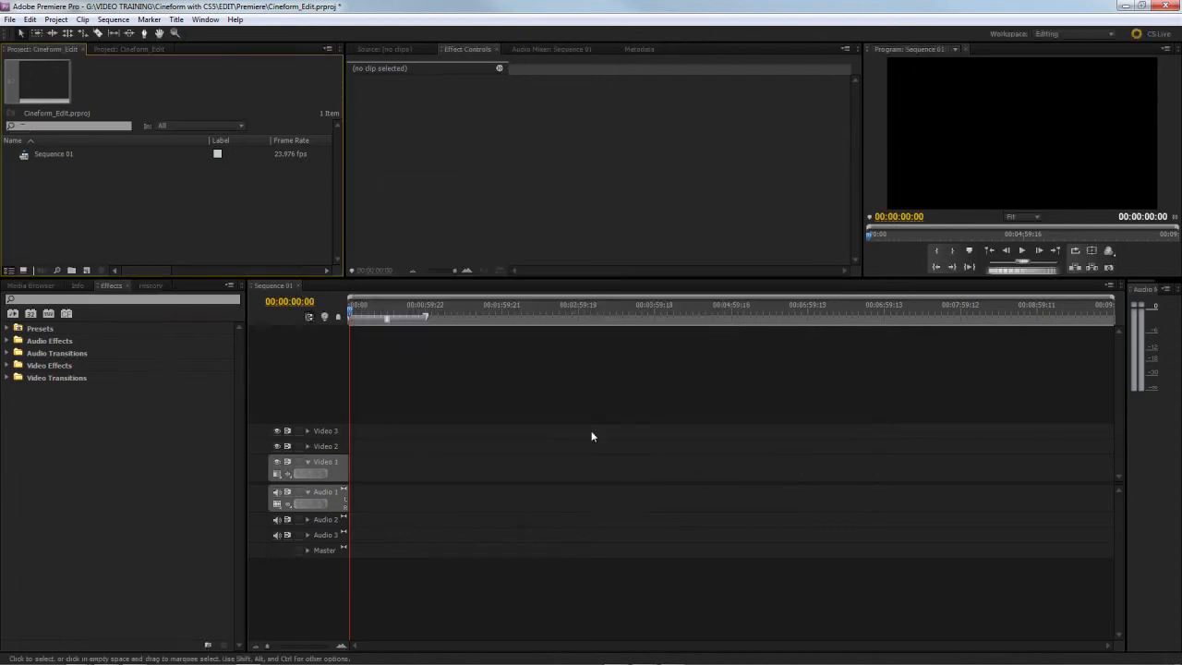
Step: Import the whole _Cineform folder from EDIT\_FOOTAGE into the project
double_click(66, 215)
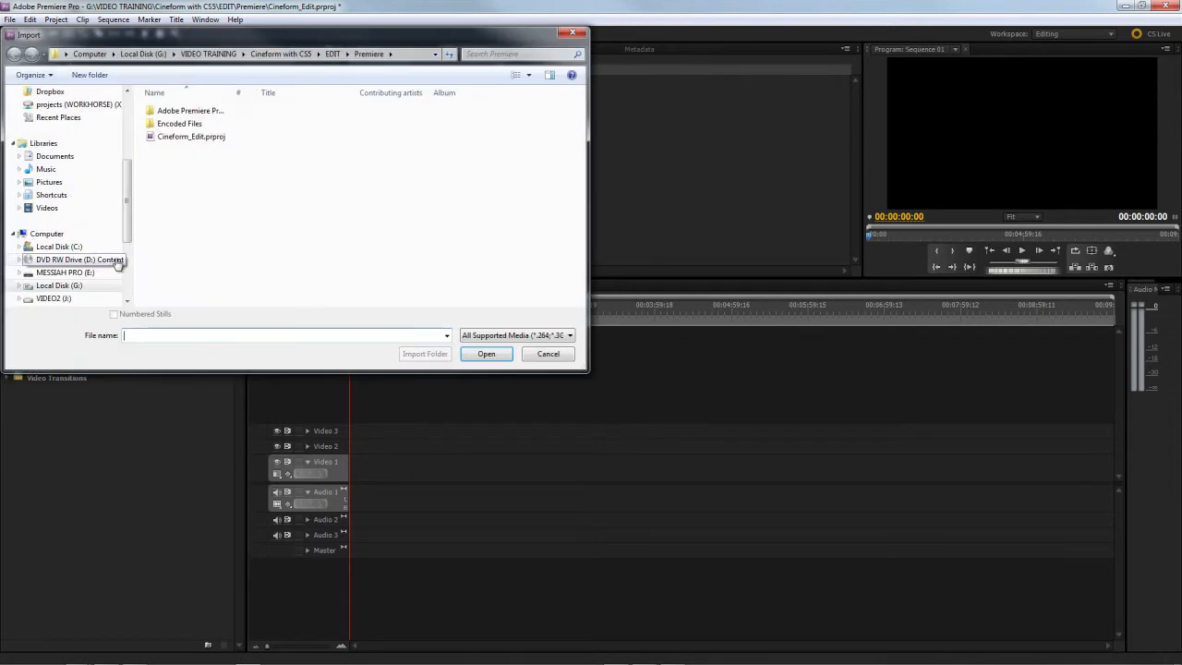
left_click(333, 54)
double_click(199, 138)
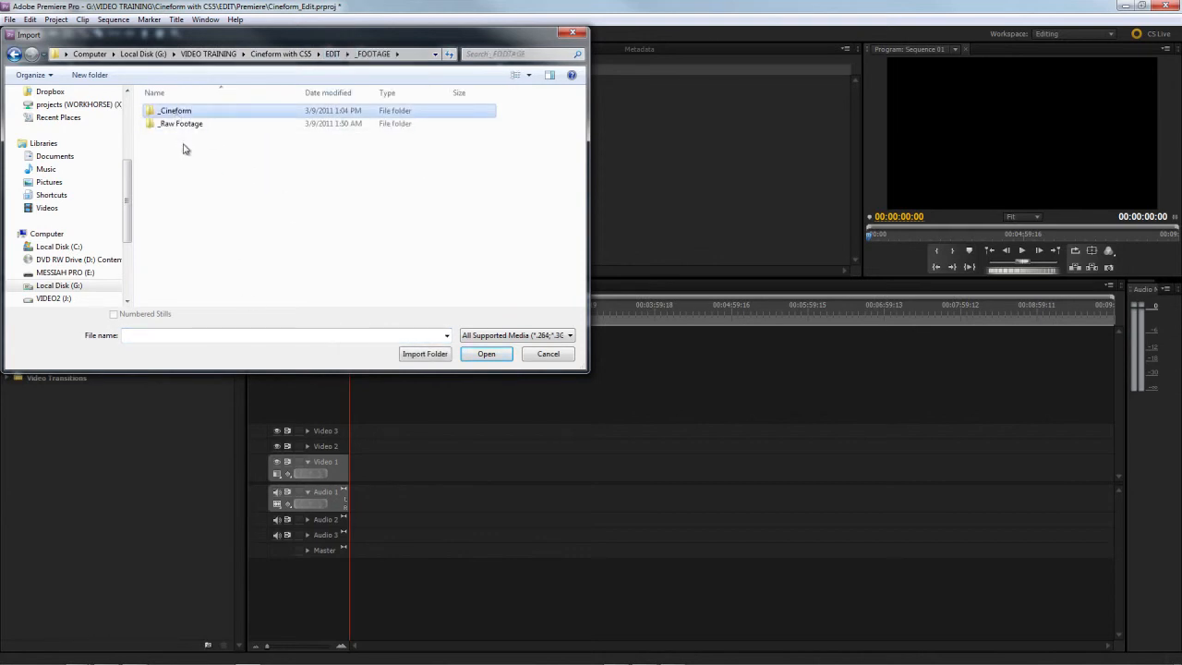
left_click(430, 355)
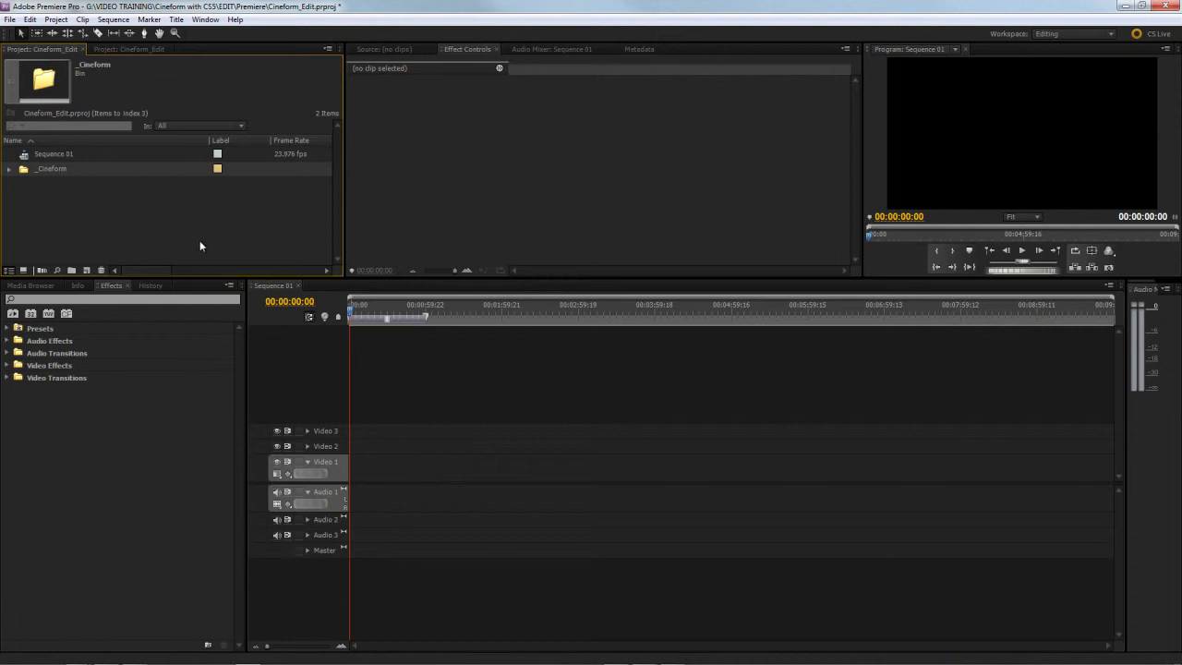
Step: Expand the _Cineform bin and compare the frame size and format details of the R3D and MVI clips
left_click(10, 170)
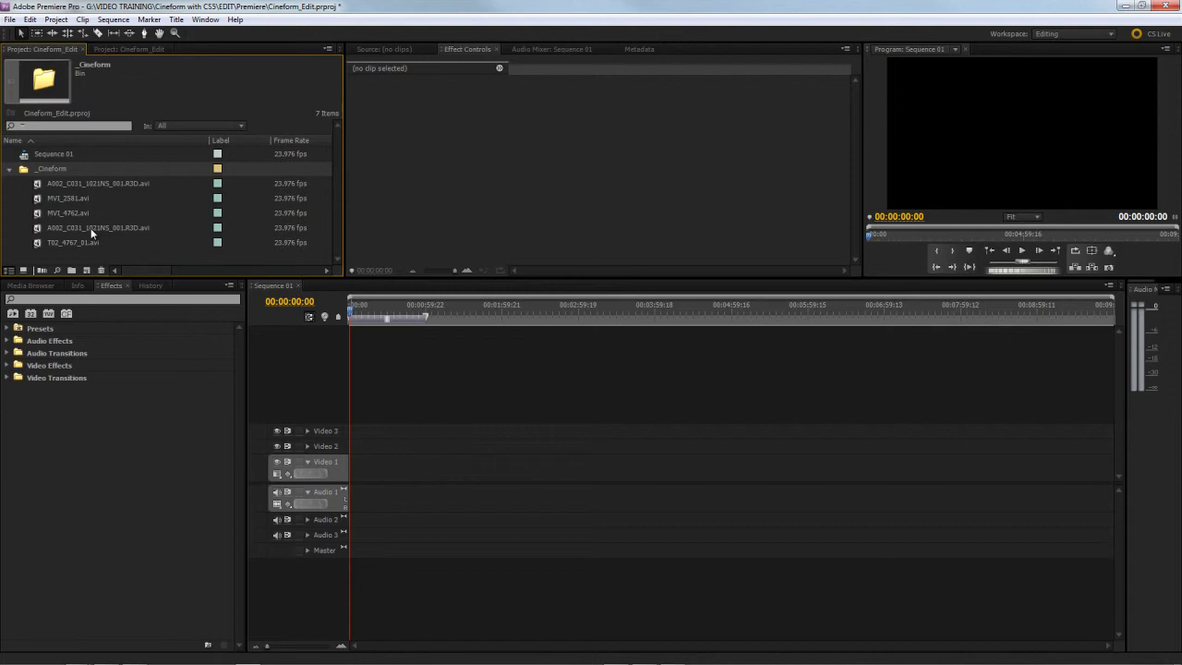
left_click(44, 184)
left_click(35, 199)
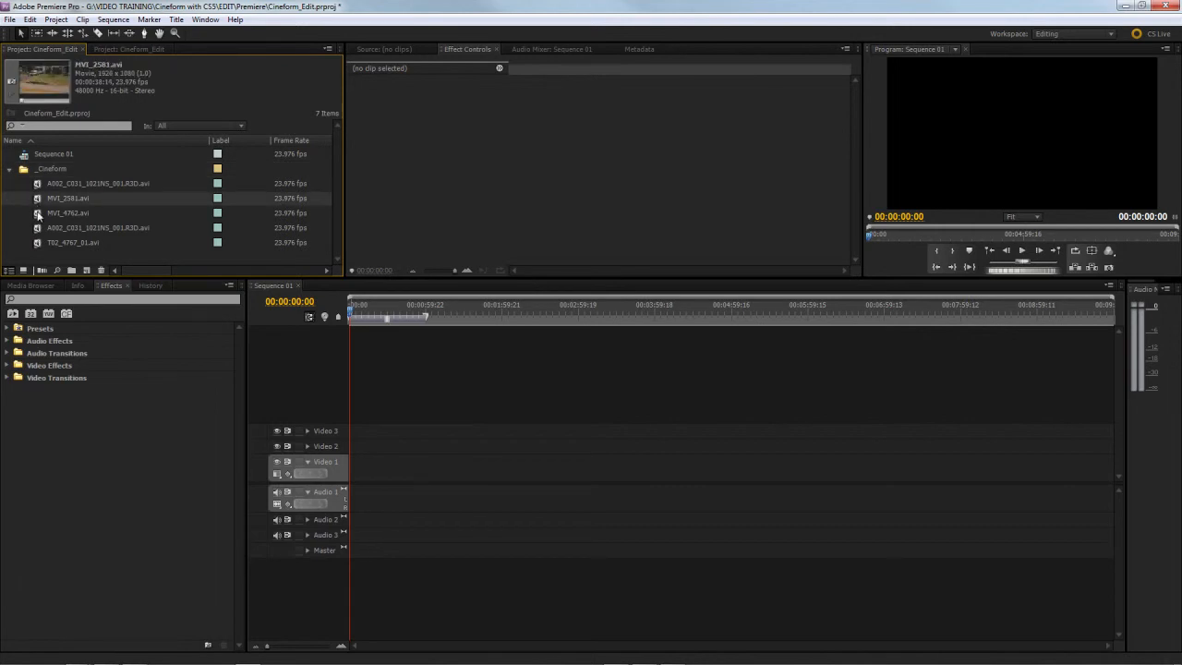
left_click(38, 214)
left_click(38, 228)
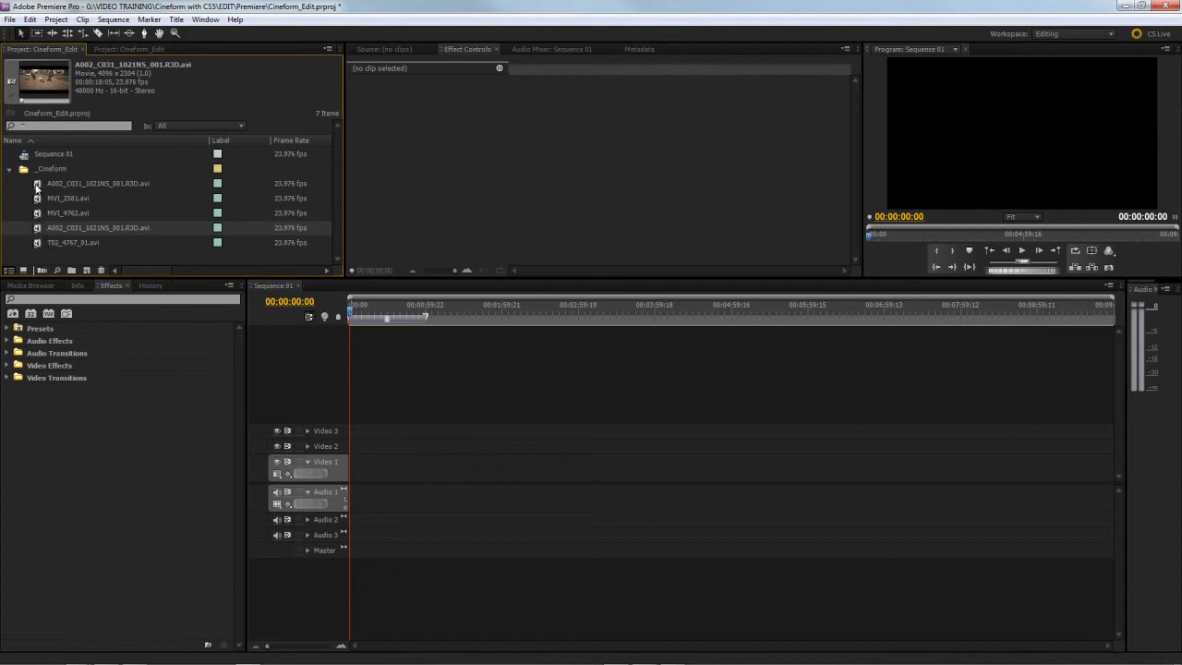
left_click(37, 185)
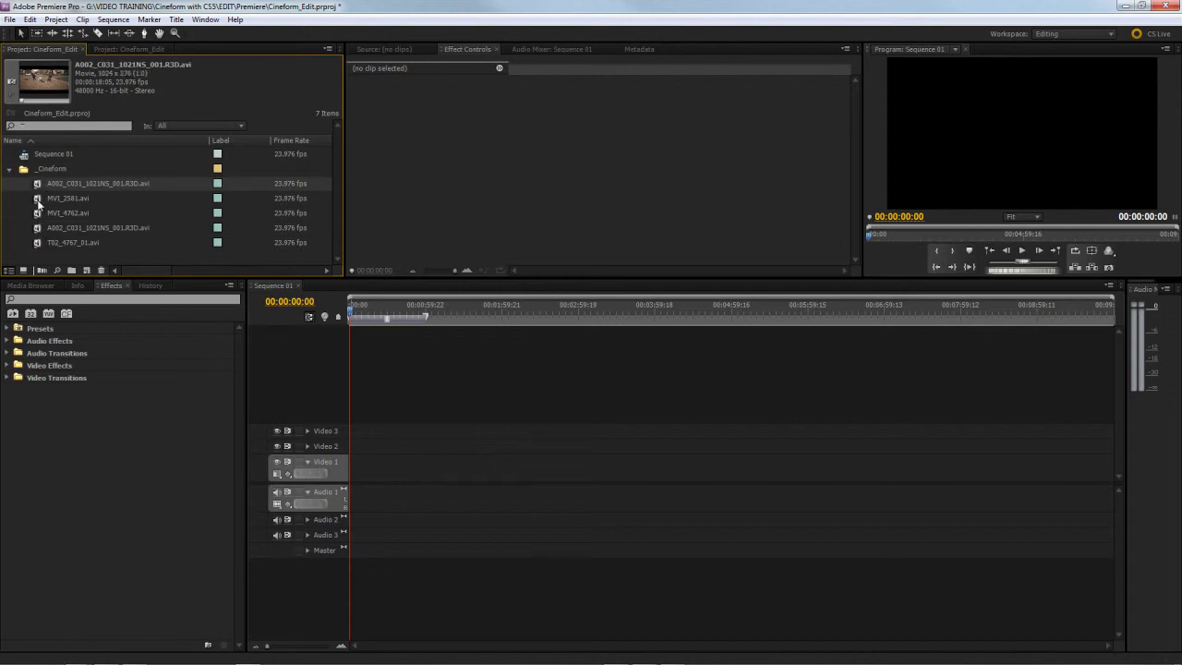
left_click(38, 199)
left_click(39, 216)
left_click(41, 202)
left_click(40, 215)
left_click(42, 201)
left_click(38, 218)
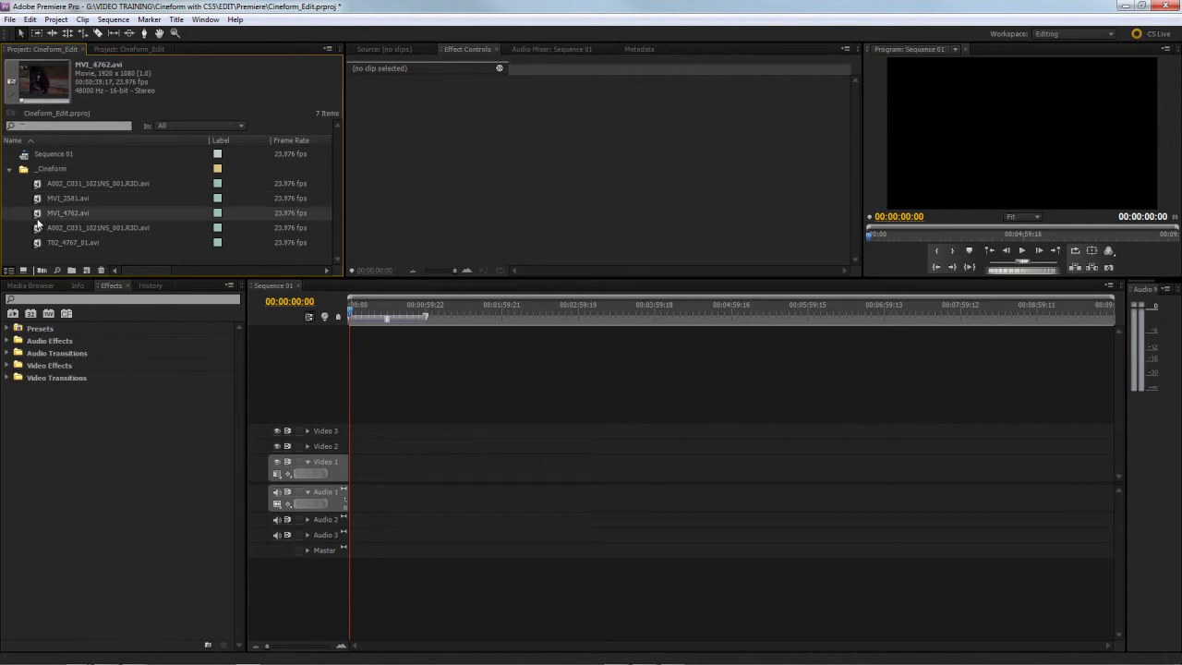
Step: Load T02_4767_01.avi into the Source monitor and scrub to about 14:30:21:17
left_click(37, 245)
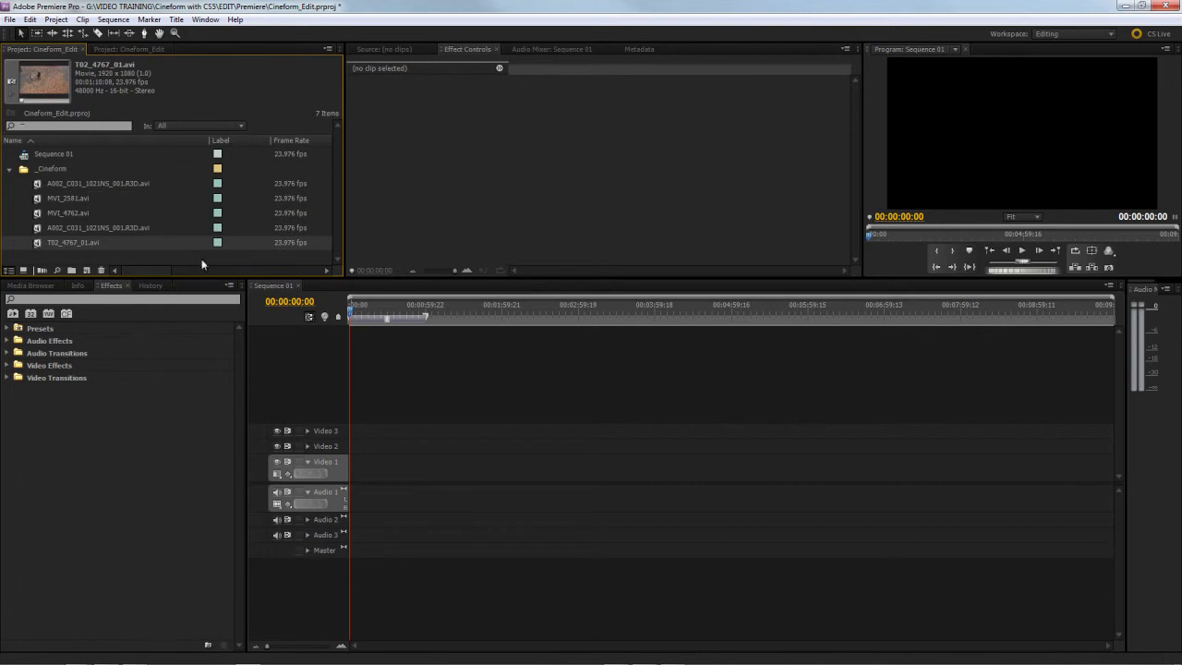
double_click(38, 245)
left_click_drag(355, 239, 562, 251)
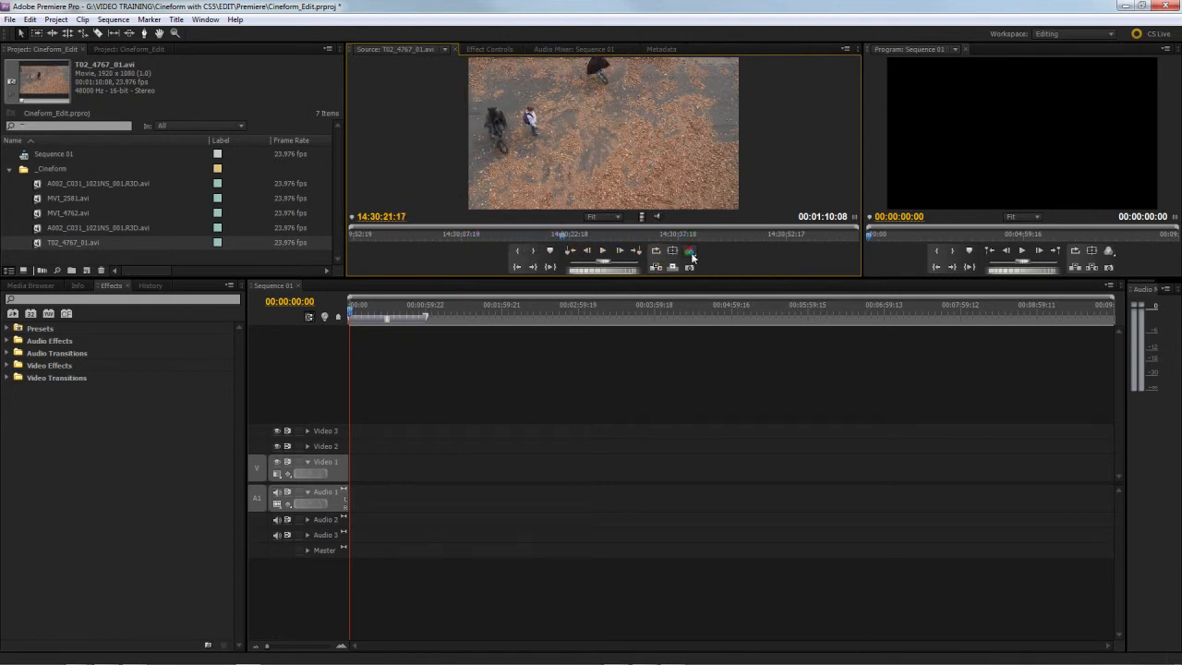
Step: Open the Source monitor's CineForm playback settings and choose Disable OpenGL for the internal window
left_click(694, 254)
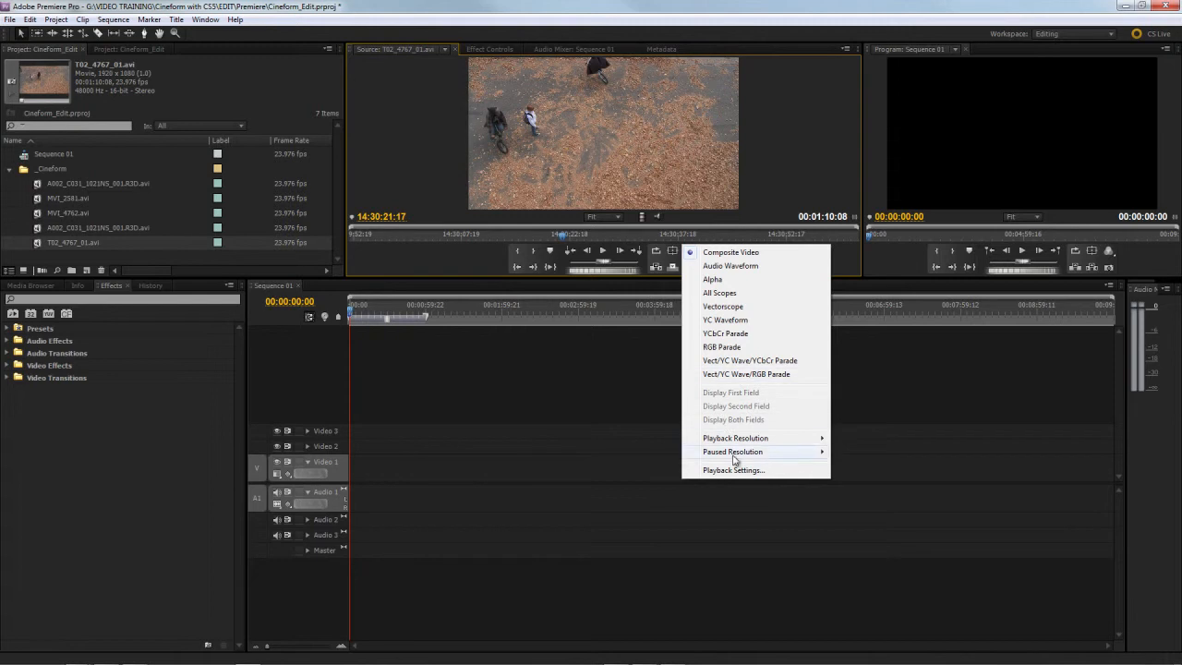
mouse_move(765, 443)
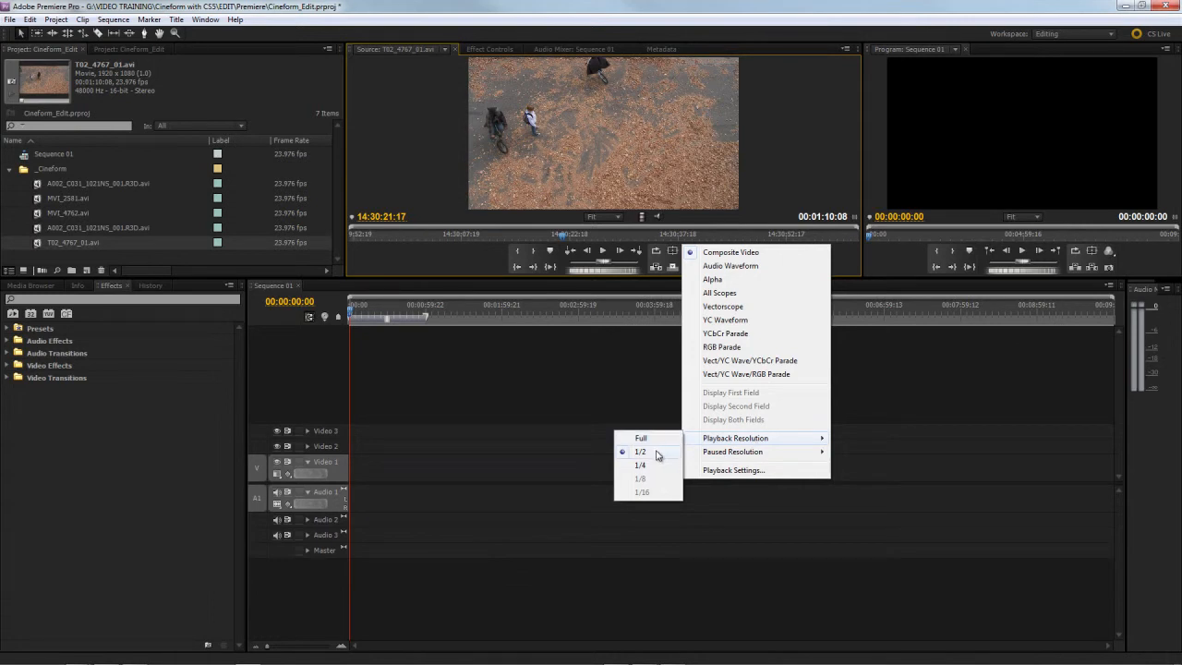
left_click(740, 471)
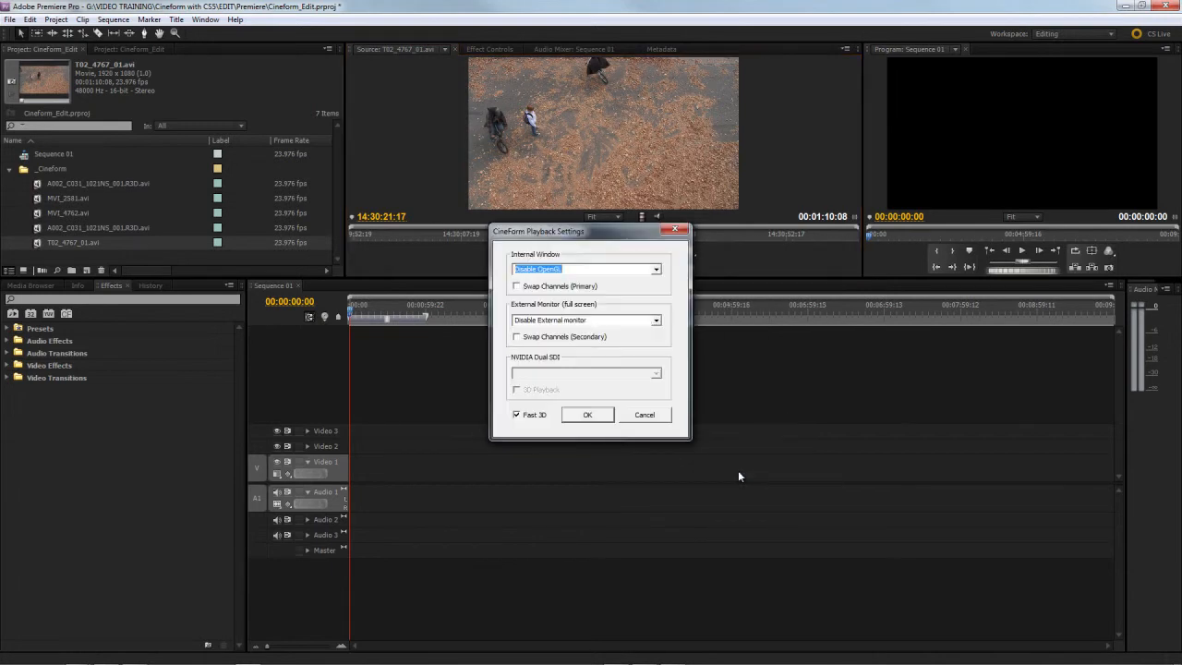
left_click(656, 320)
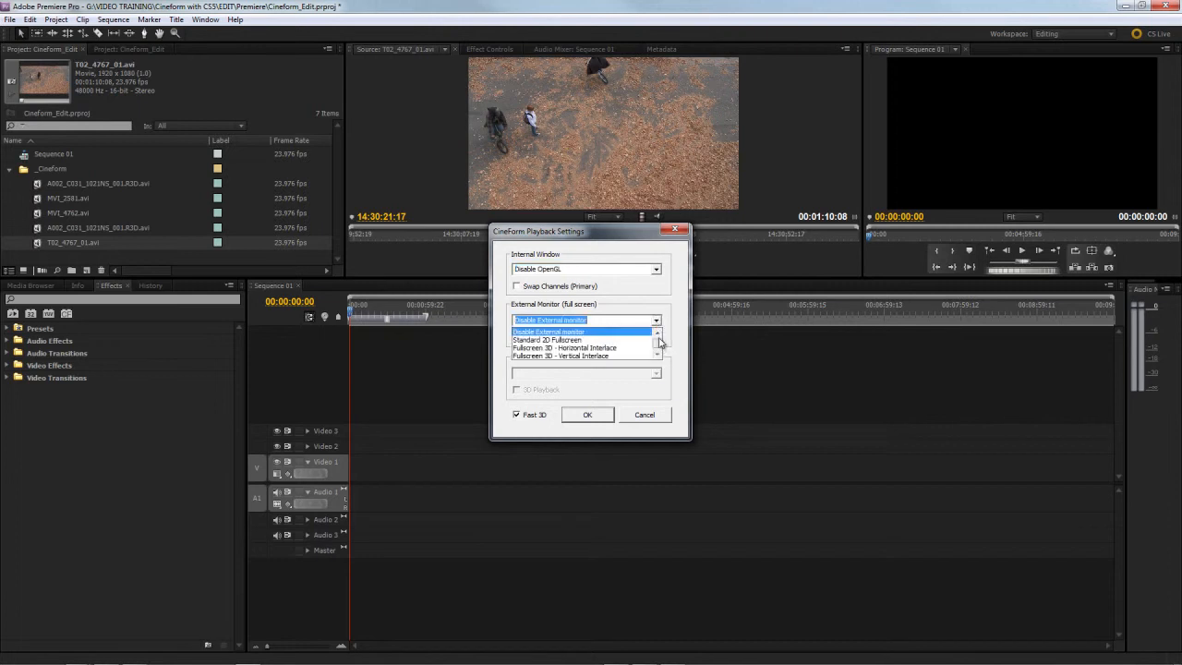
left_click(657, 321)
left_click(657, 268)
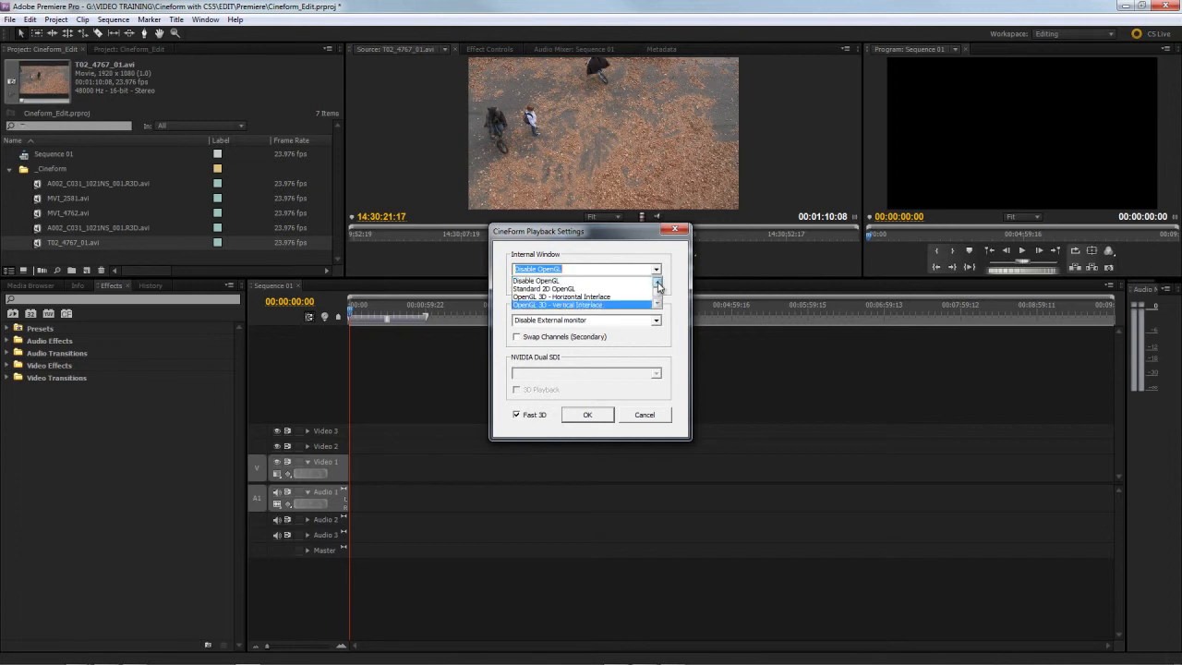
left_click(566, 282)
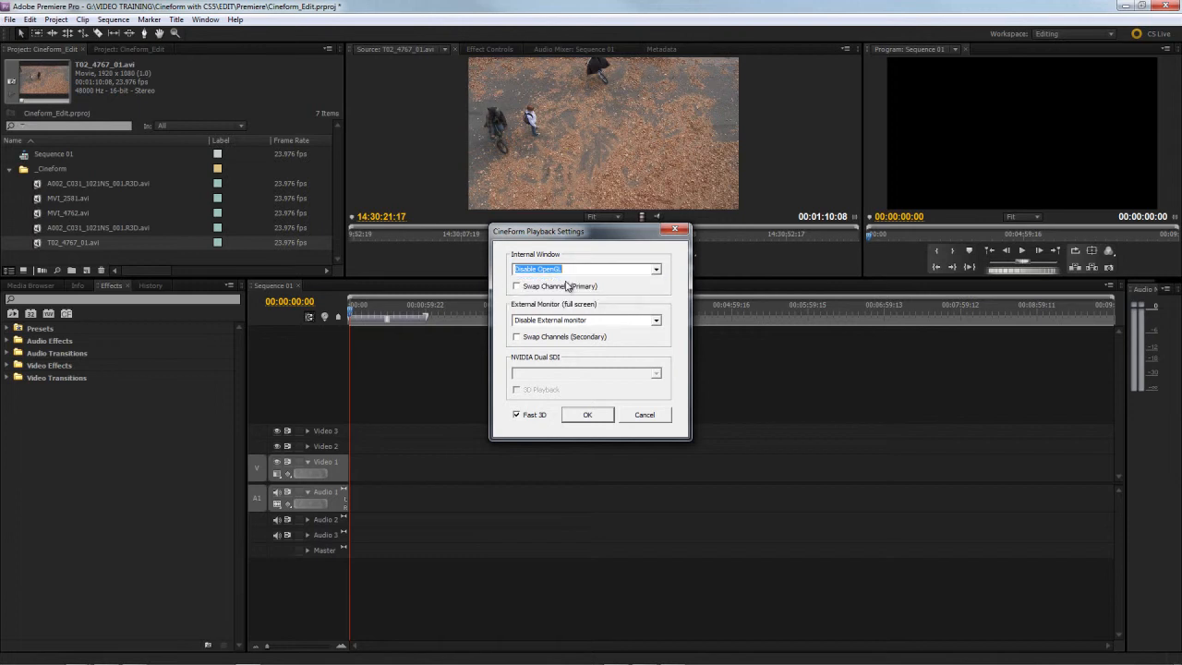
Step: Look through the full-screen external monitor modes and choose Disable External monitor
left_click(661, 323)
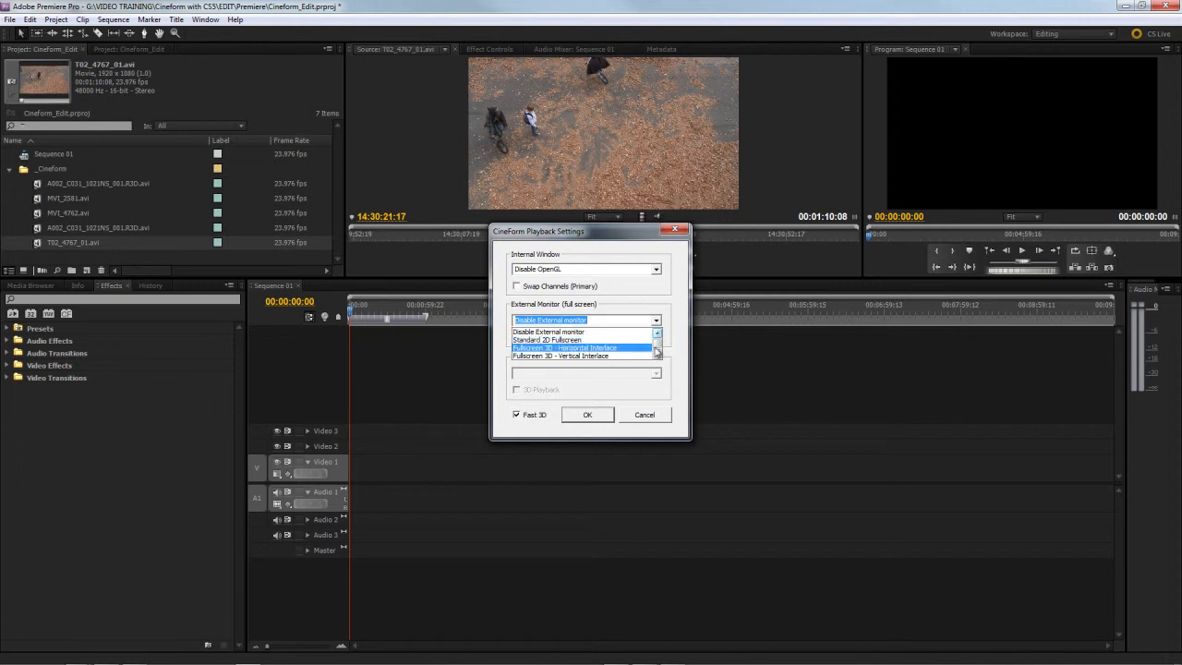
left_click(657, 354)
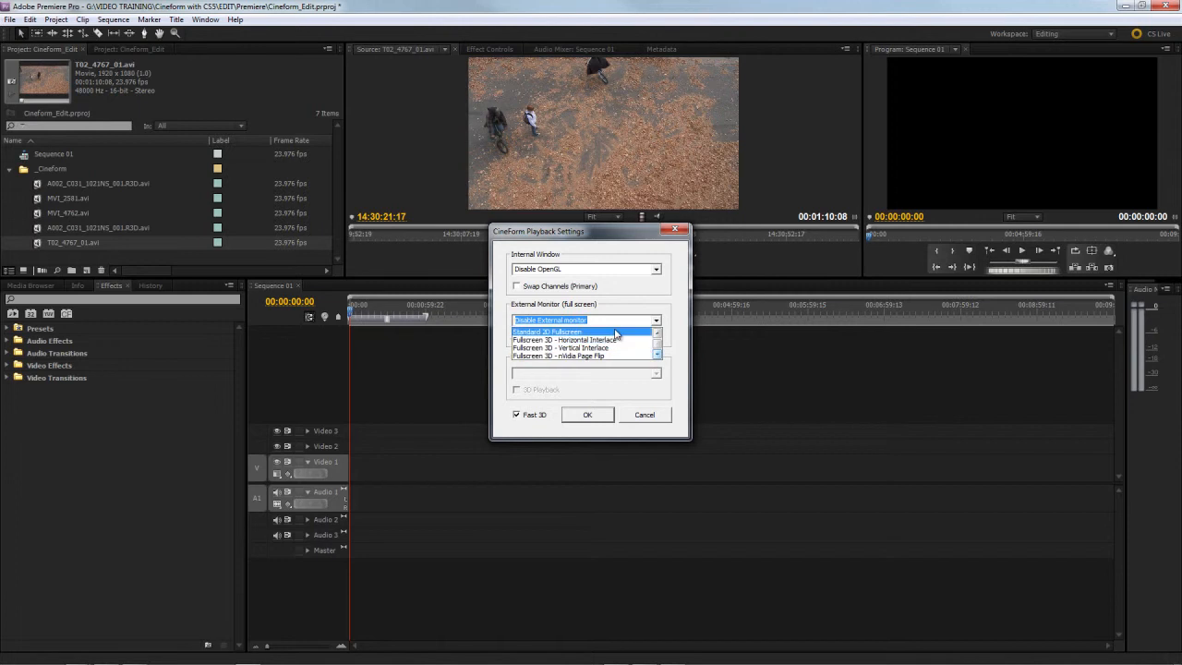
left_click(658, 331)
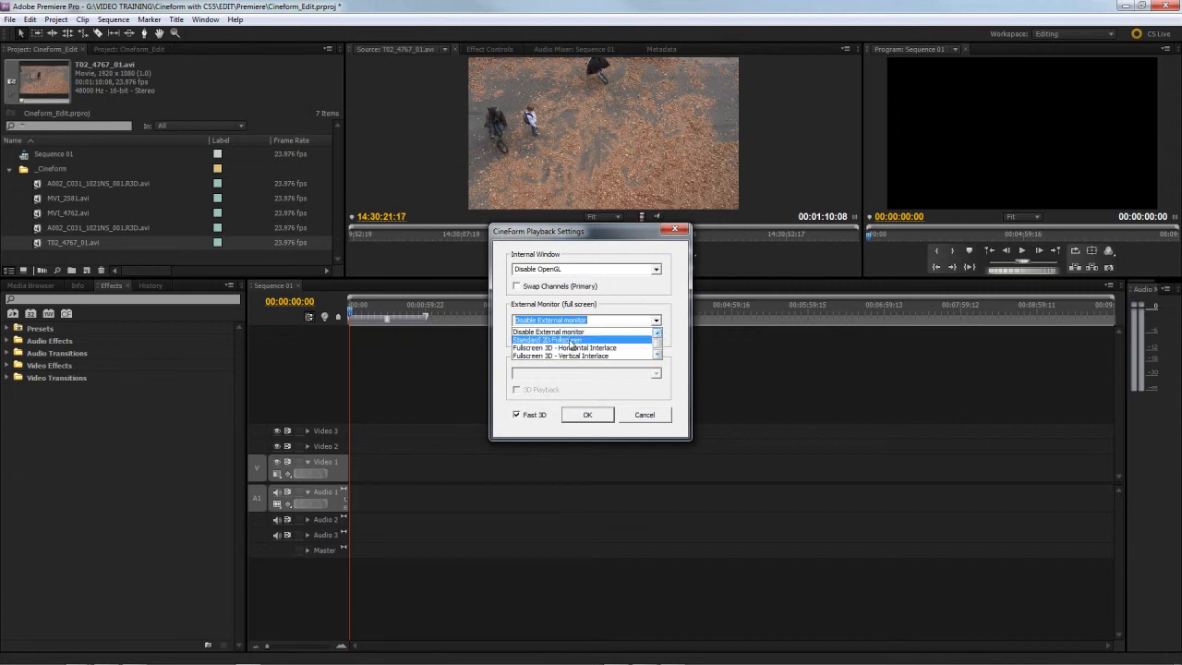
left_click(584, 334)
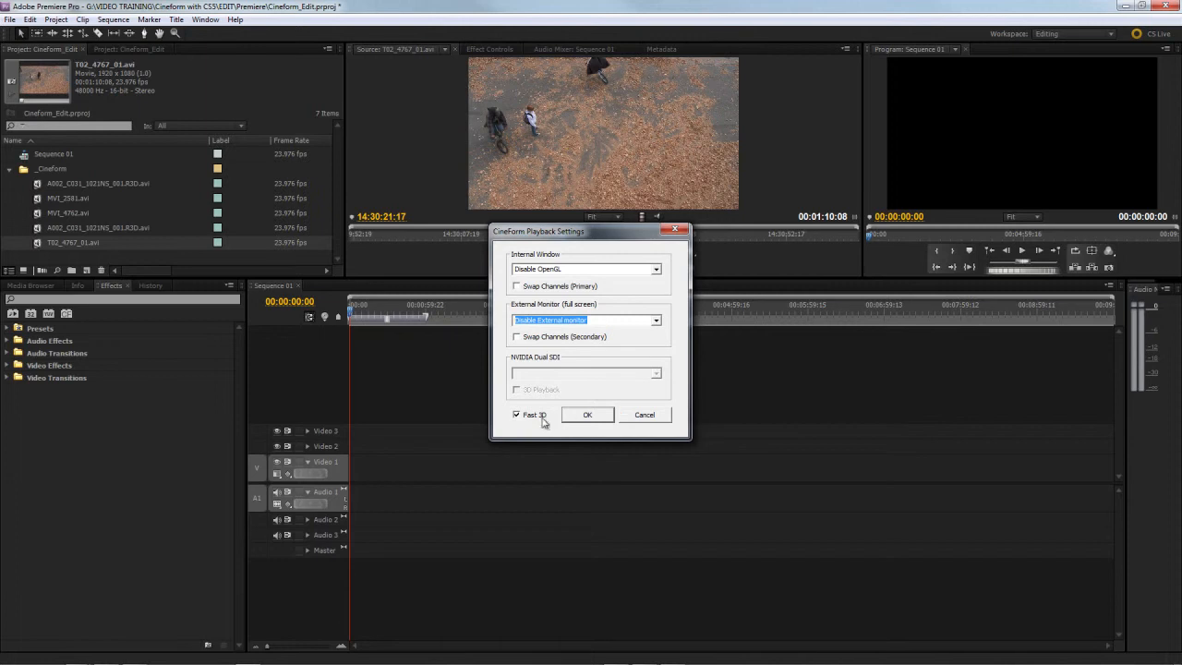
Step: Apply the Source monitor's CineForm playback settings, and check the Program monitor's internal window and external monitor modes, keeping both disabled
left_click(604, 417)
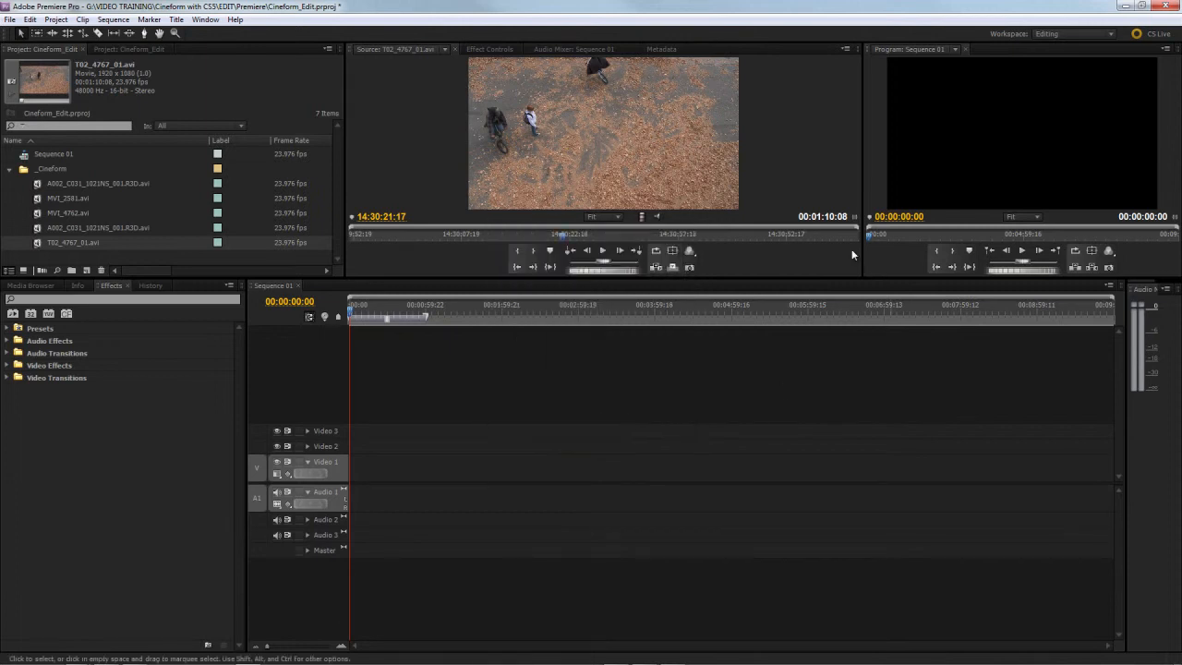
left_click(1109, 251)
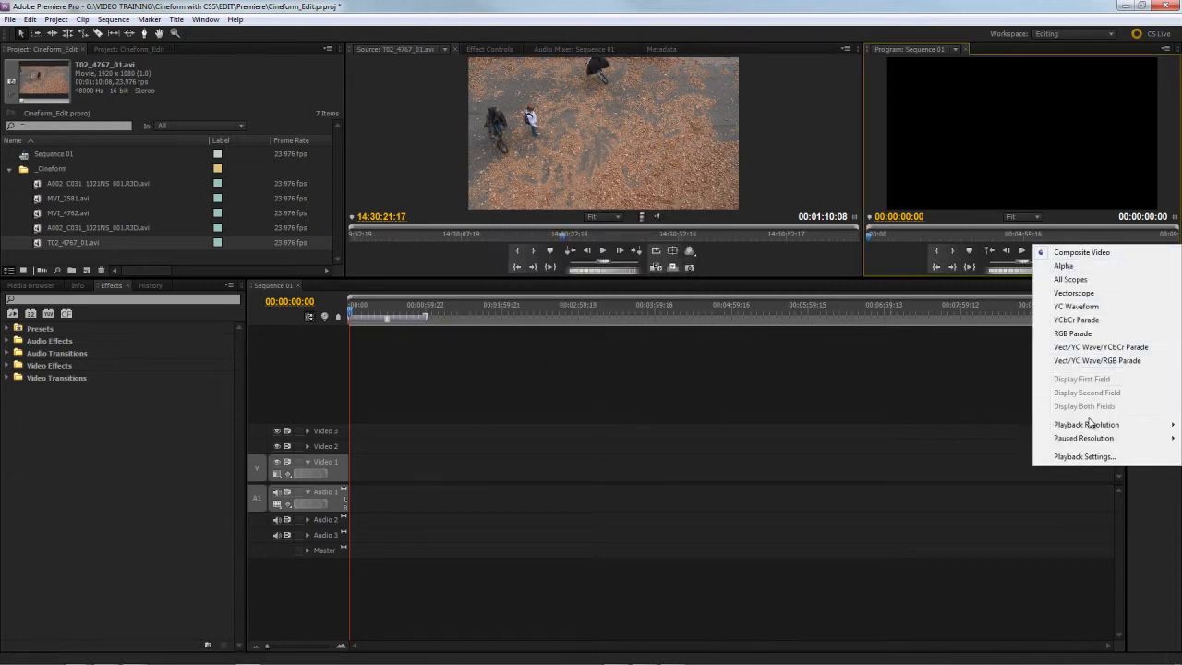
left_click(1085, 456)
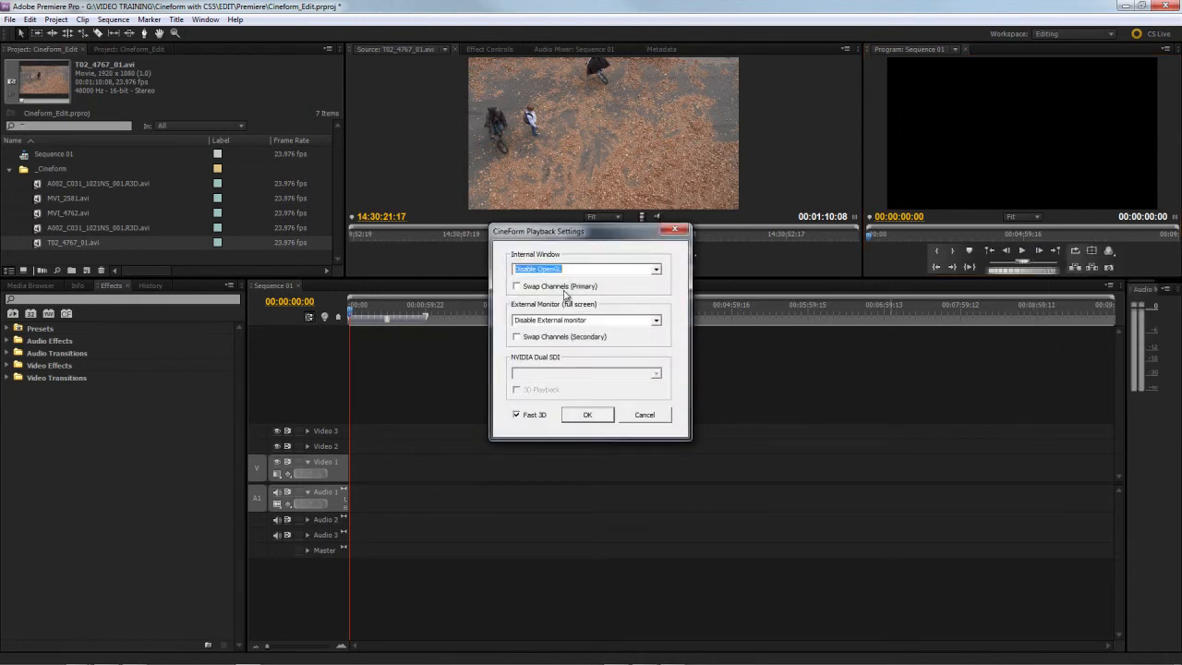
left_click(657, 321)
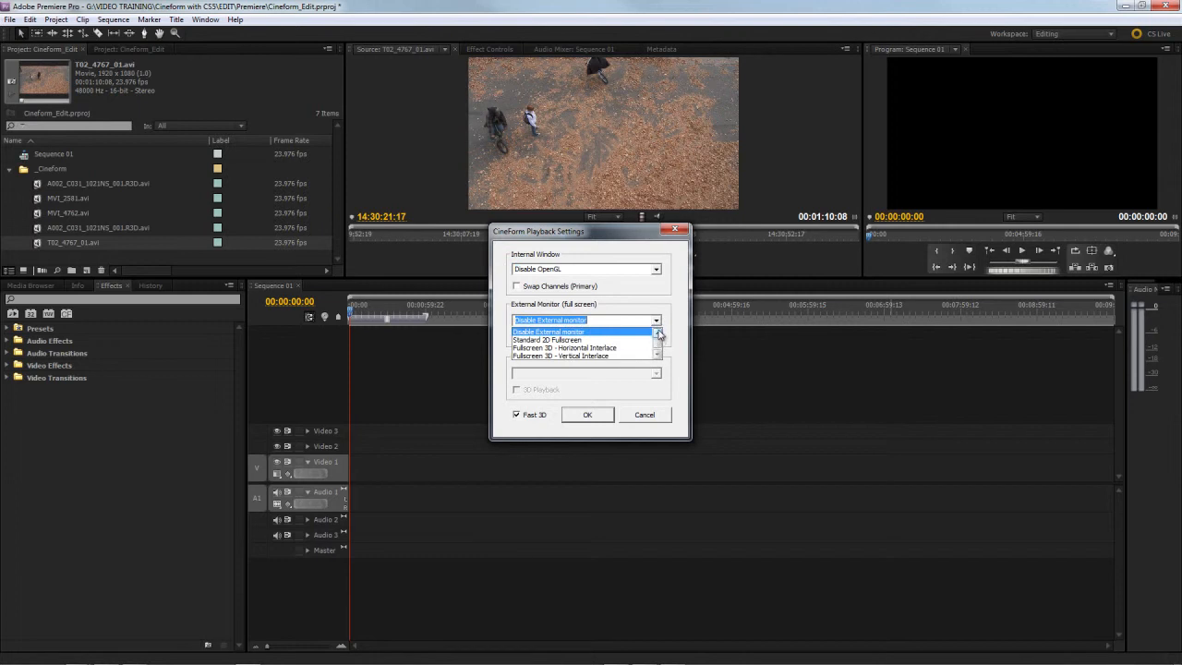
left_click(660, 277)
left_click(657, 269)
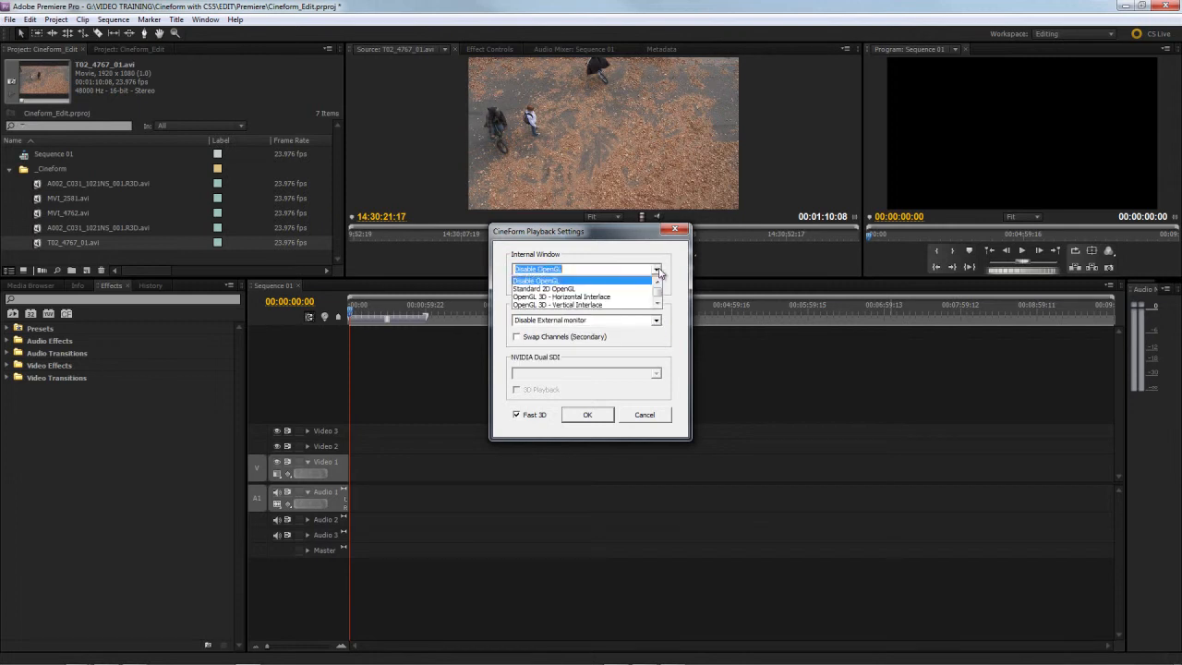
left_click(659, 271)
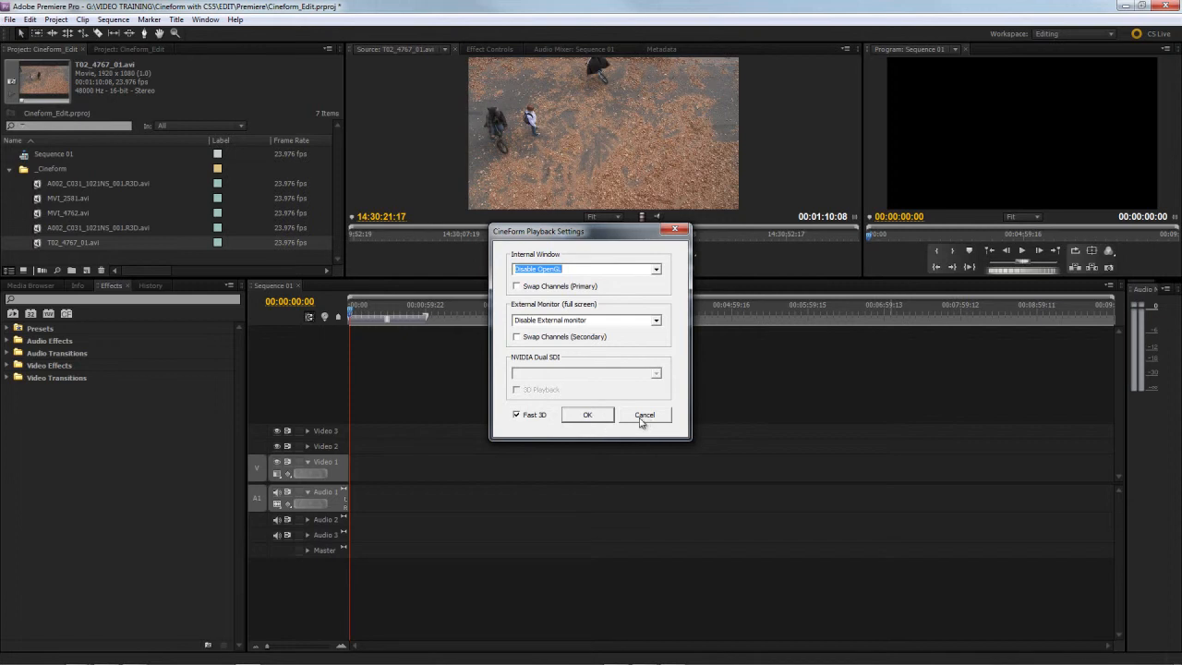
left_click(592, 416)
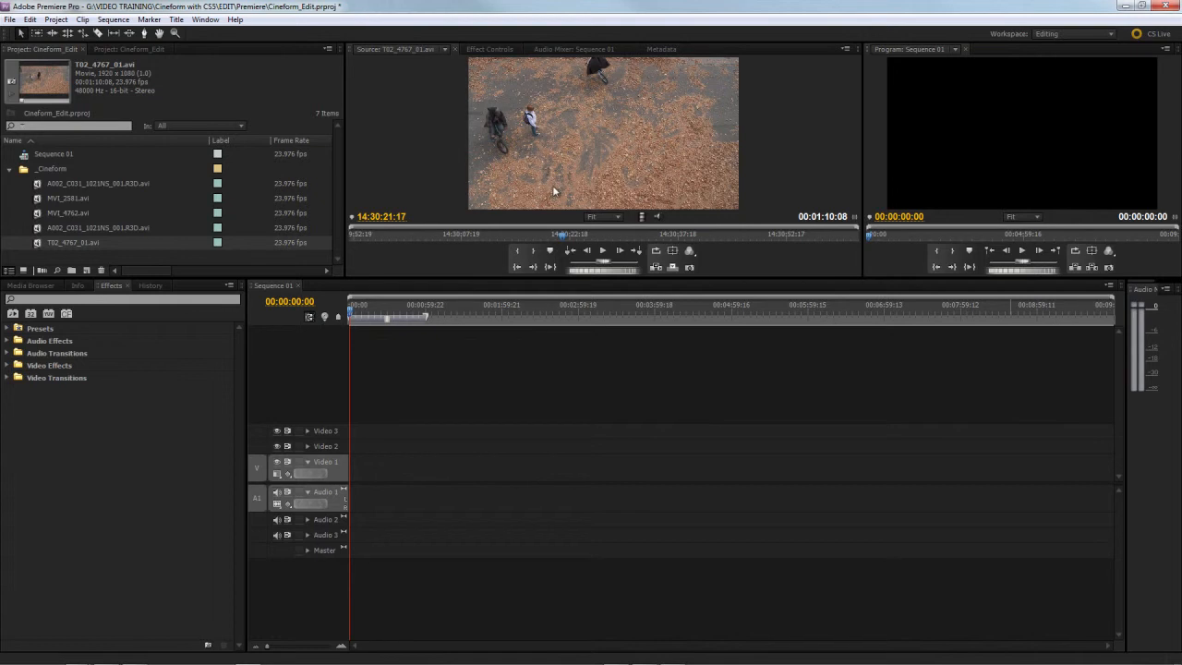
Step: Mark In and Out points on T02_4767_01.avi, with the Out point at 14:30:19:22, and place the section at the start of Video 1
mouse_move(532, 237)
left_mouse_down()
mouse_move(471, 233)
mouse_move(550, 234)
left_mouse_up()
key("i")
key("o")
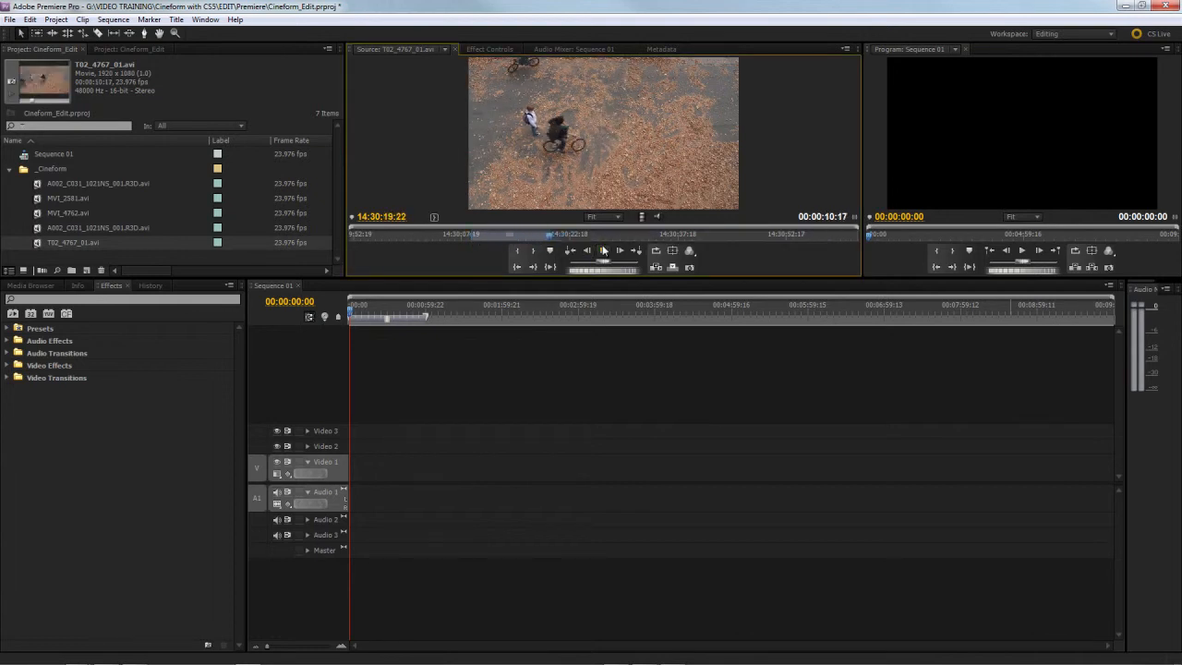
left_click_drag(596, 145, 361, 478)
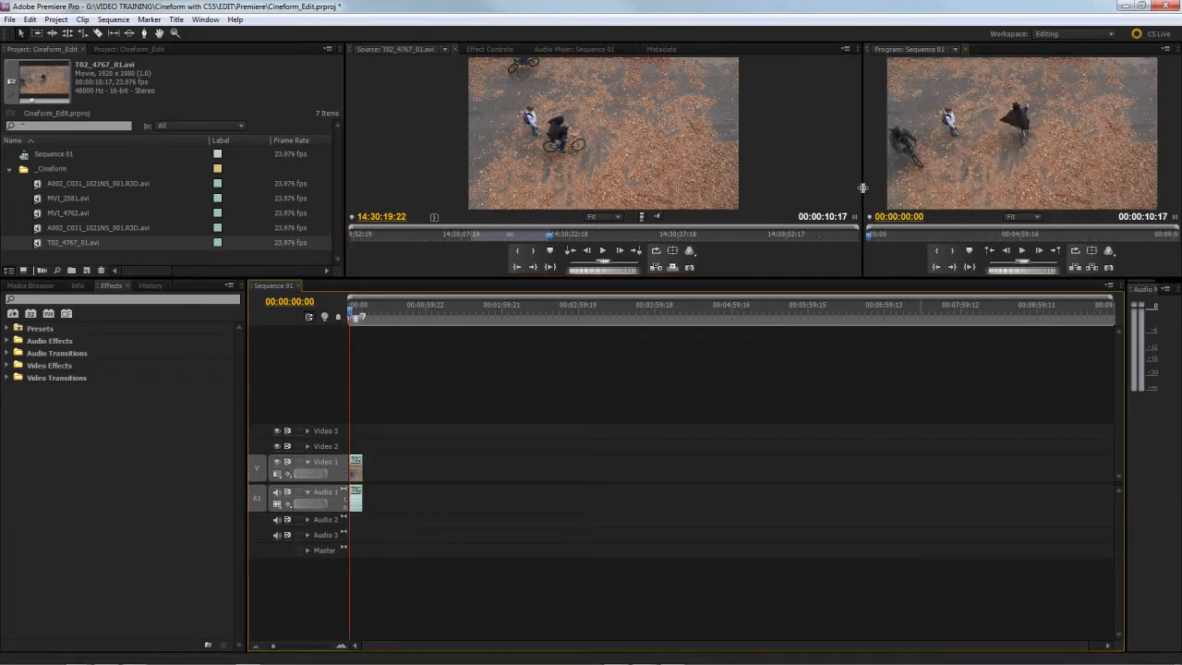
Step: Enlarge the Source and Program monitors to about equal width and more height, and move the sequence playhead to 00:00:05:19
left_click_drag(862, 187, 754, 188)
left_click_drag(790, 277, 792, 378)
left_click_drag(353, 417, 357, 414)
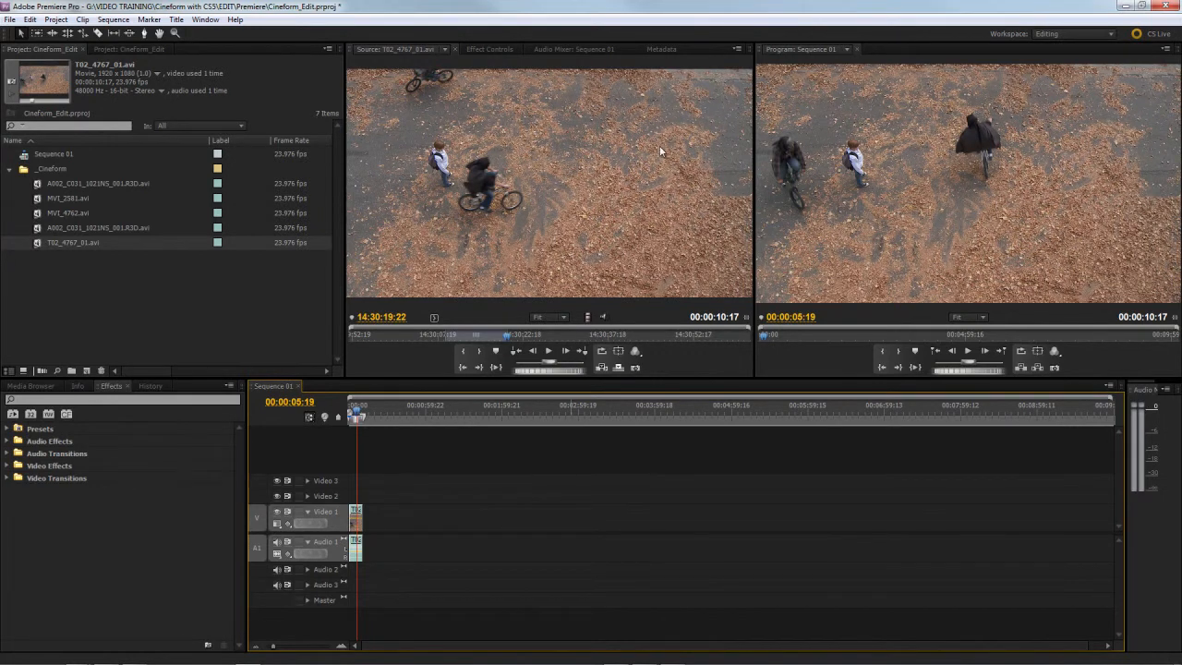
Step: Look through the Active Metadata options of the CineForm Active Metadata Status Viewer without changing any
mouse_move(1120, 657)
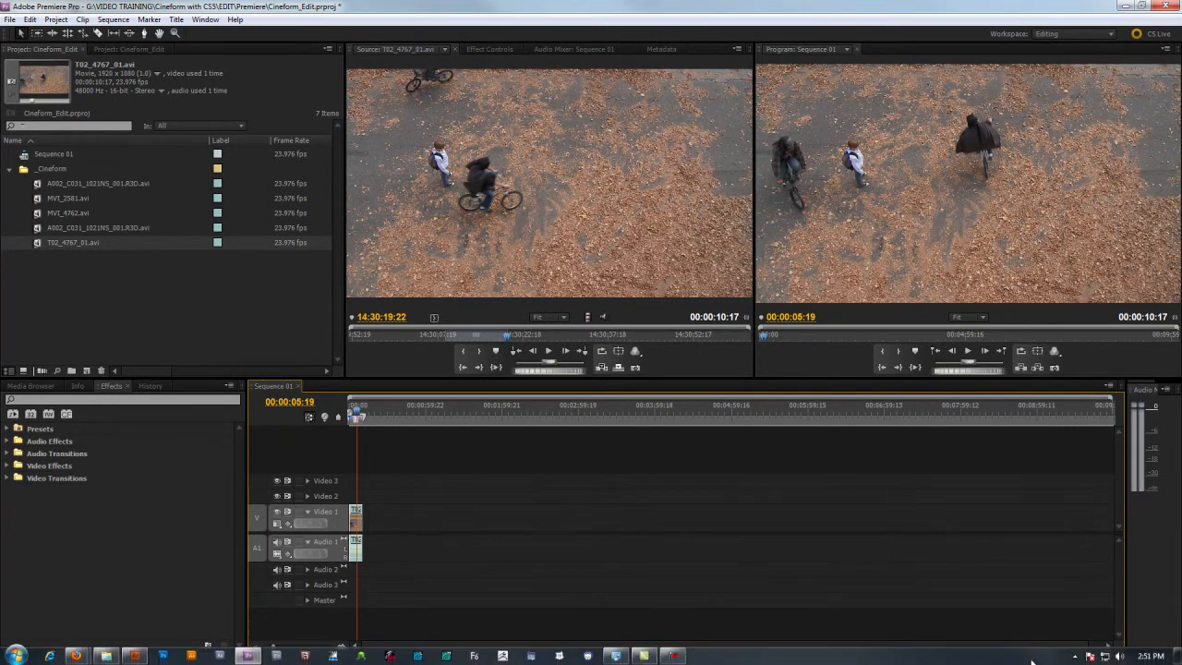
left_click(1076, 656)
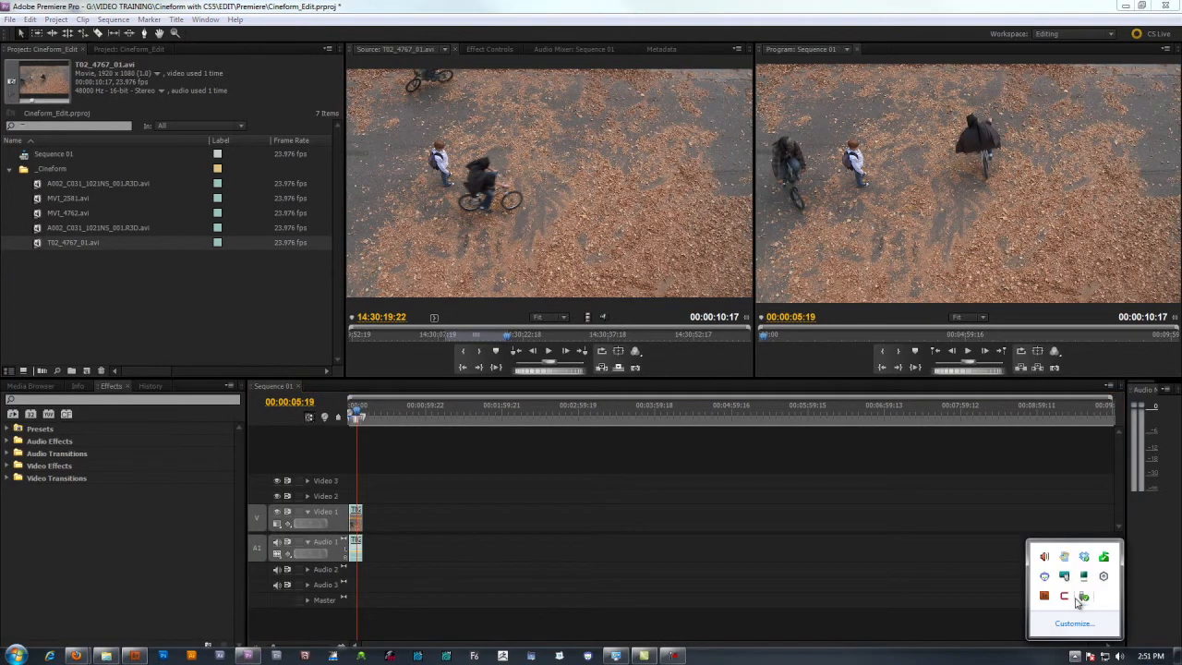
right_click(1062, 598)
mouse_move(1034, 533)
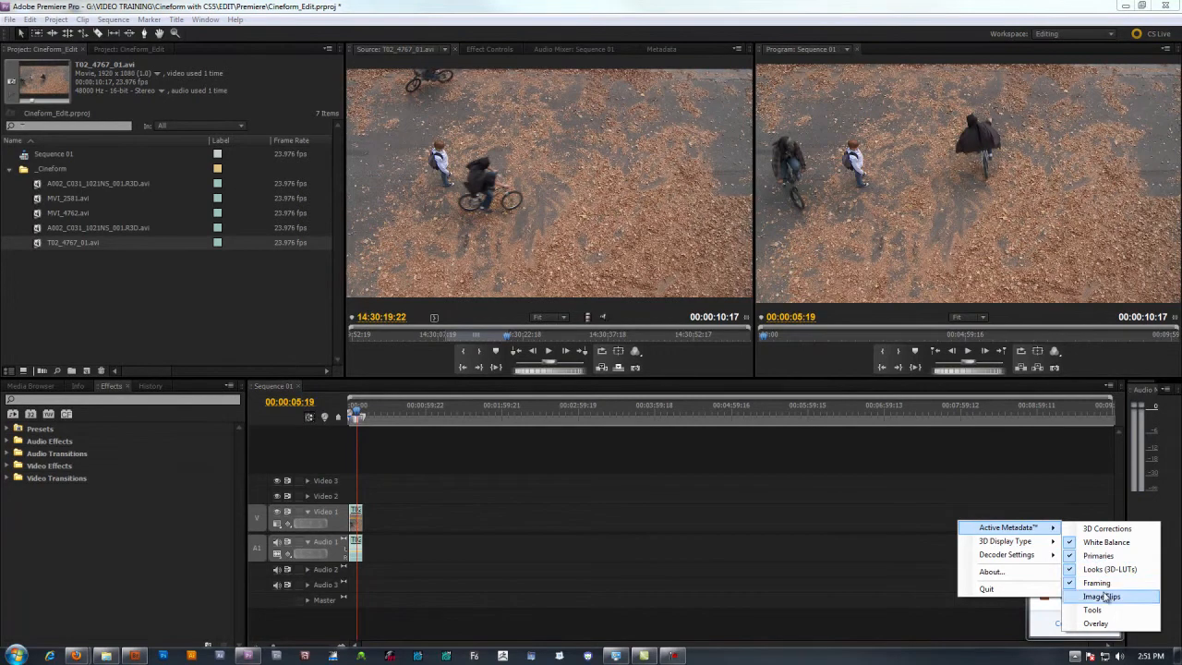
left_click(466, 456)
Step: Play Sequence 01 from the beginning and stop at 00:00:06:17
left_click_drag(358, 416, 350, 415)
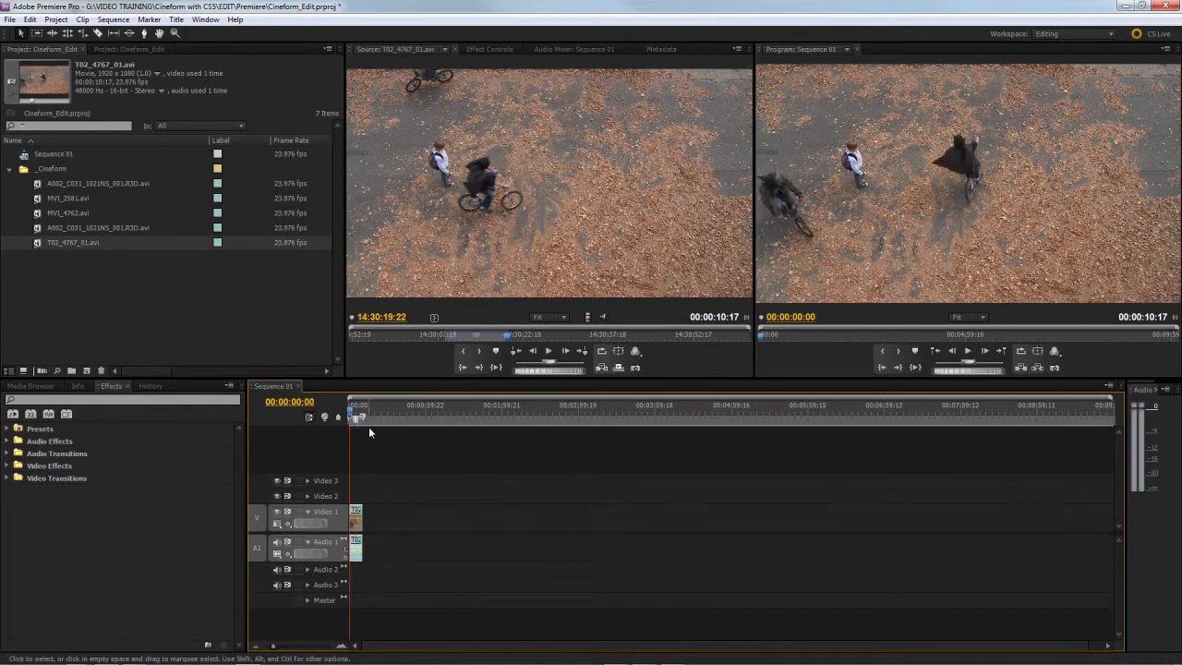
key("space")
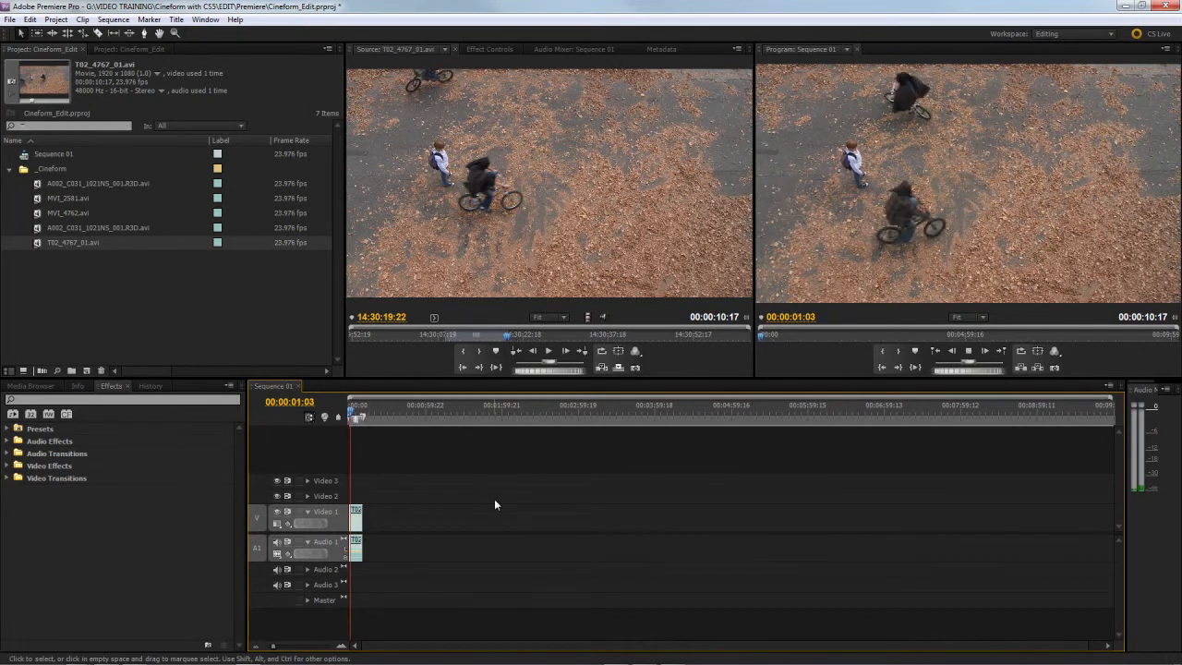
key("space")
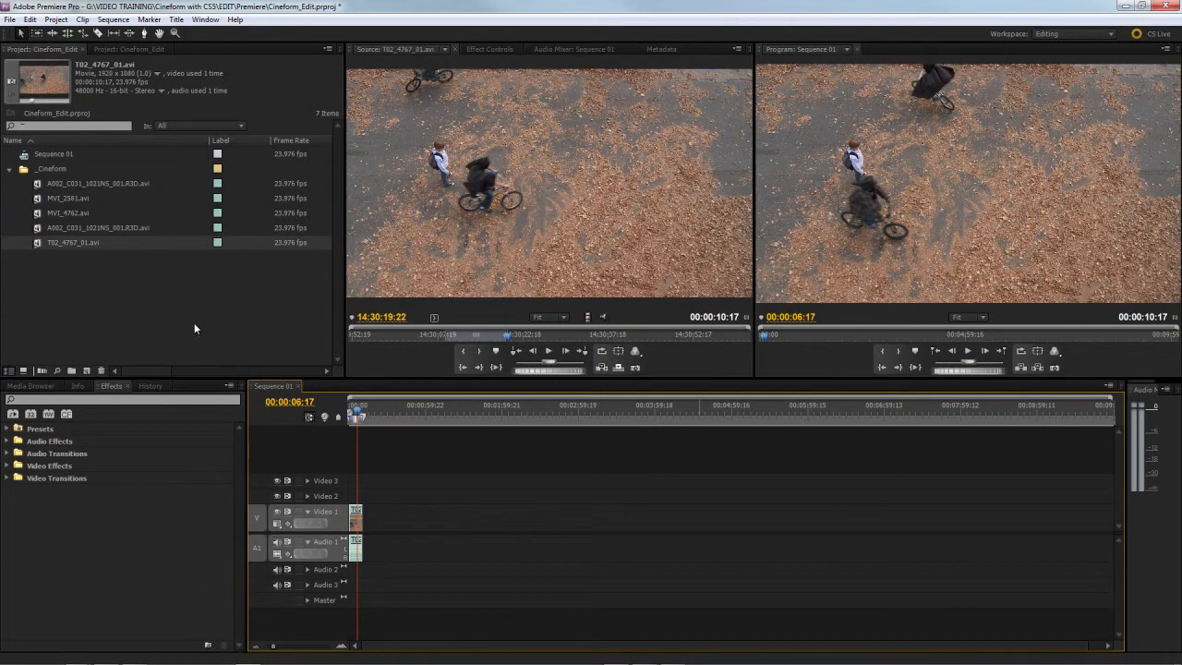
Step: Review Sequence 01's settings and its CineForm playback settings, and accept both without changes
left_click(61, 19)
left_click(61, 20)
left_click(113, 19)
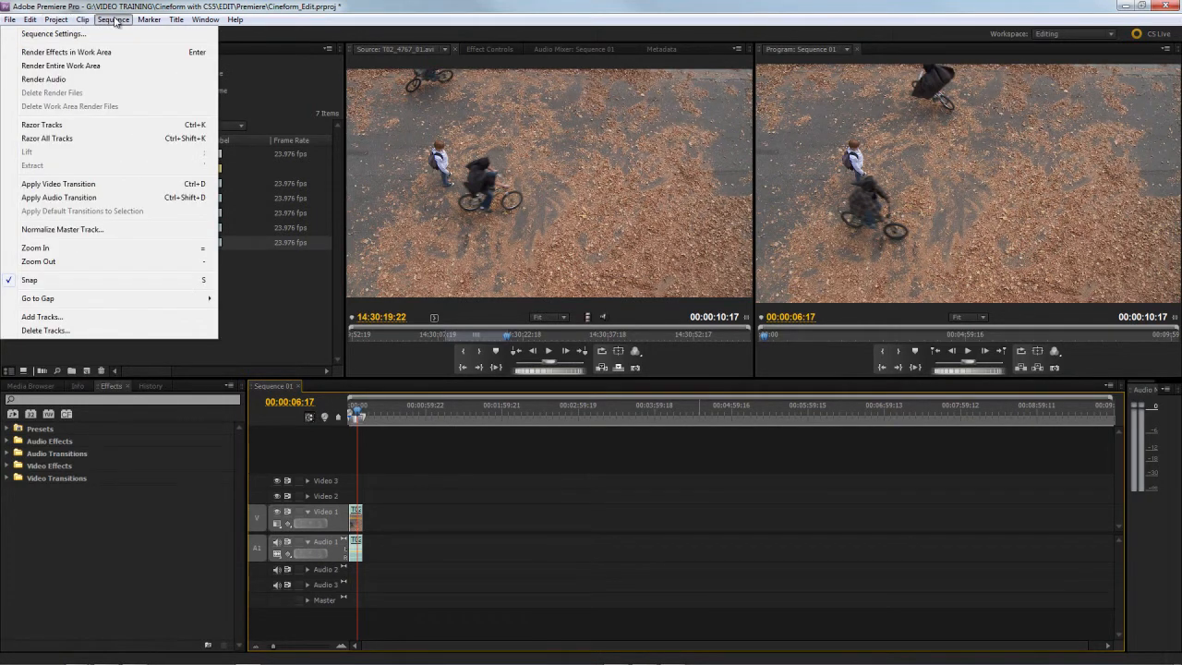
left_click(110, 34)
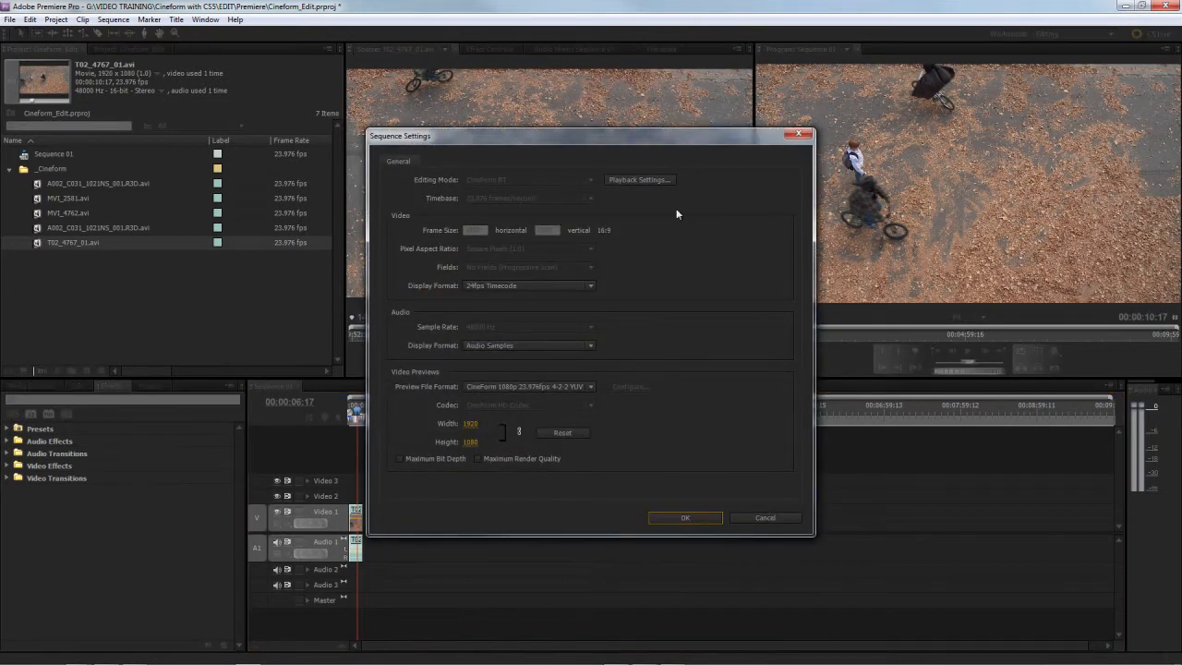
left_click(668, 179)
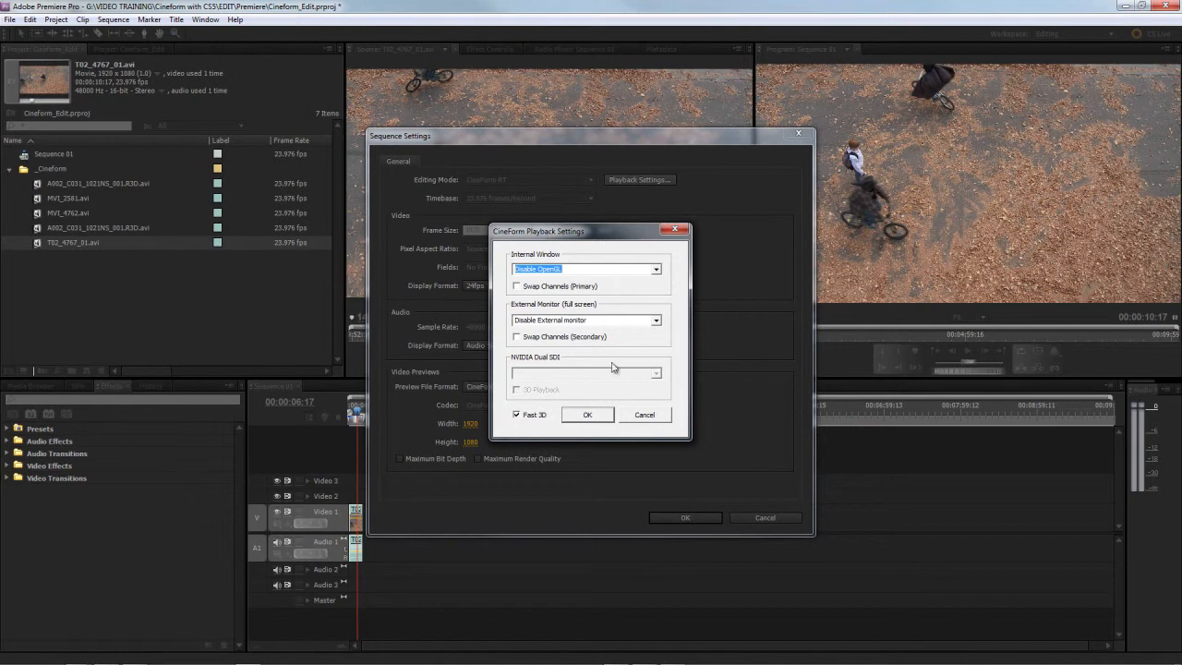
left_click_drag(585, 227, 514, 170)
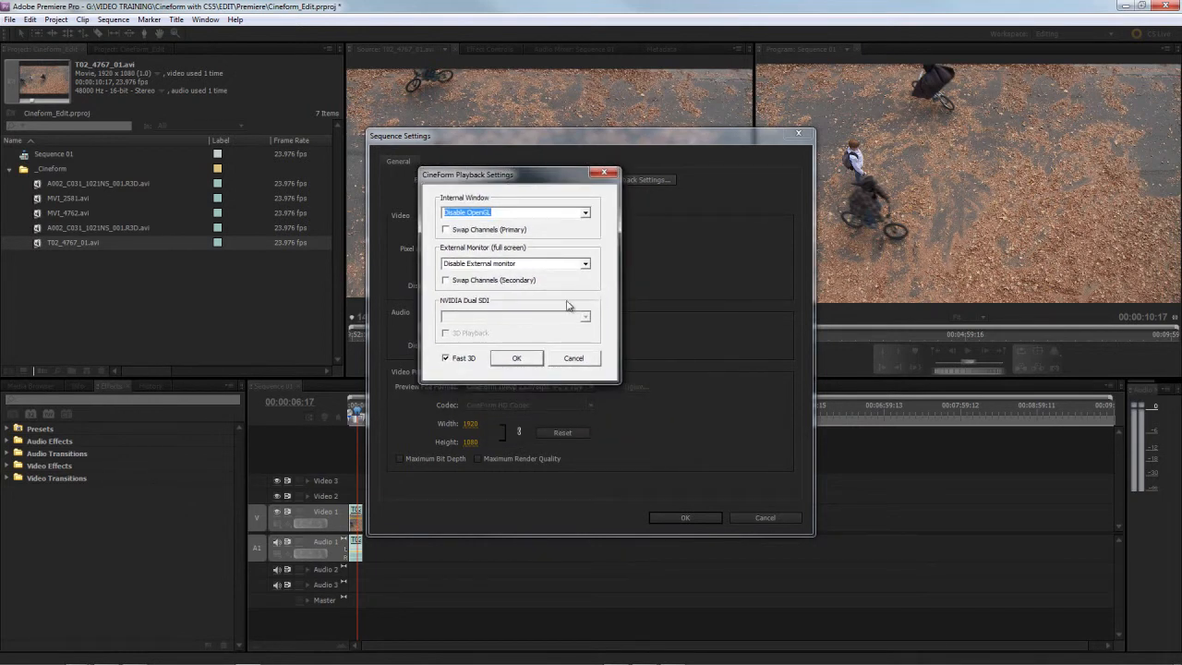
left_click(523, 360)
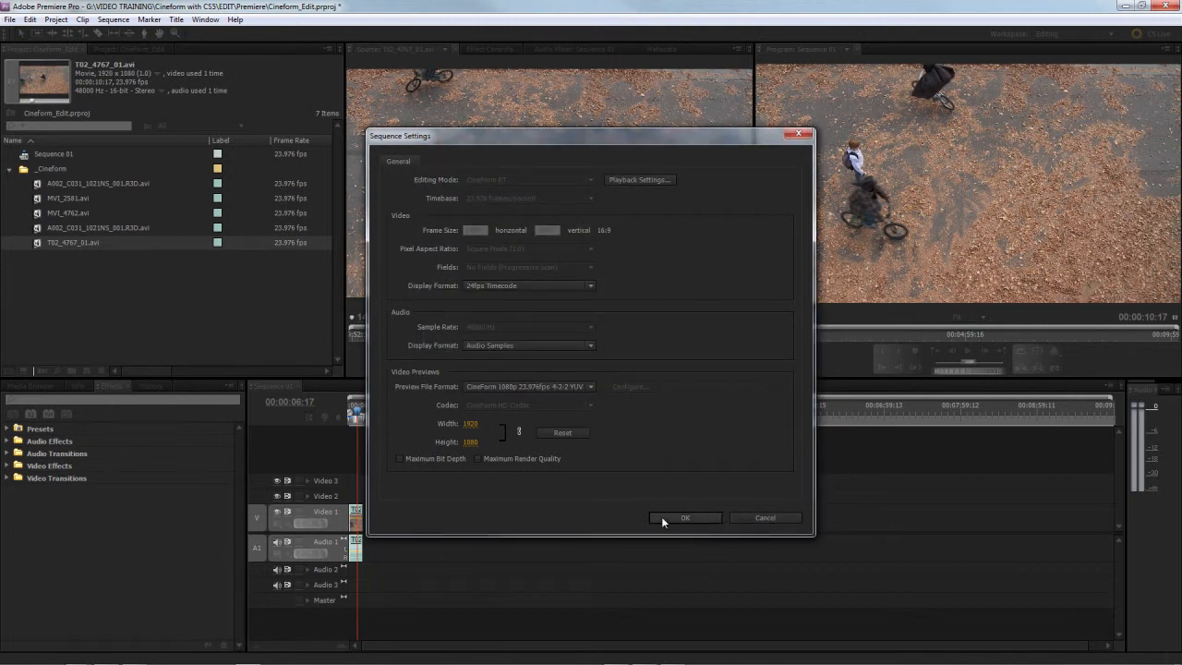
left_click(700, 519)
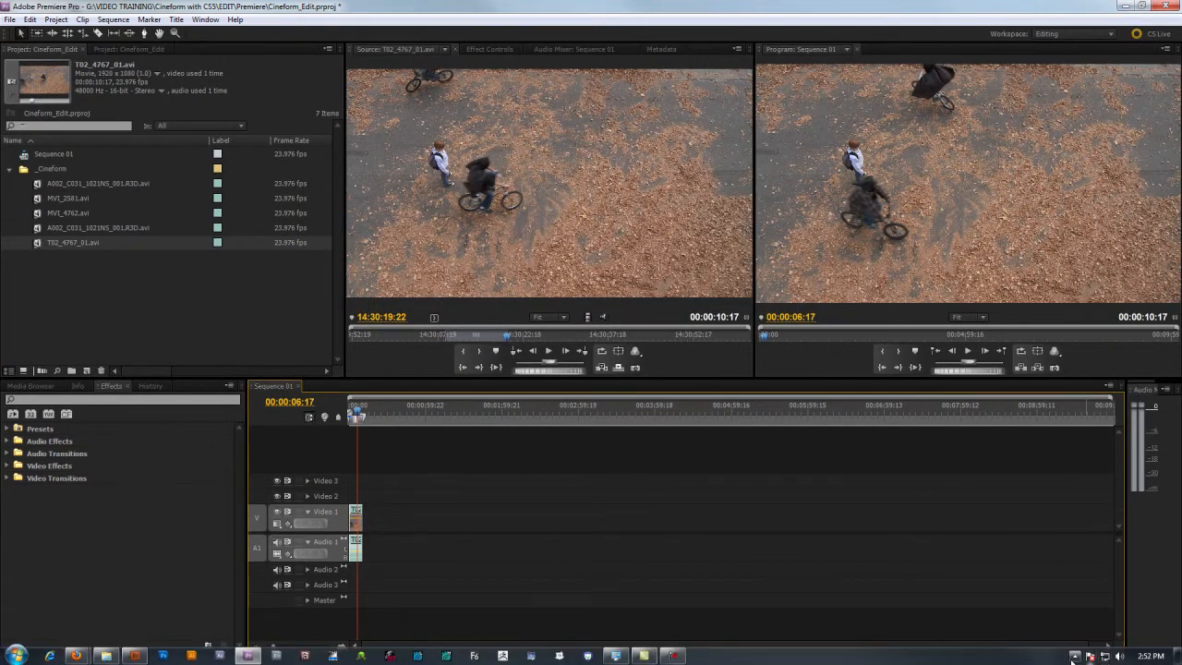
Step: Locate the CineForm Active Metadata Status Viewer among the hidden system icons, and return the sequence playhead to 00:00:02:21
left_click(1076, 656)
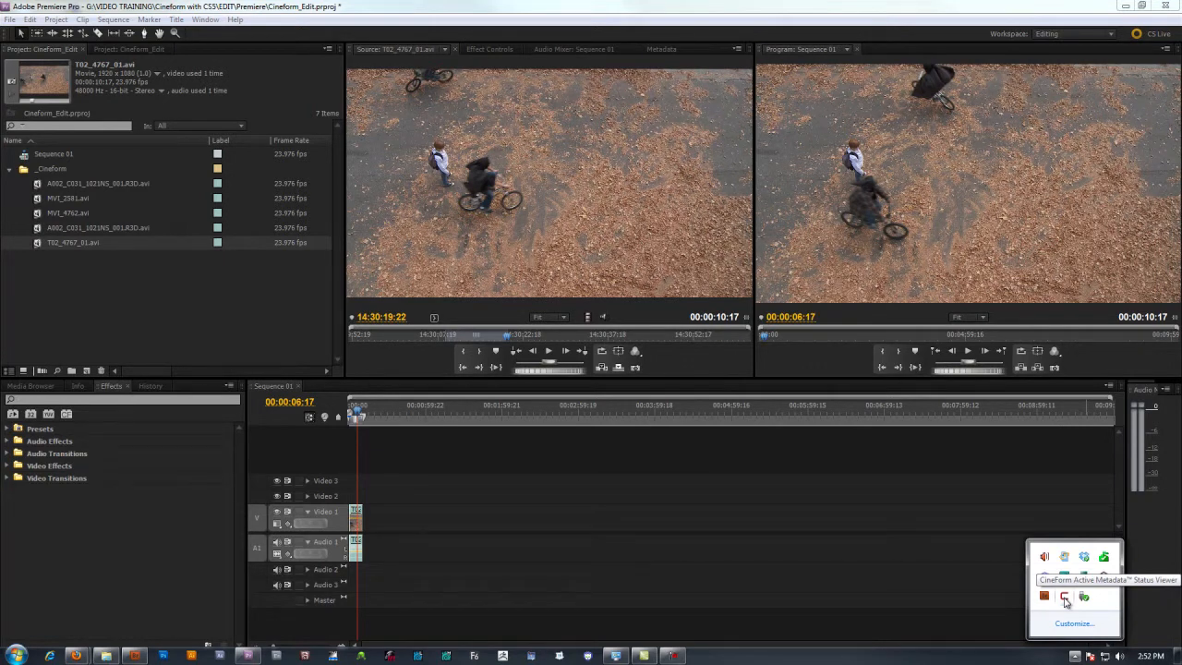
left_click(397, 445)
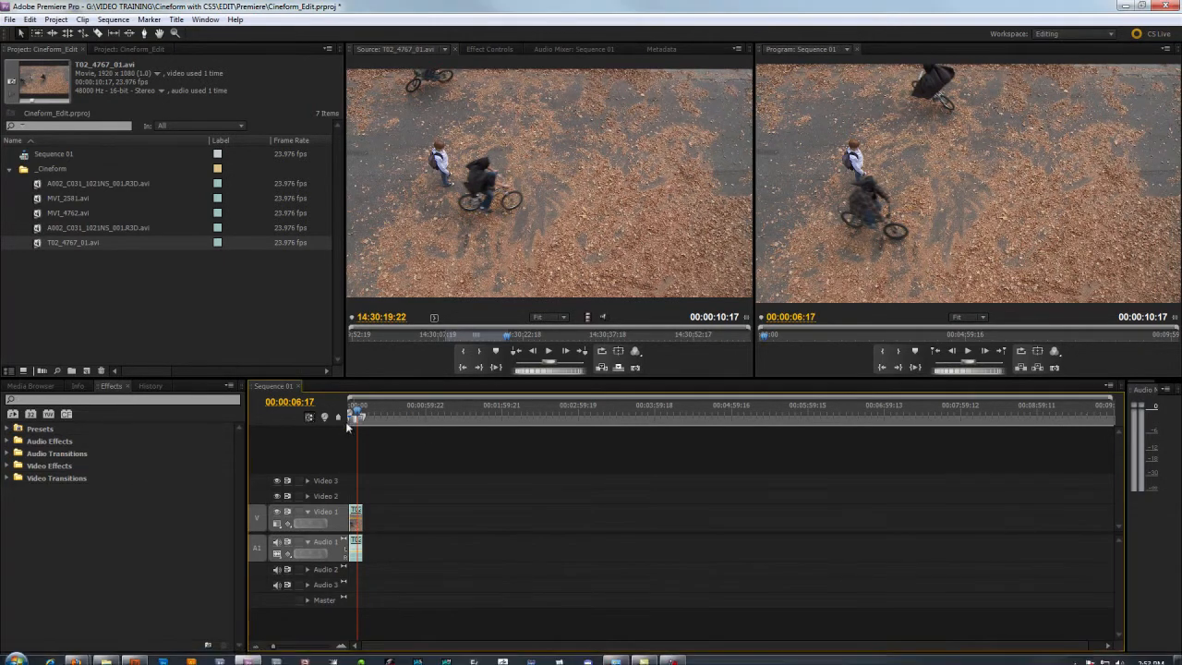
left_click_drag(358, 413, 352, 416)
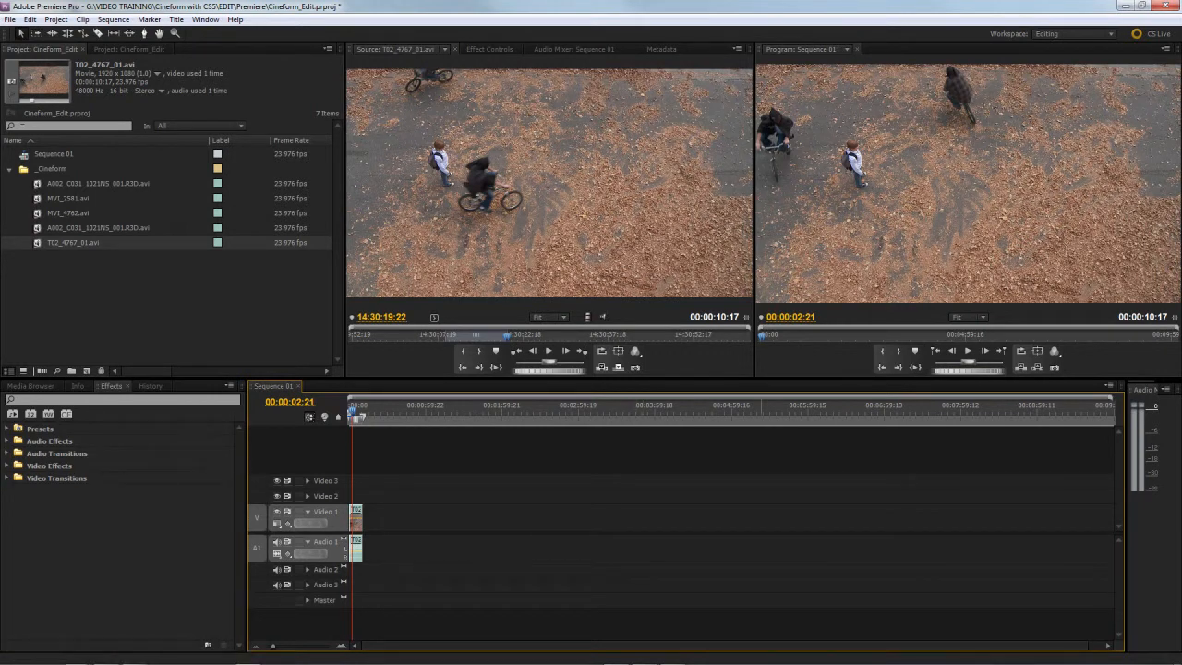
Step: Switch to Firefox and look over the CineForm Technology, CineForm Insider and CineForm Tech Blog pages
key("alt+Tab")
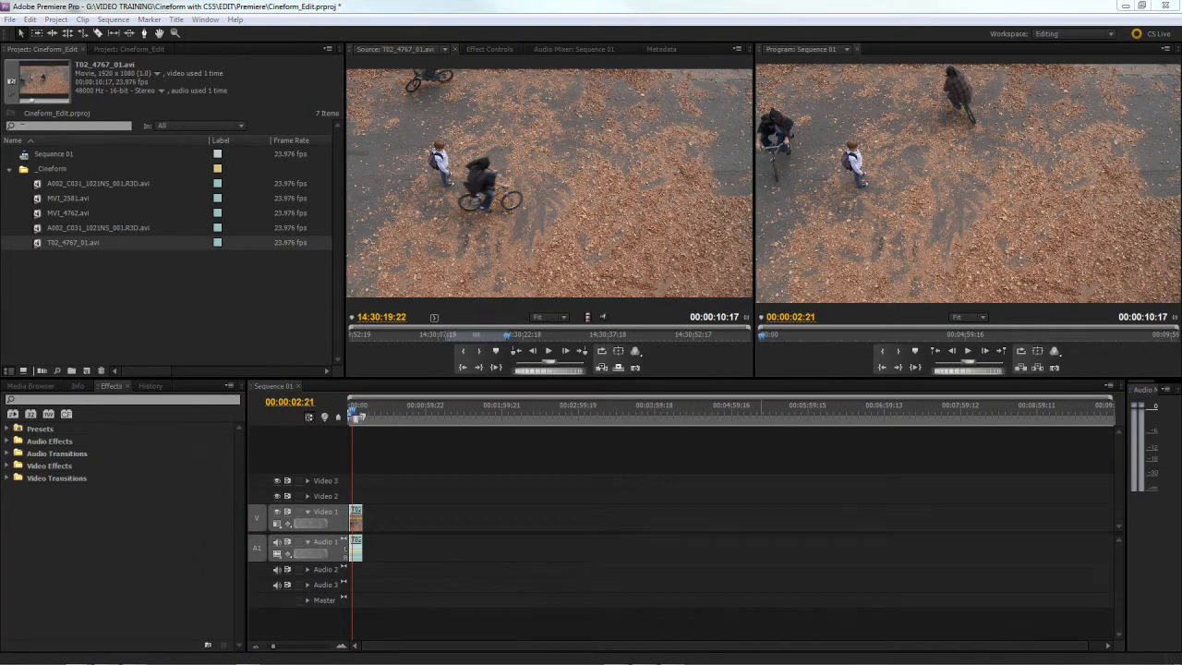
left_click_drag(1181, 103, 530, 31)
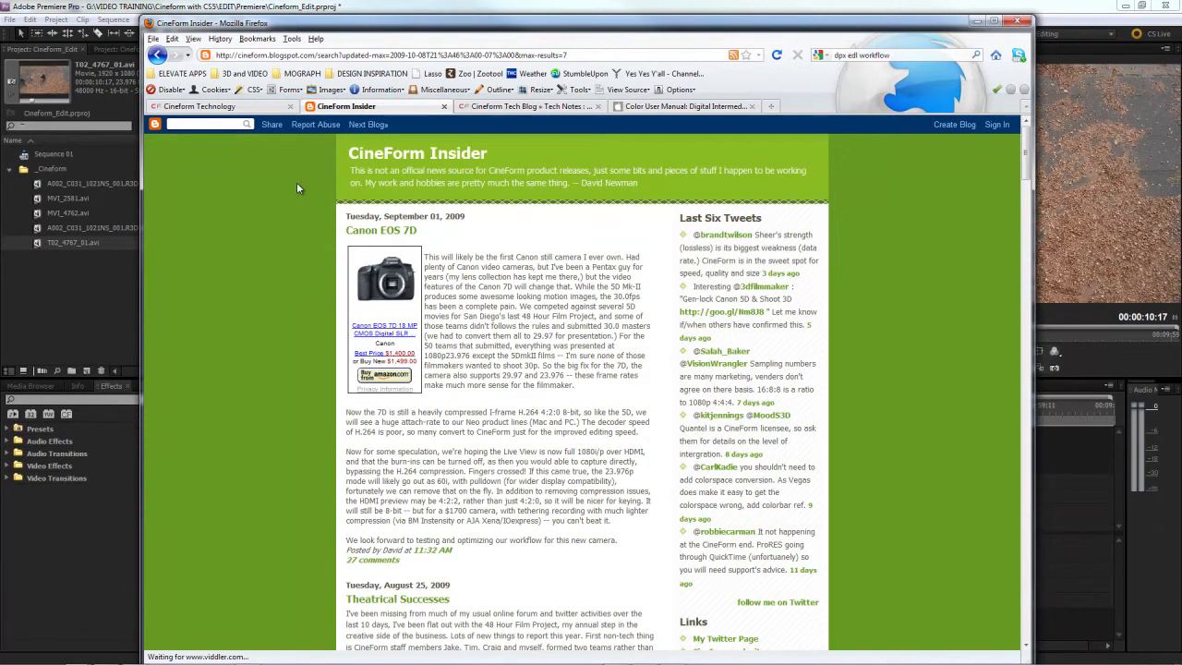
left_click(257, 109)
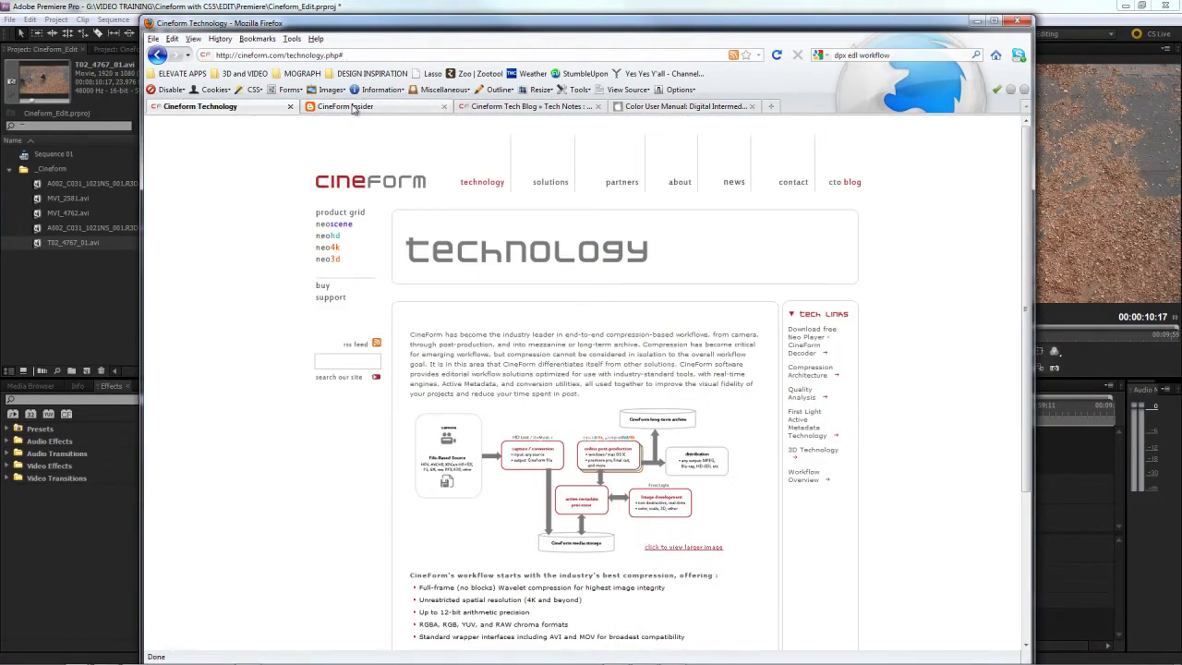
left_click(354, 108)
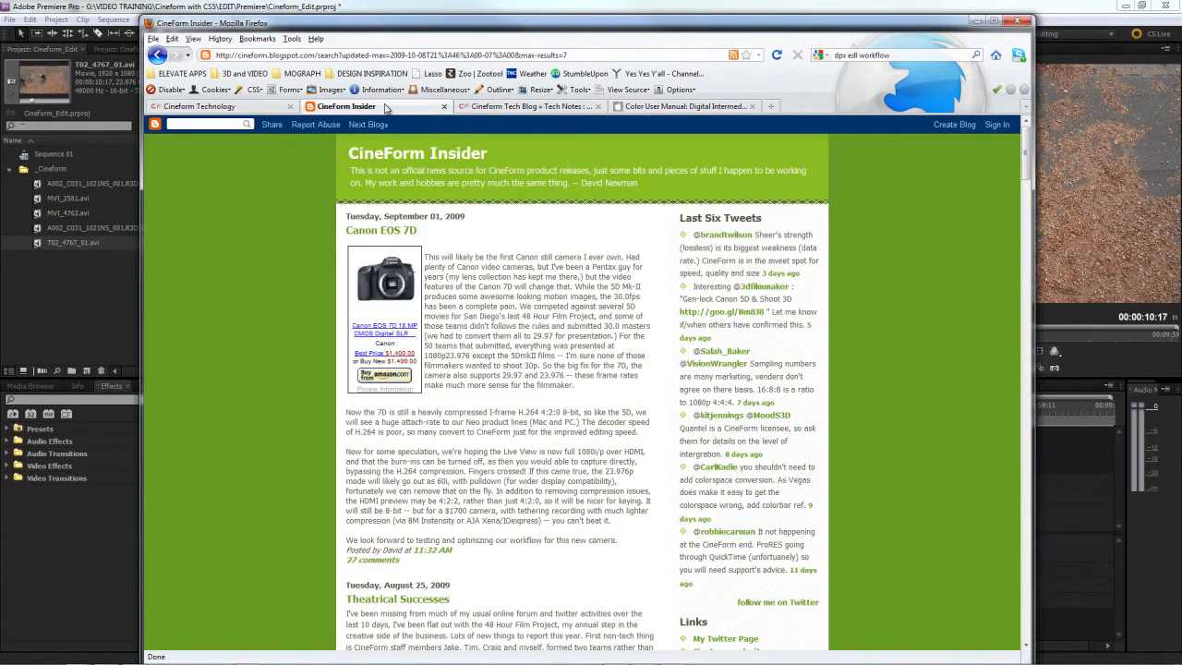
left_click(530, 107)
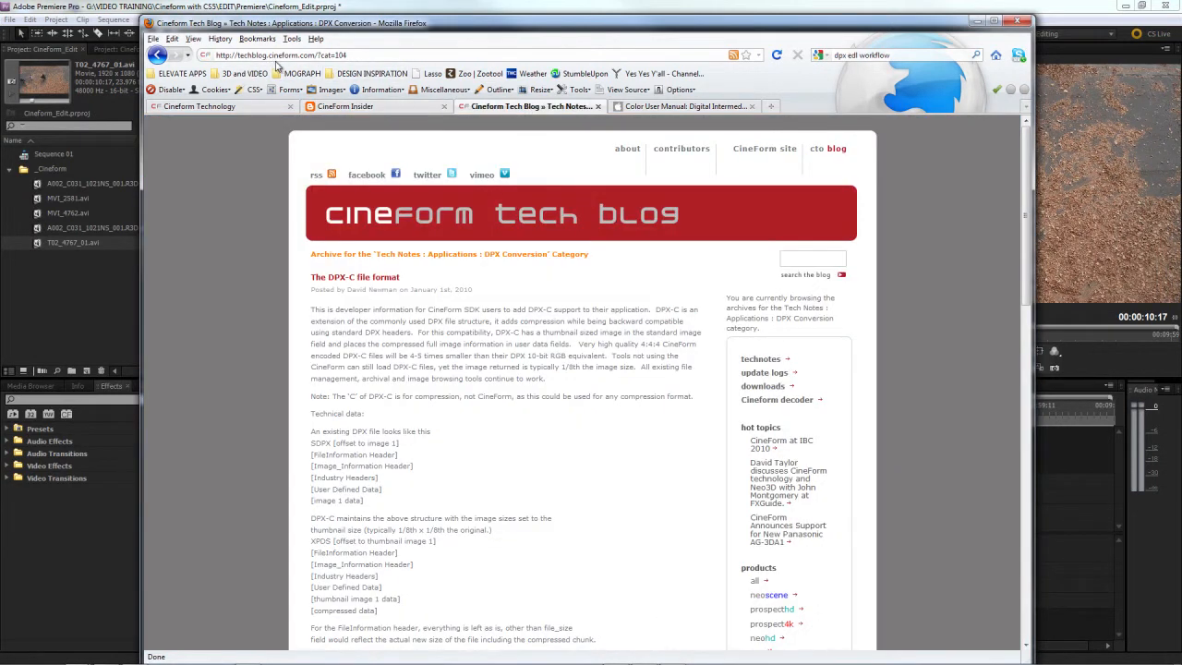
scroll(642, 460, "down", 10)
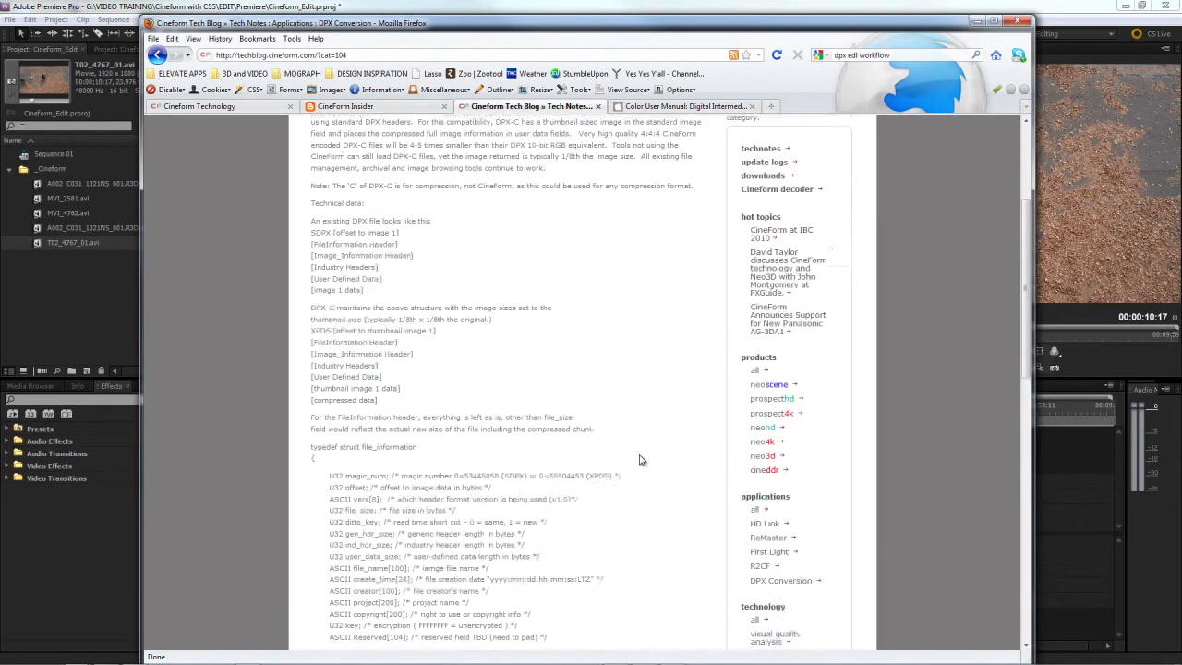
scroll(642, 460, "up", 10)
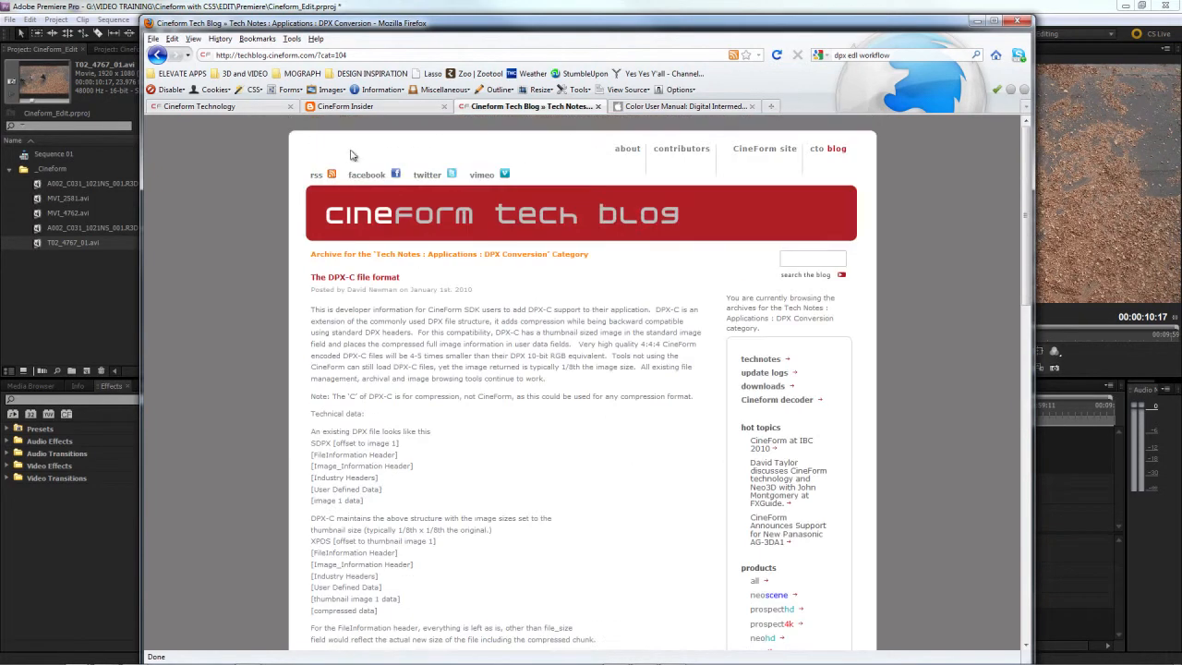
left_click(431, 111)
left_click(688, 107)
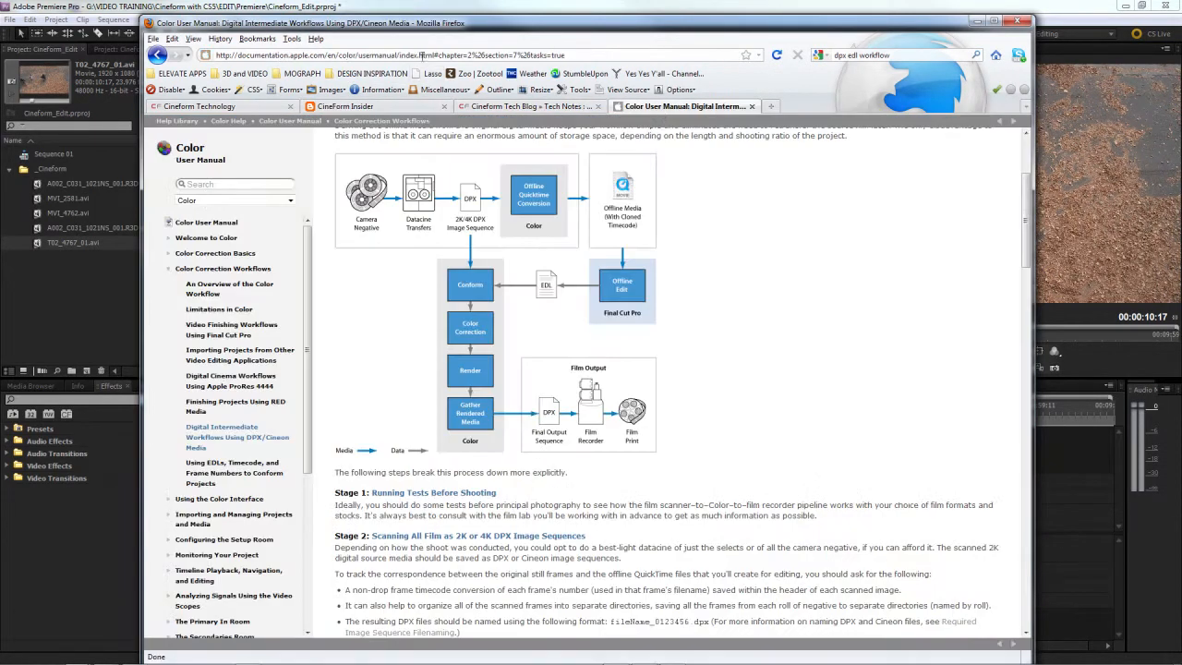
left_click(424, 54)
type("dvinfo.net")
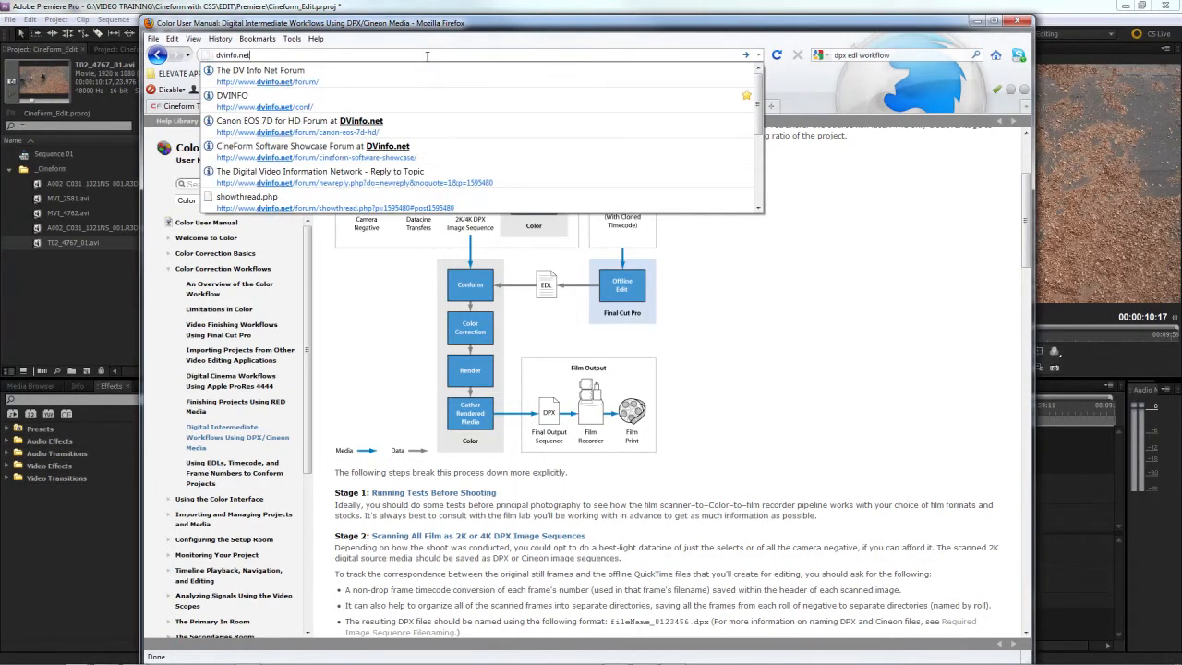
key("Down")
key("Return")
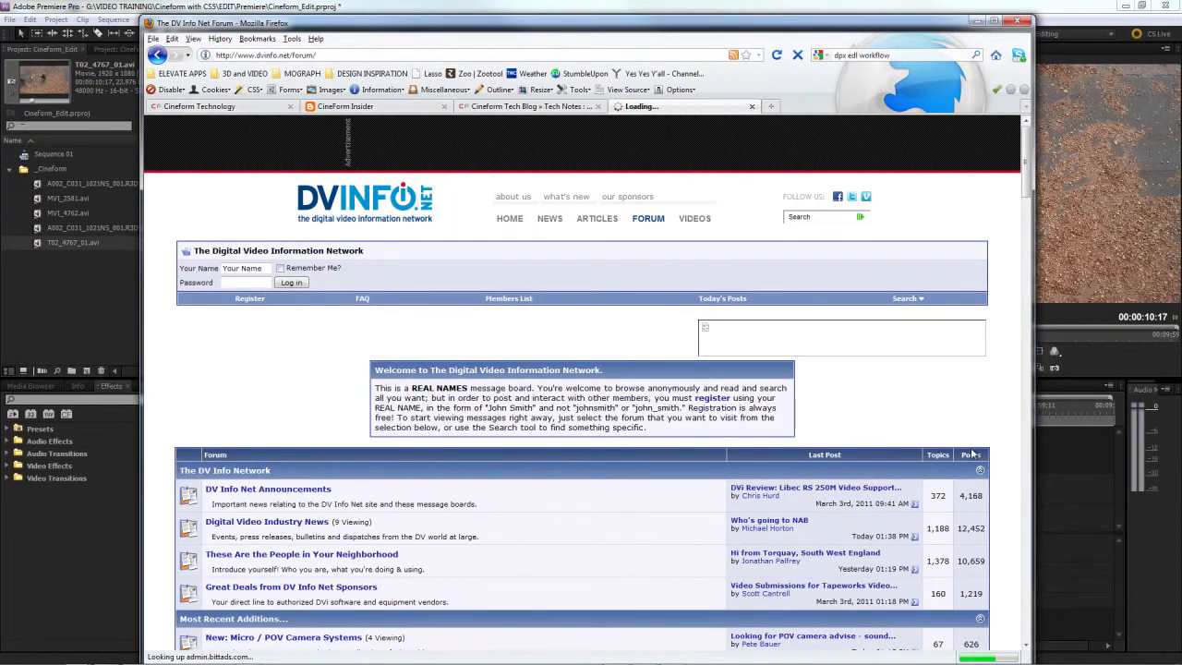
Step: Open the CineForm Software Showcase forum on DV Info Net and look through its discussion threads
left_click_drag(1027, 165, 1015, 469)
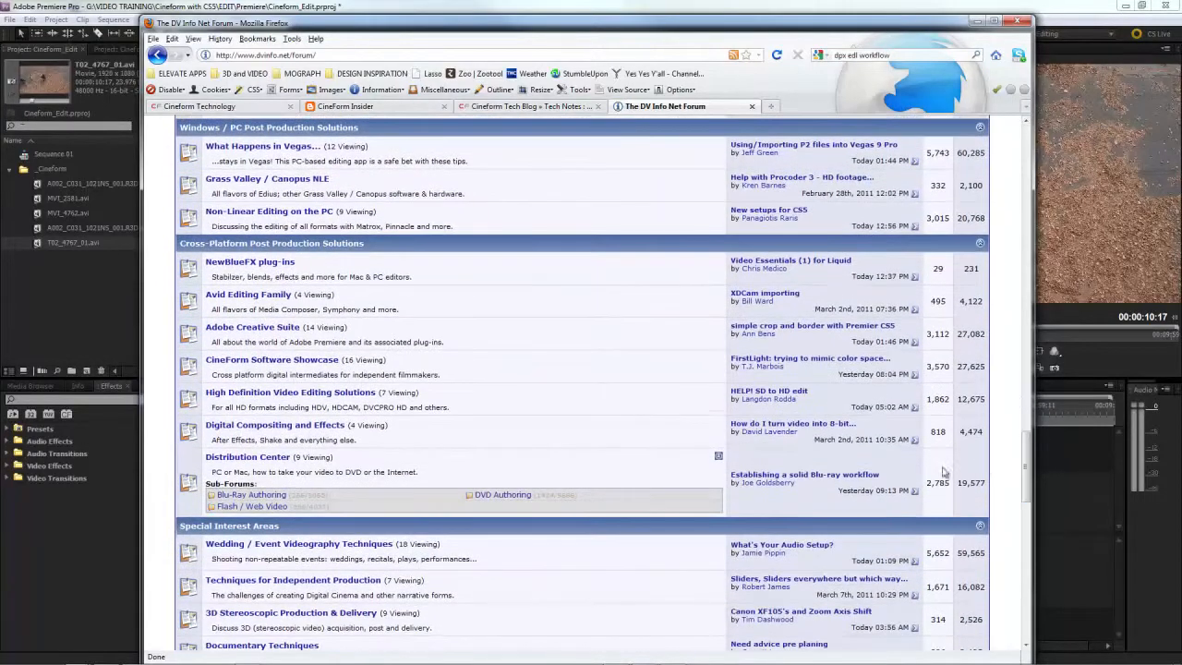
left_click(265, 362)
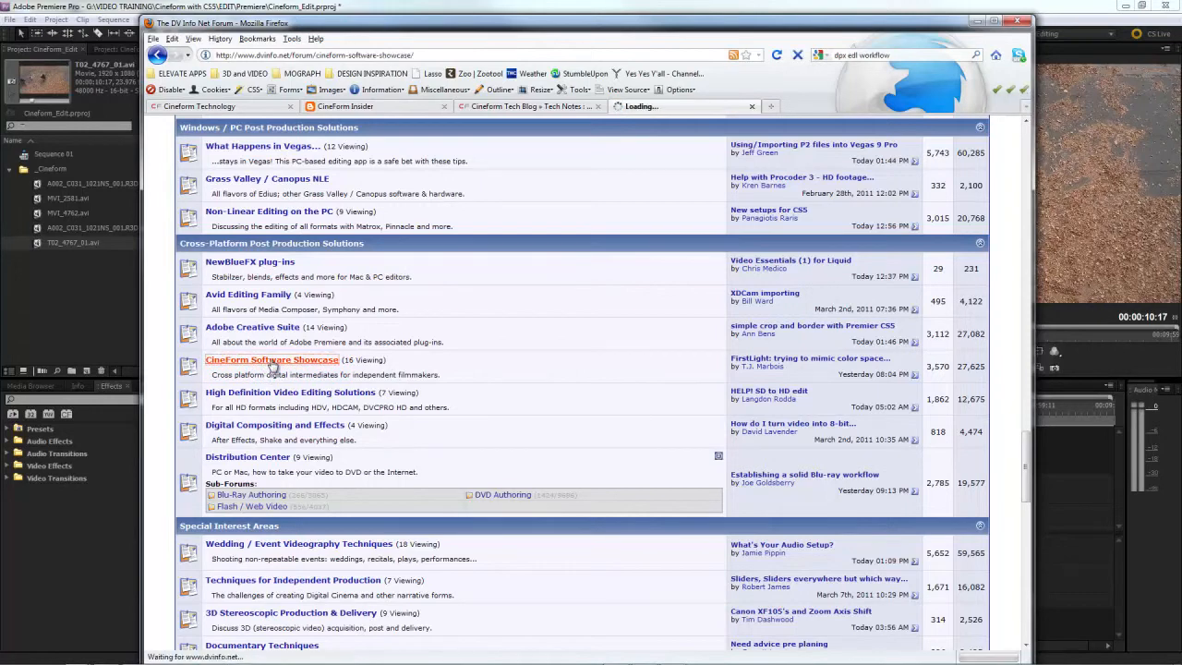
scroll(693, 477, "down", 5)
scroll(694, 481, "down", 3)
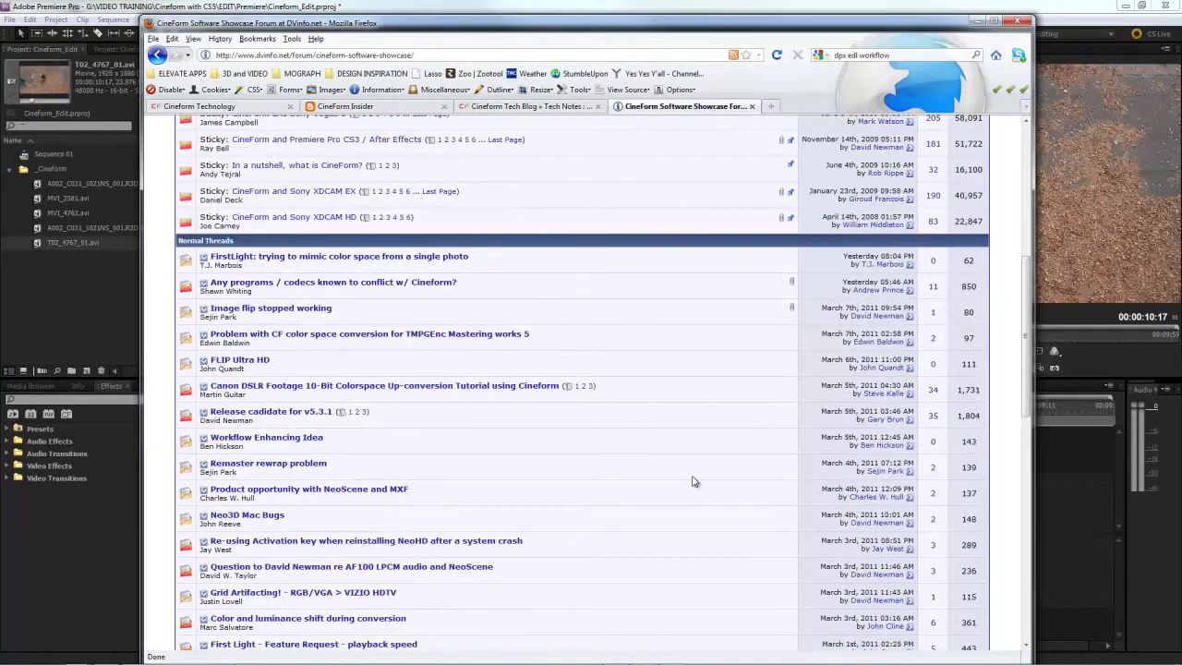
scroll(694, 481, "down", 4)
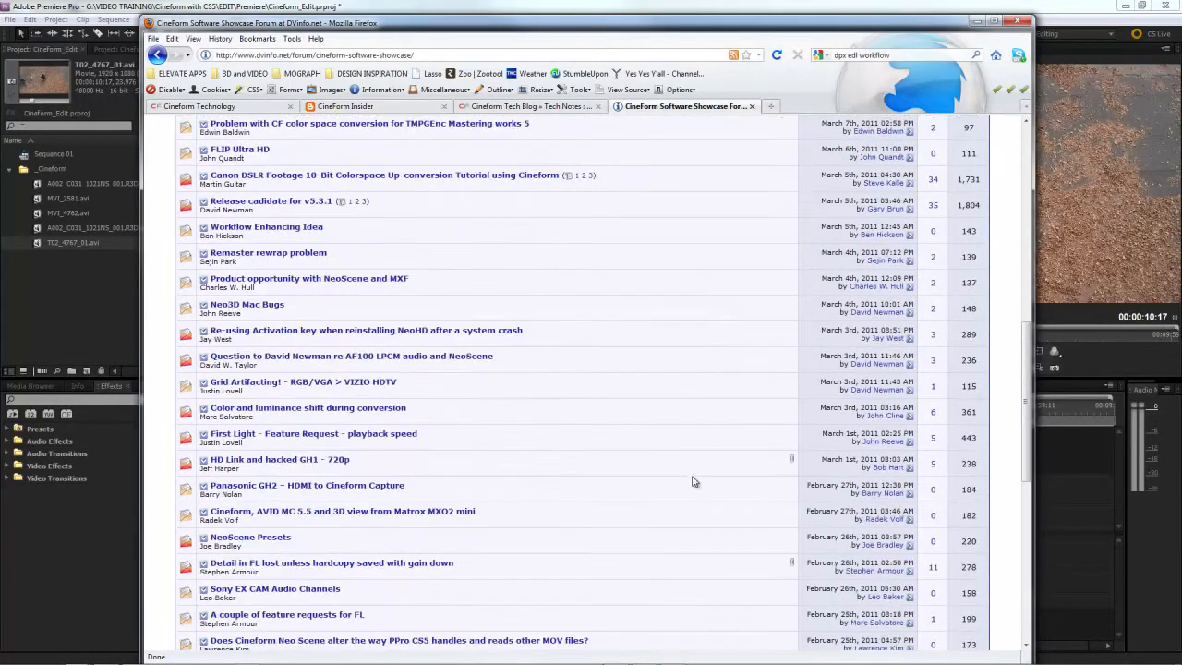
scroll(695, 481, "down", 4)
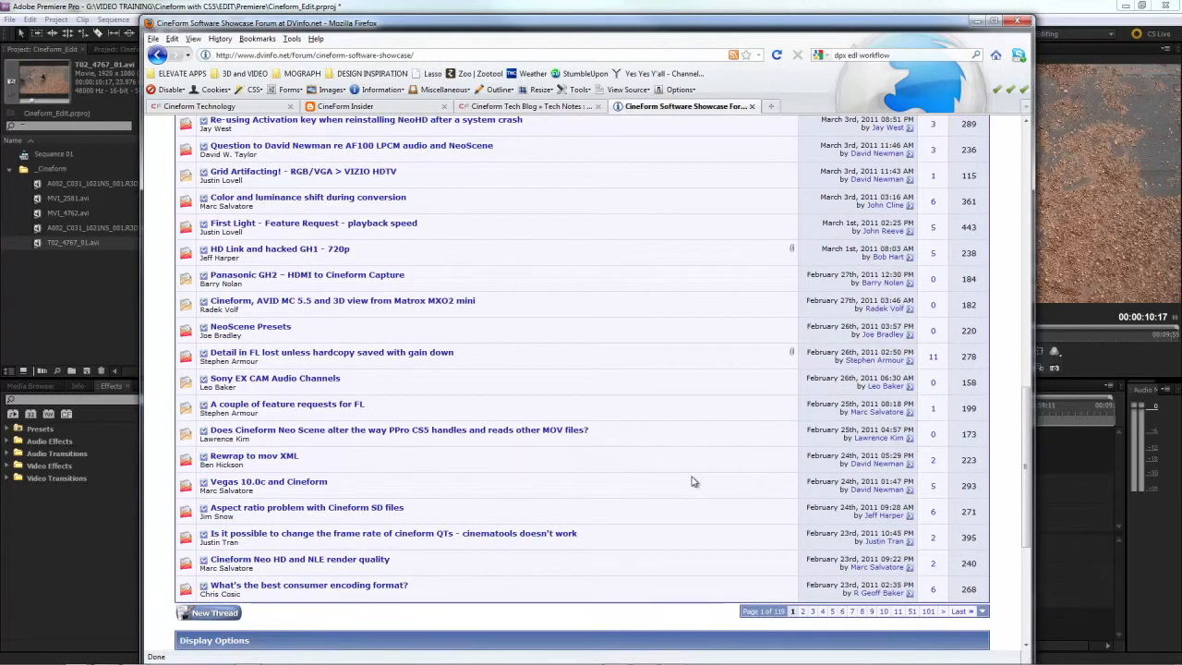
scroll(694, 479, "up", 1)
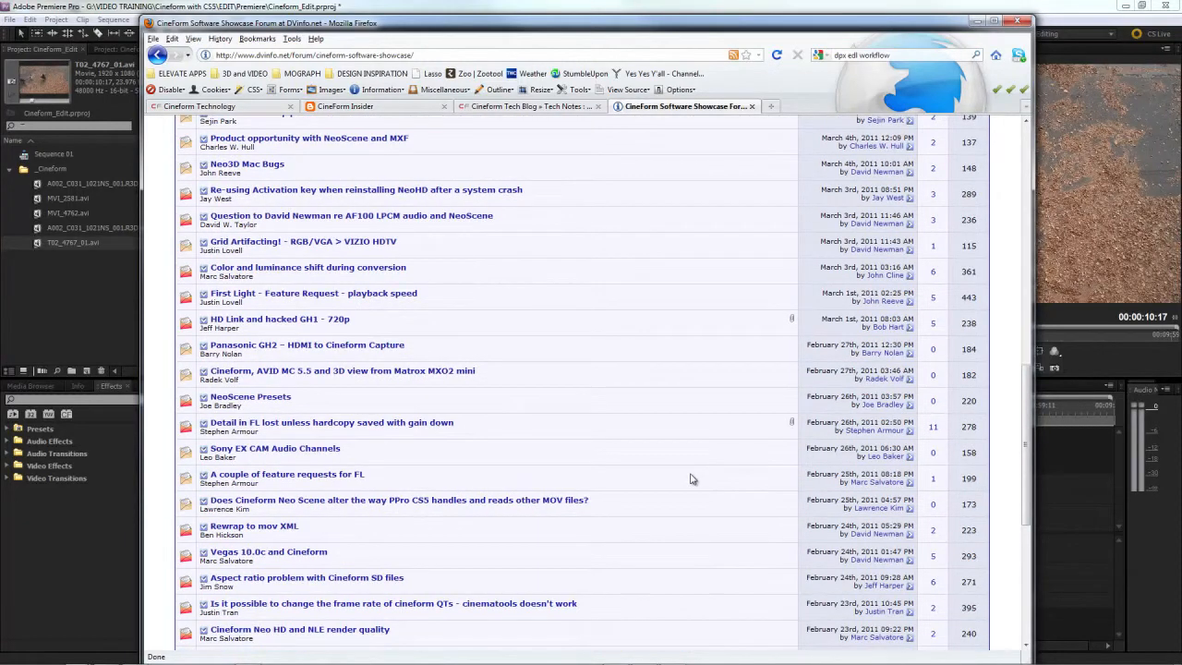
scroll(694, 480, "up", 4)
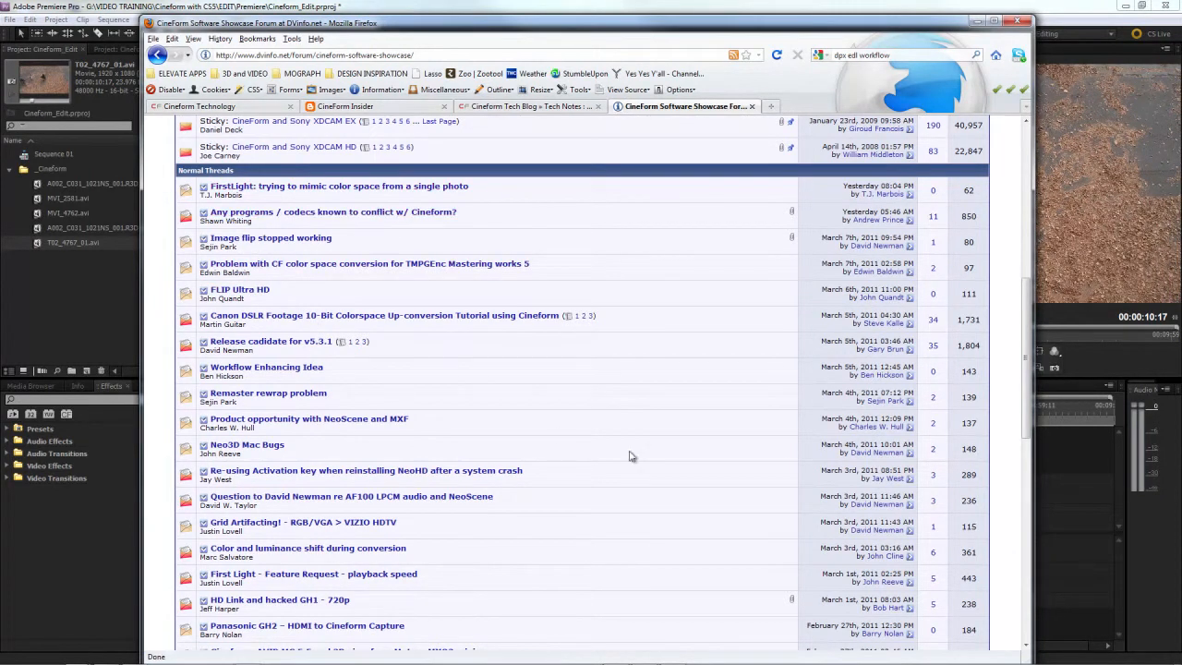
scroll(707, 469, "down", 3)
scroll(700, 469, "down", 2)
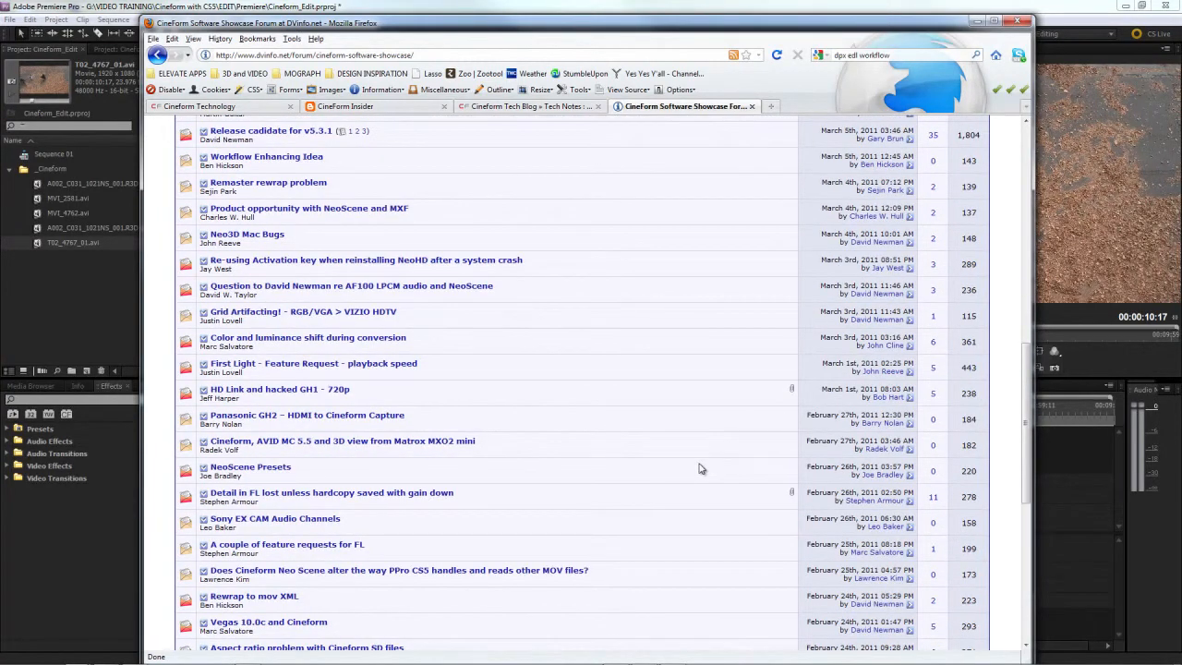
scroll(700, 469, "down", 3)
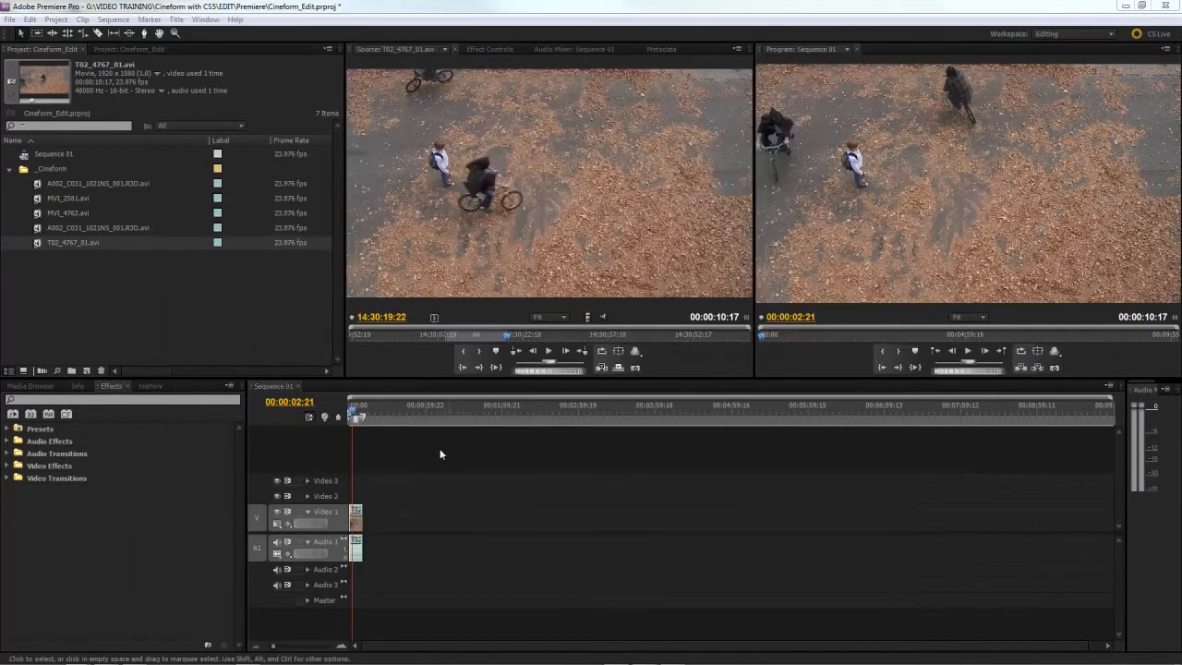
Step: Switch to Premiere Pro, load the 4096 x 2304 A002_C031_1021NS_001.R3D.avi as source, mark In at 18:36:25:03 and play it
double_click(36, 228)
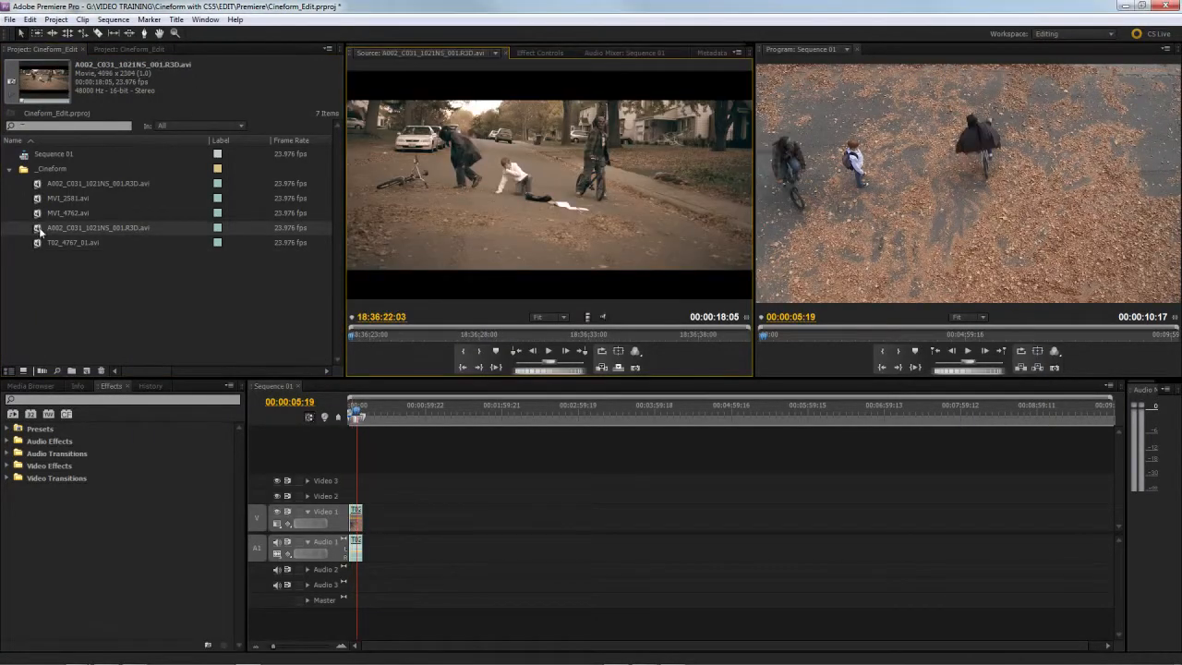
left_click_drag(389, 337, 416, 337)
key("i")
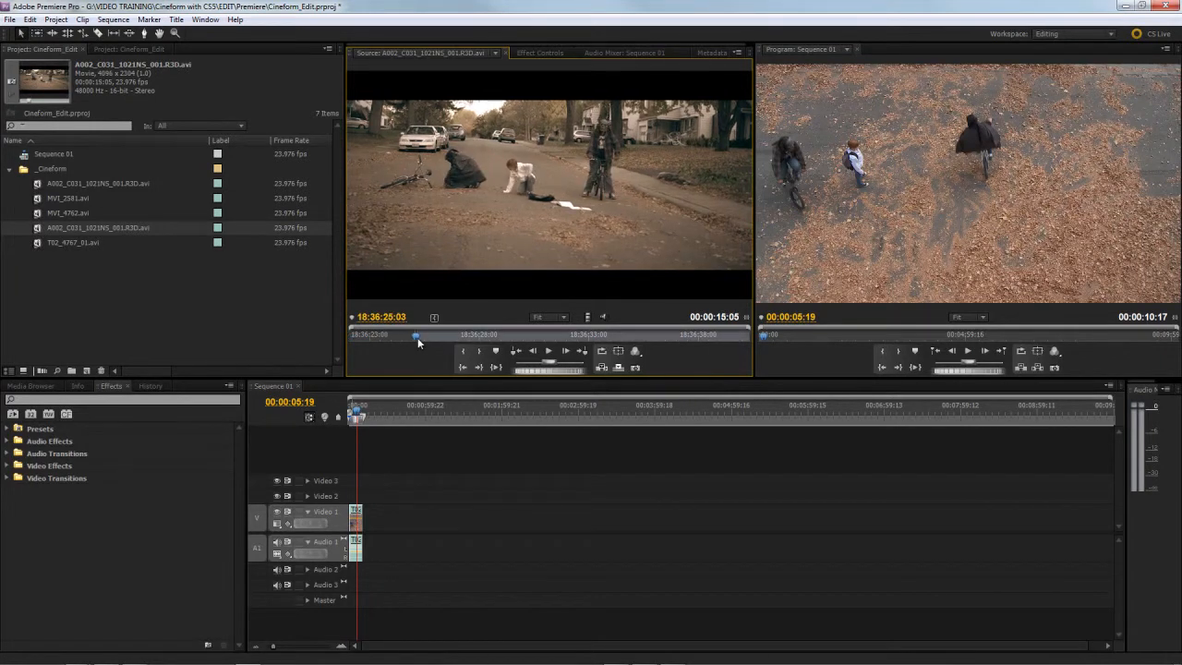
key("space")
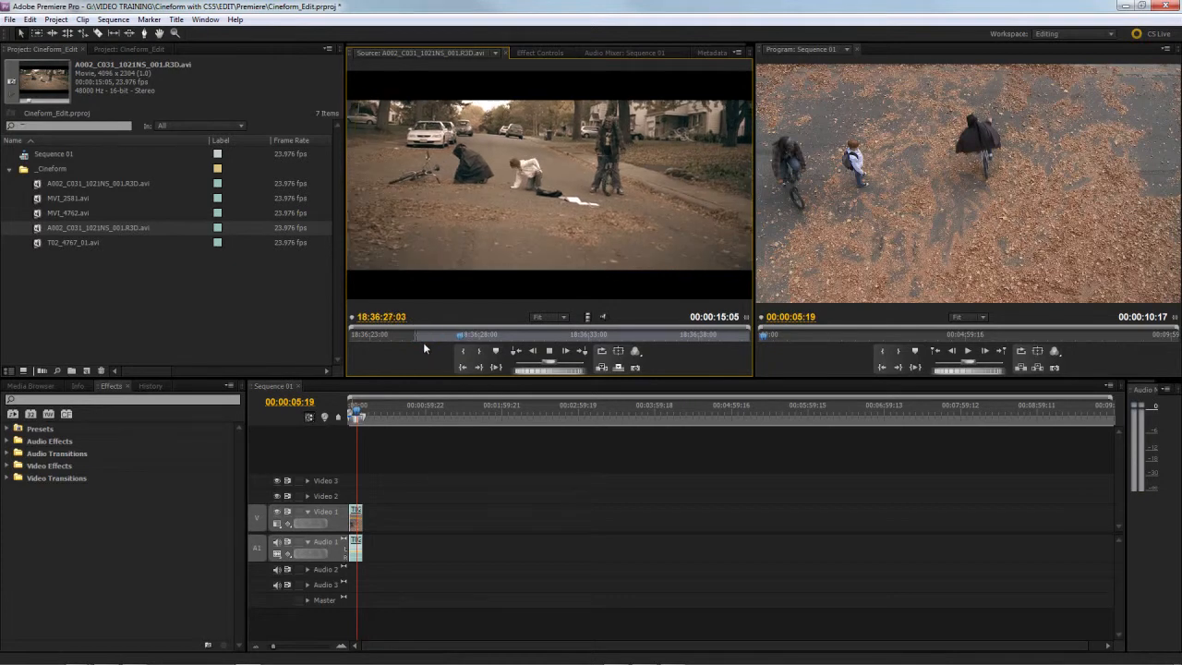
Step: Set the Source Monitor's playback resolution to 1/16 and replay the 4096 x 2304 clip from near its In point
left_click(634, 352)
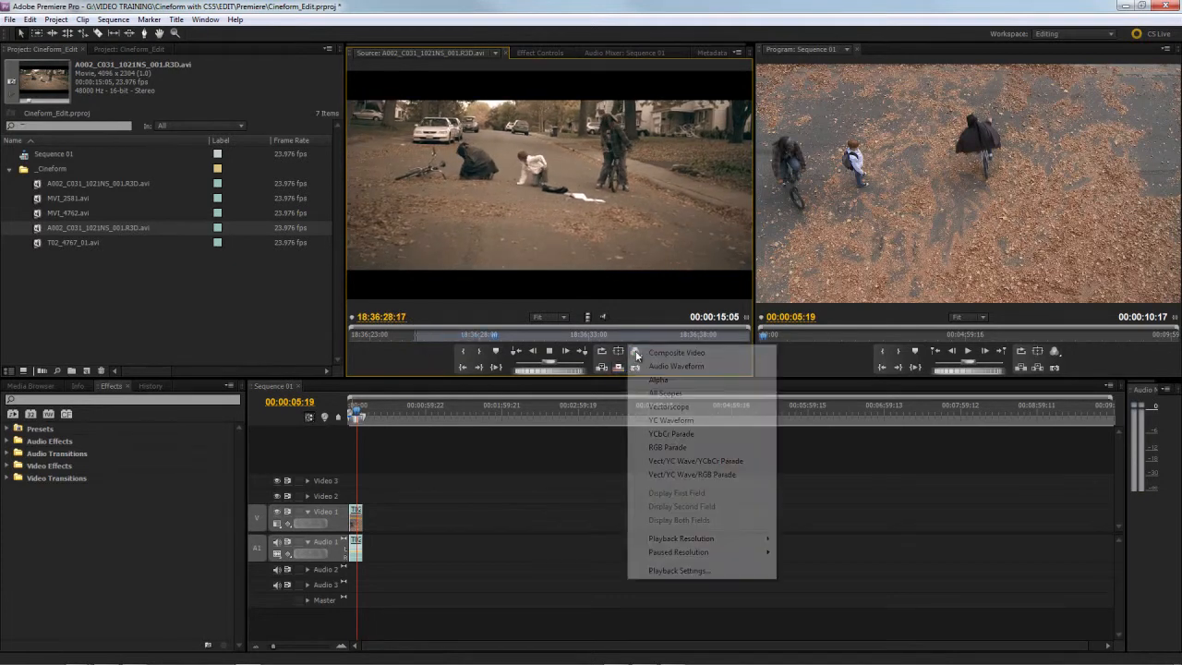
mouse_move(727, 545)
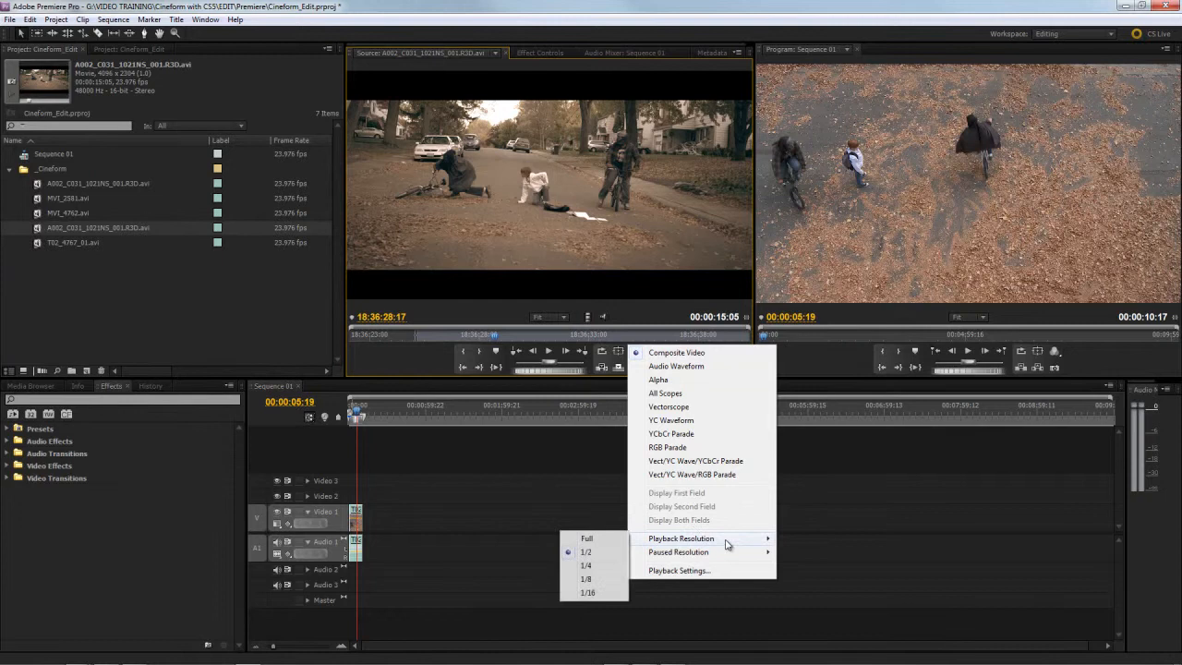
left_click(588, 592)
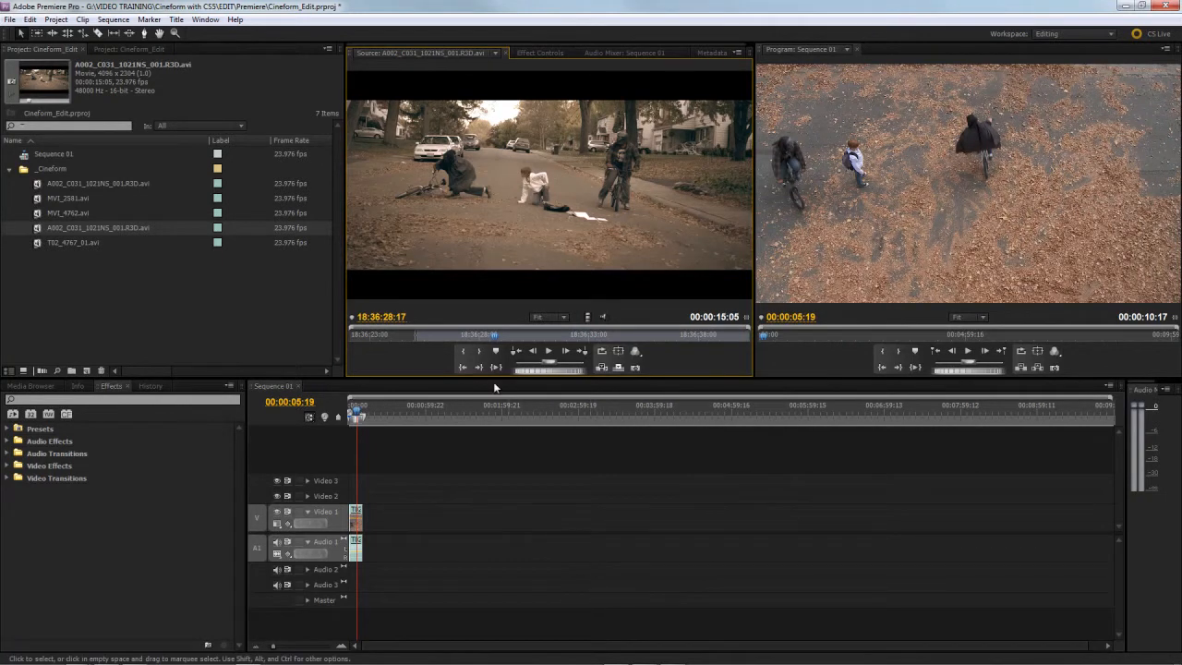
left_click(432, 337)
key("space")
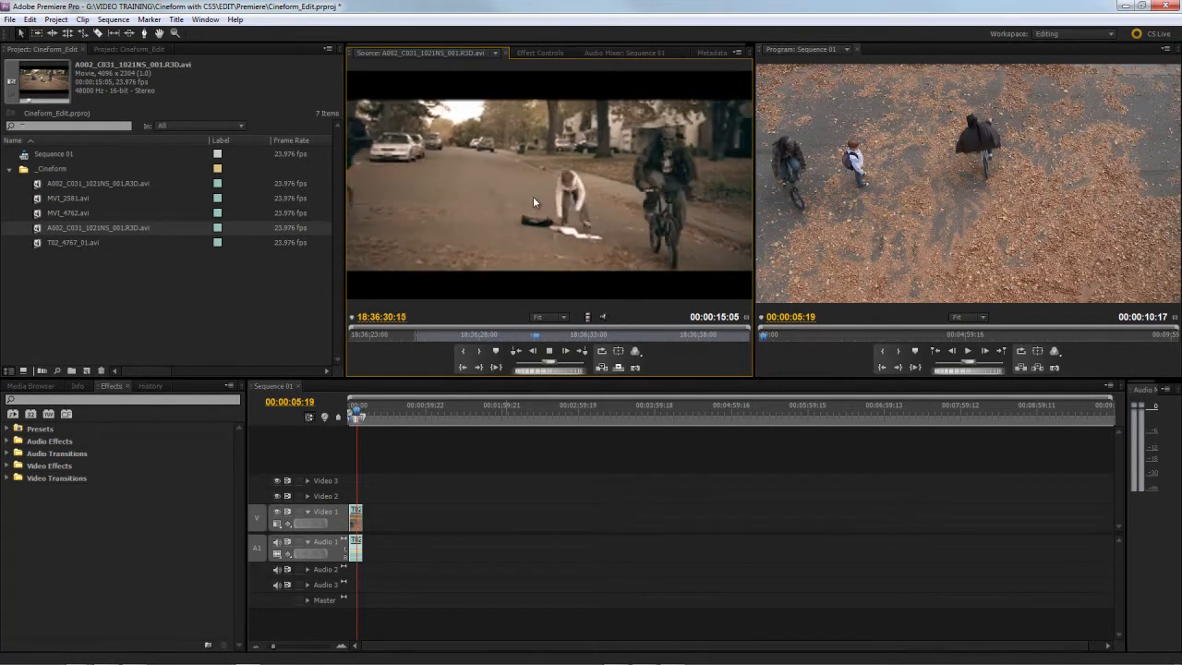
Step: Mark the source clip's Out point at 18:36:32:17 and add the range after the existing clip in Sequence 01
key("space")
key("o")
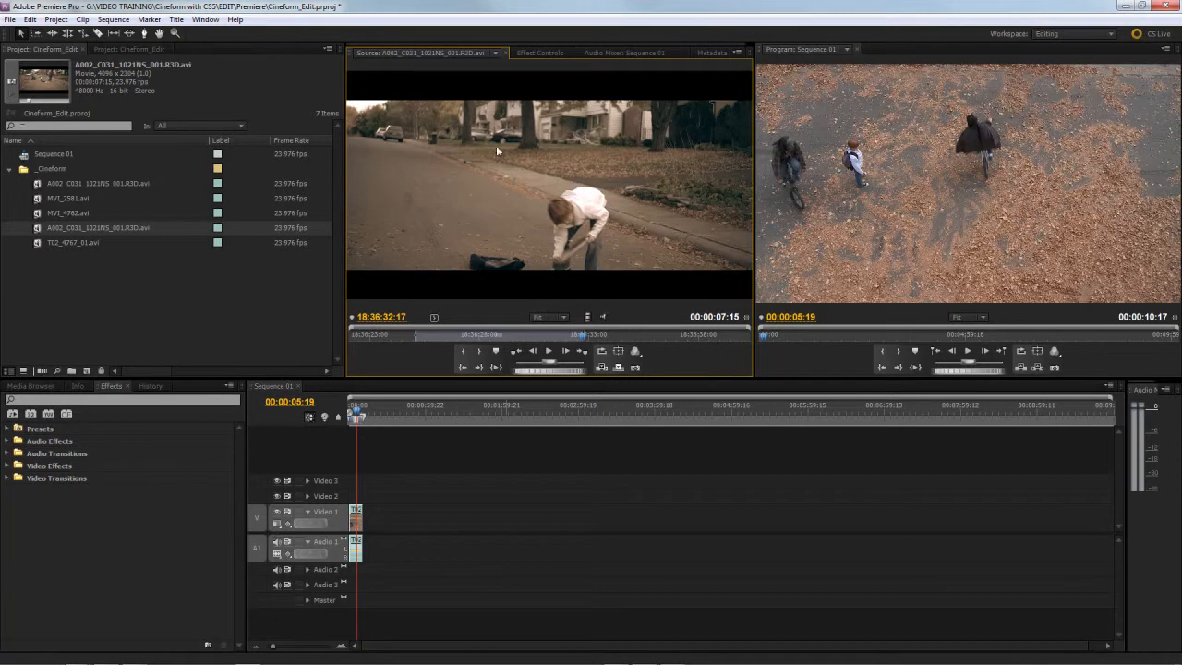
left_click_drag(583, 196, 376, 550)
left_click(401, 515)
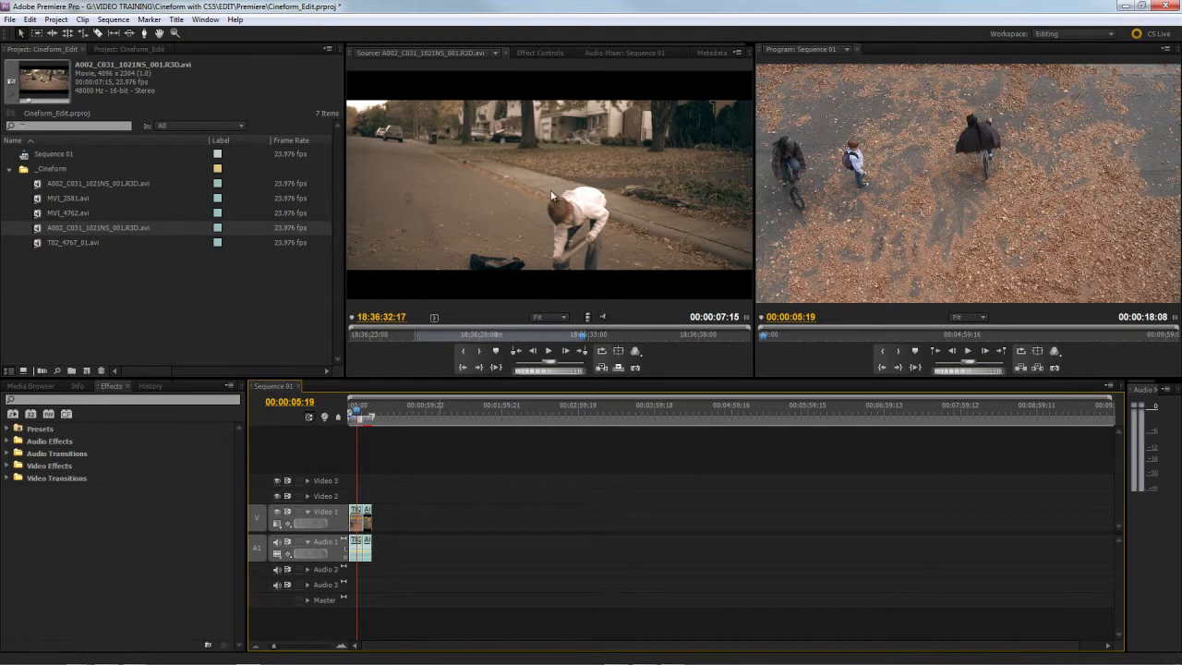
Step: Check the added clip at 00:00:13:01 in Sequence 01 and return the playhead to 00:00:04:20
left_click(367, 412)
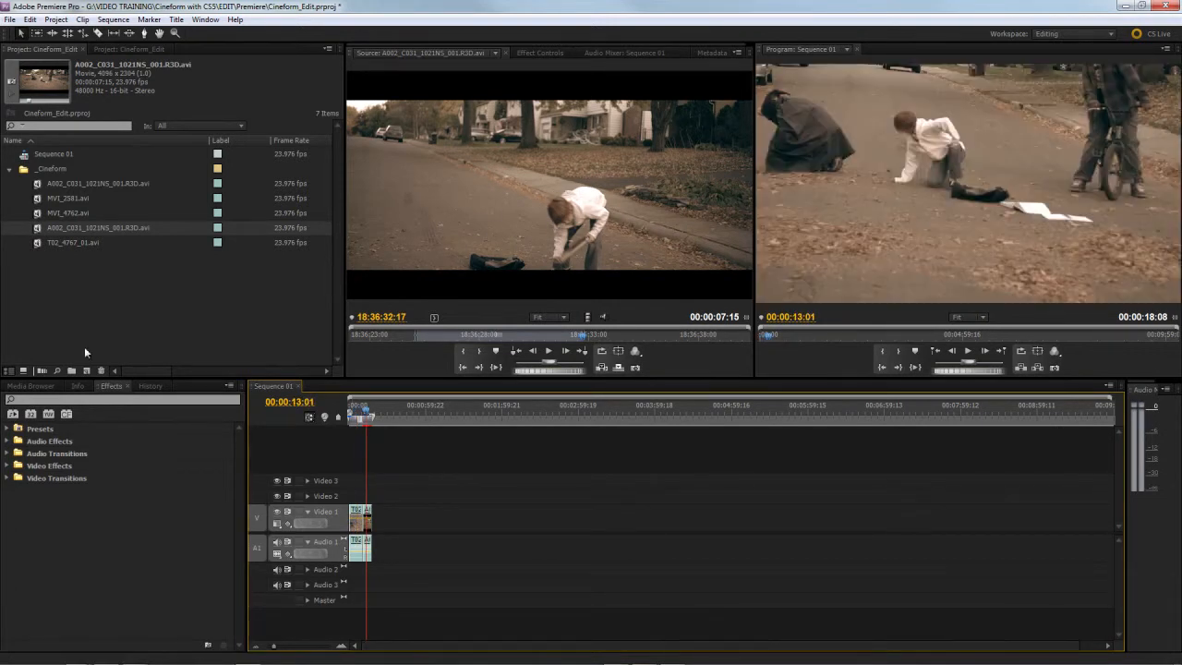
left_click(364, 412)
left_click_drag(367, 412, 357, 412)
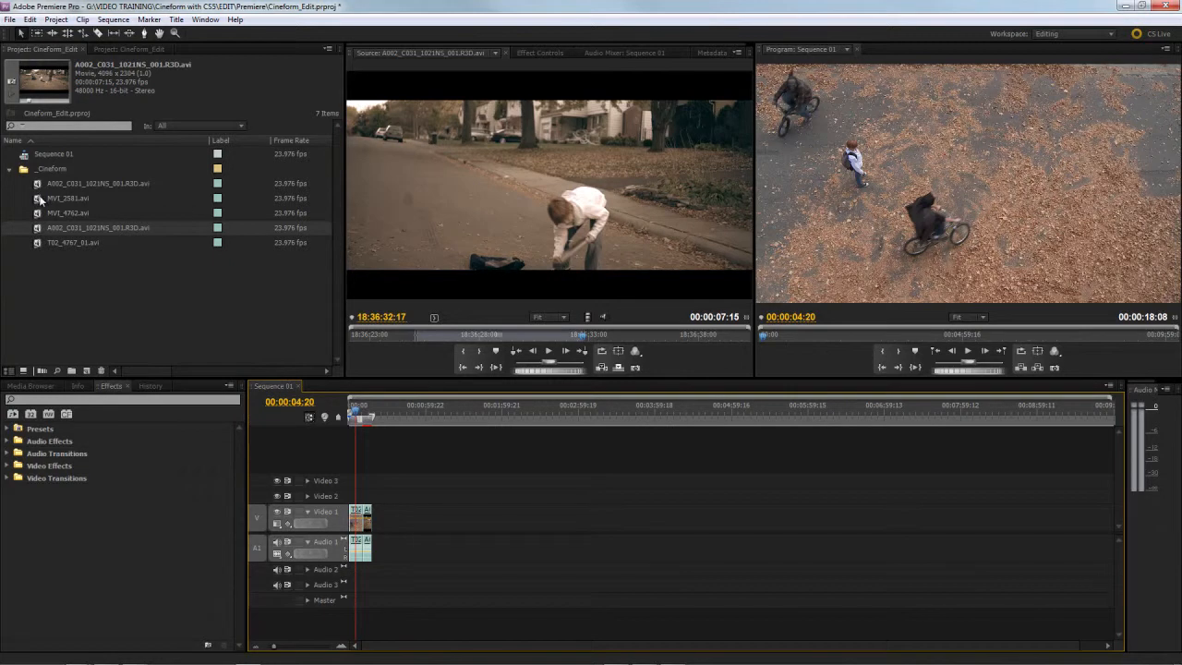
Step: Load the 1024 x 576 version of A002_C031_1021NS_001.R3D.avi in the Source Monitor and play it through to 18:36:26:02
left_click(40, 185)
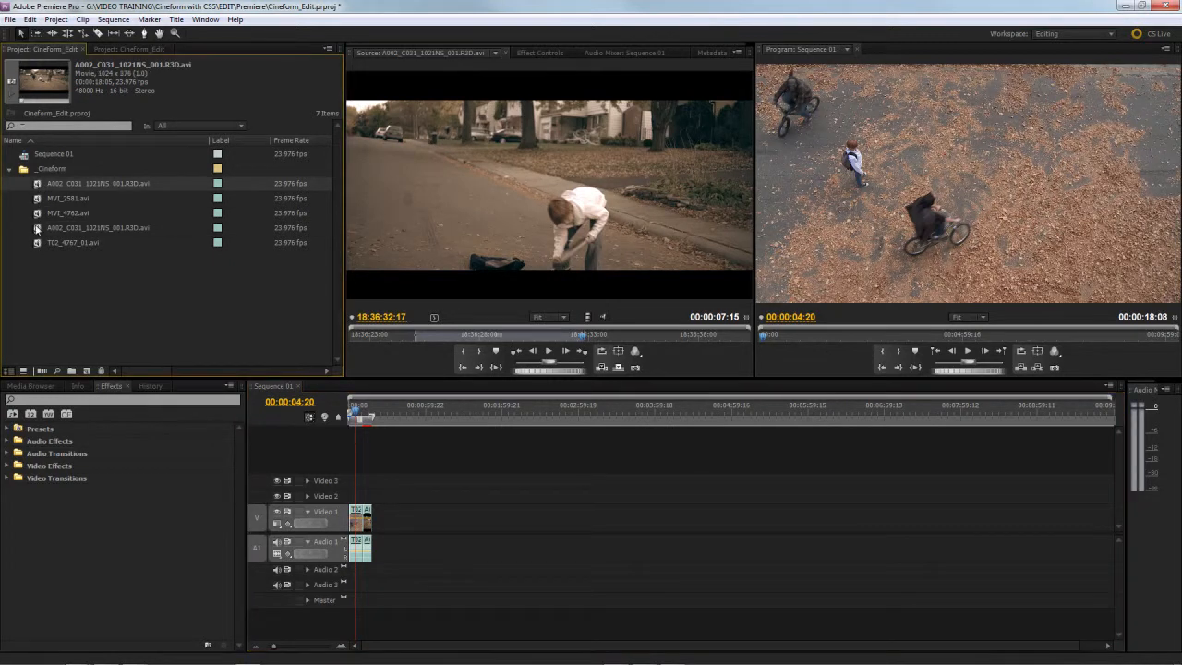
left_click(40, 200)
left_click(38, 185)
double_click(38, 190)
left_click_drag(403, 337, 410, 337)
key("space")
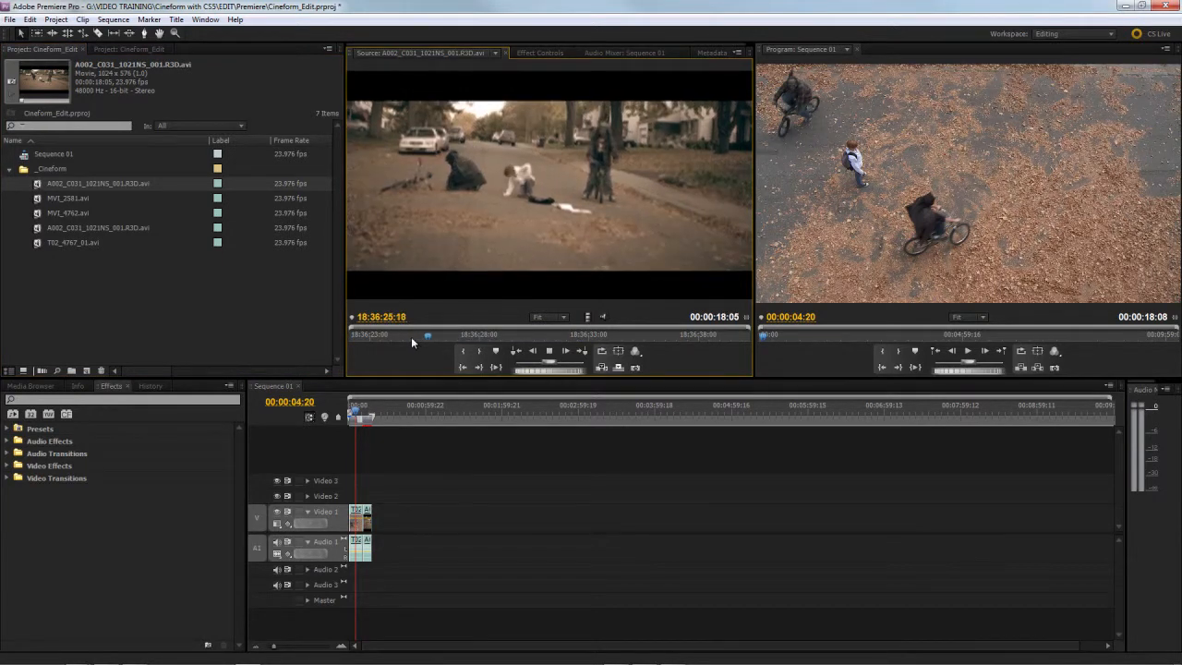
key("space")
Step: Set the source playback resolution to 1/2, and mark the 1024 x 576 clip's In point and an Out point at 18:36:34:00
left_click(634, 350)
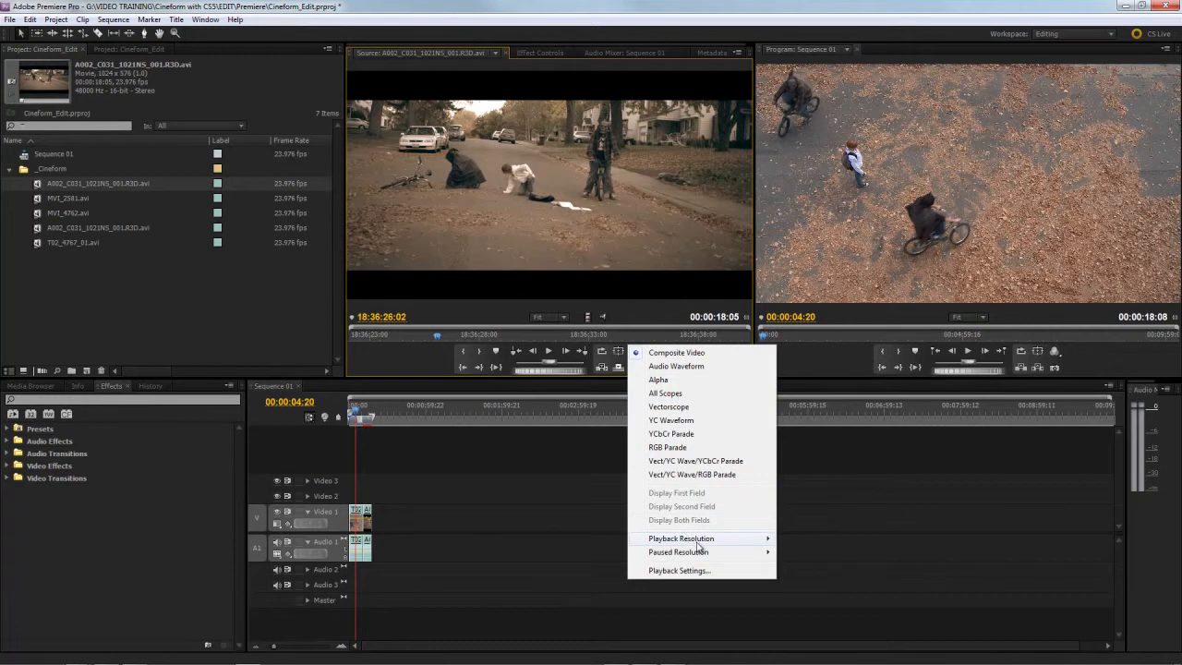
mouse_move(656, 543)
left_click(602, 554)
key("space")
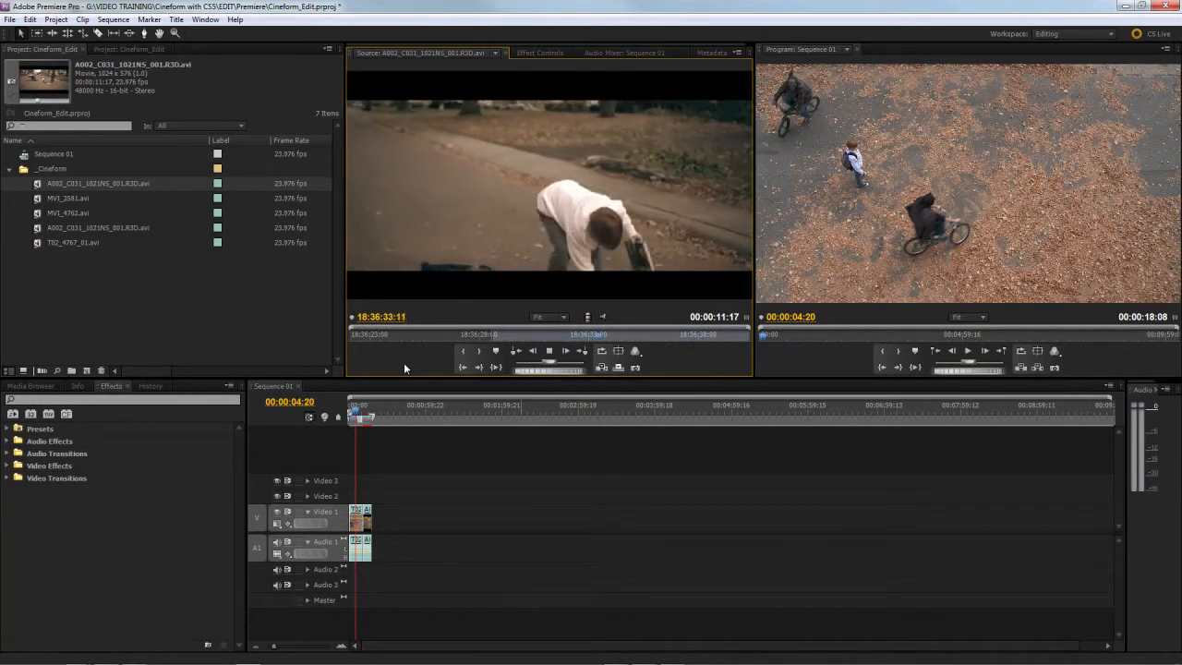
key("space")
key("o")
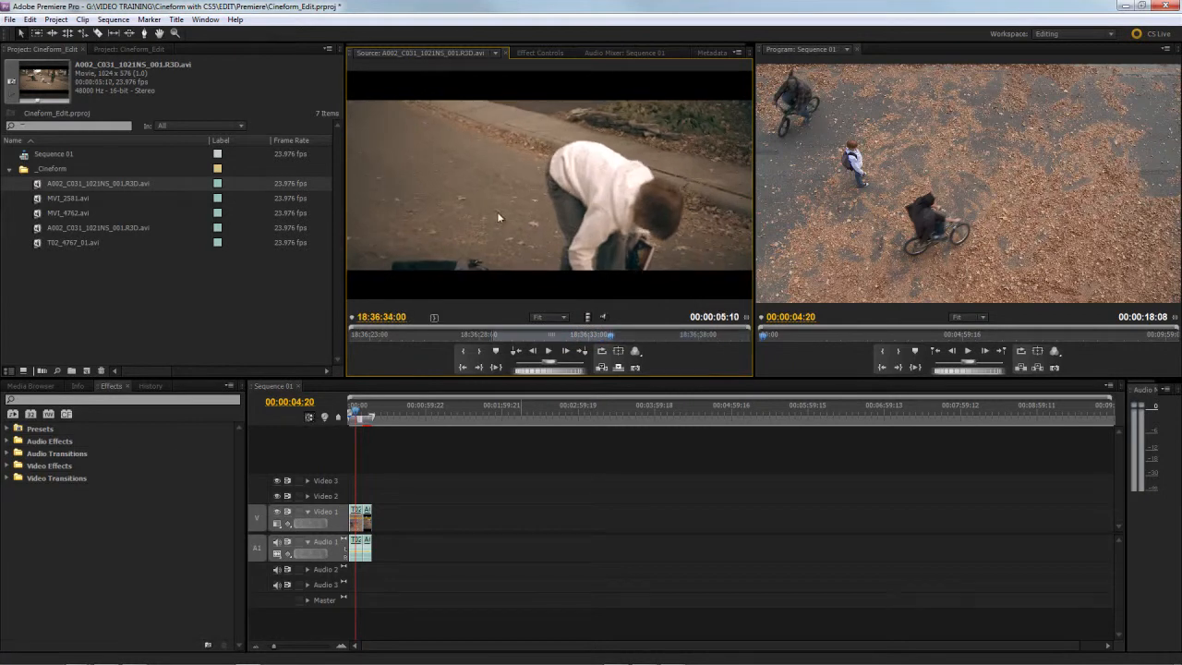
Step: Try inserting the marked range at the playhead, undo it, and add the range at the end of Sequence 01 instead
key("comma")
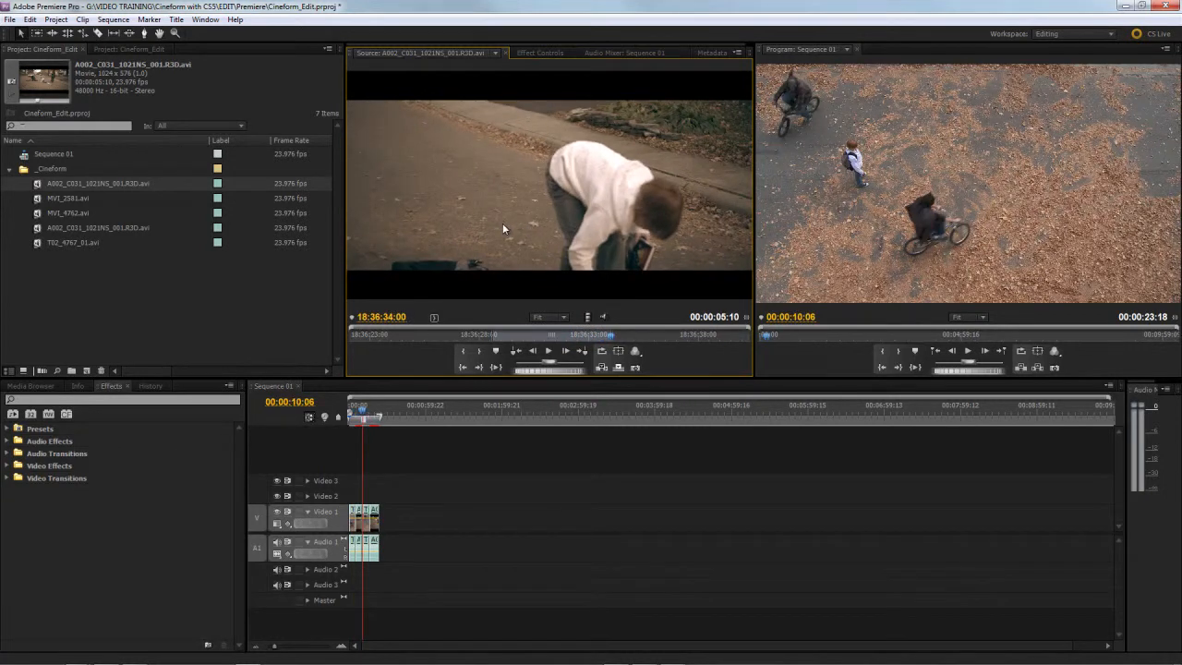
key("ctrl+z")
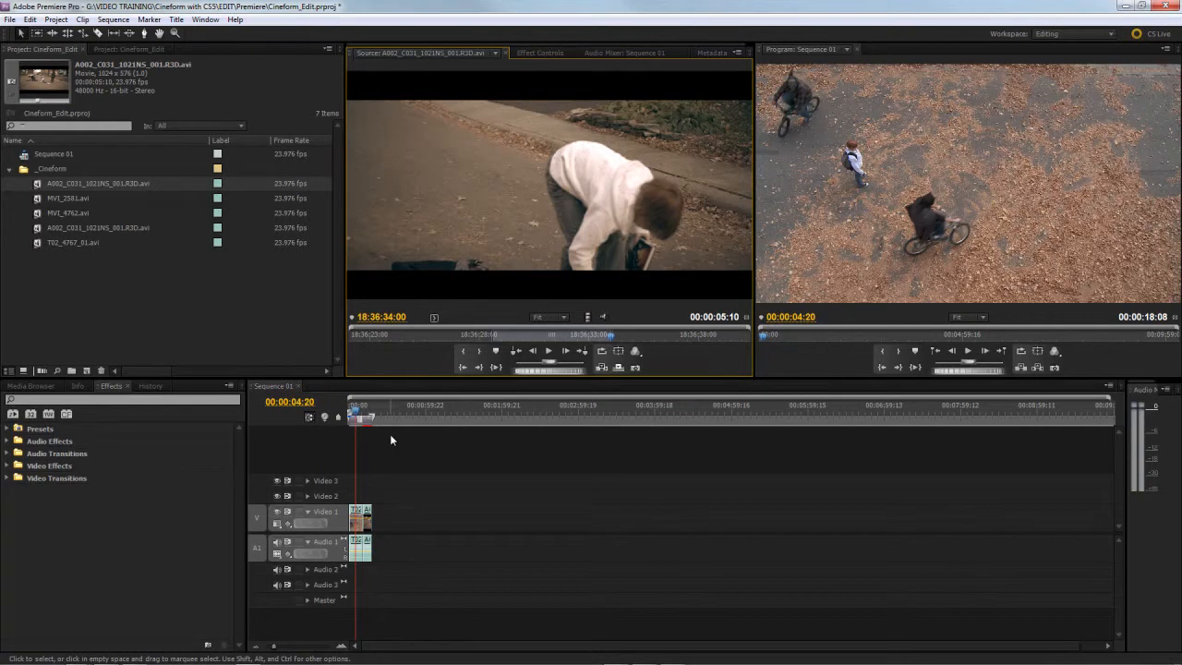
left_click_drag(357, 409, 366, 400)
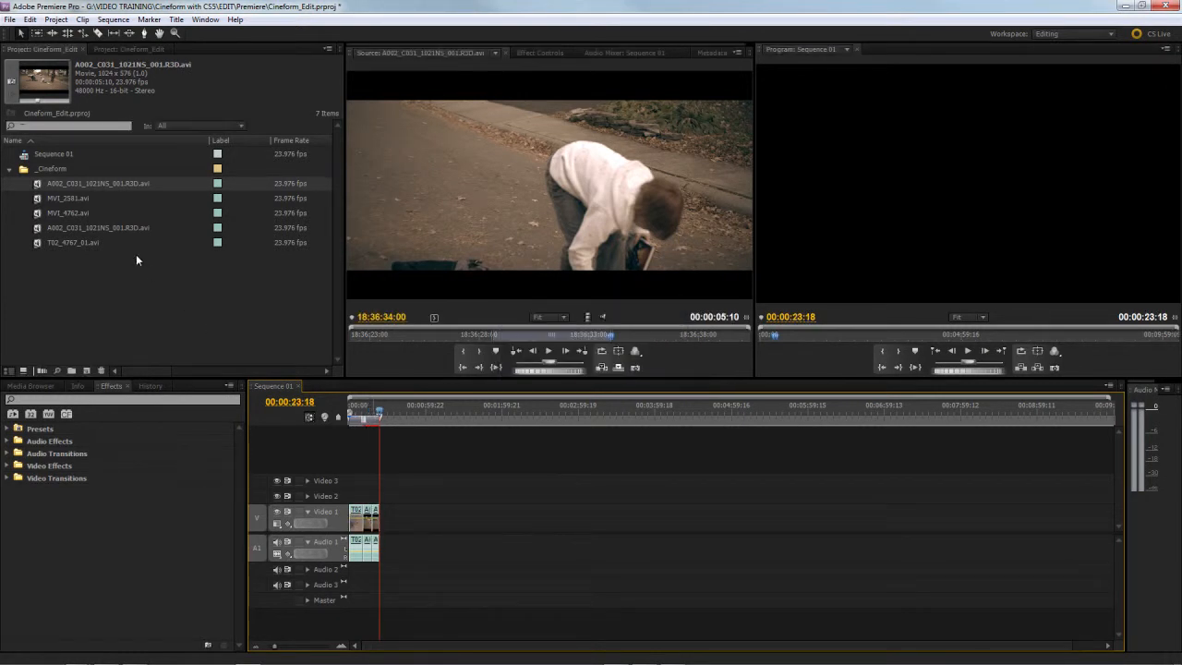
Step: Load MVI_2581.avi, mark In at 17:09:41:01 and an Out point, and add the range at the end of Sequence 01
double_click(41, 198)
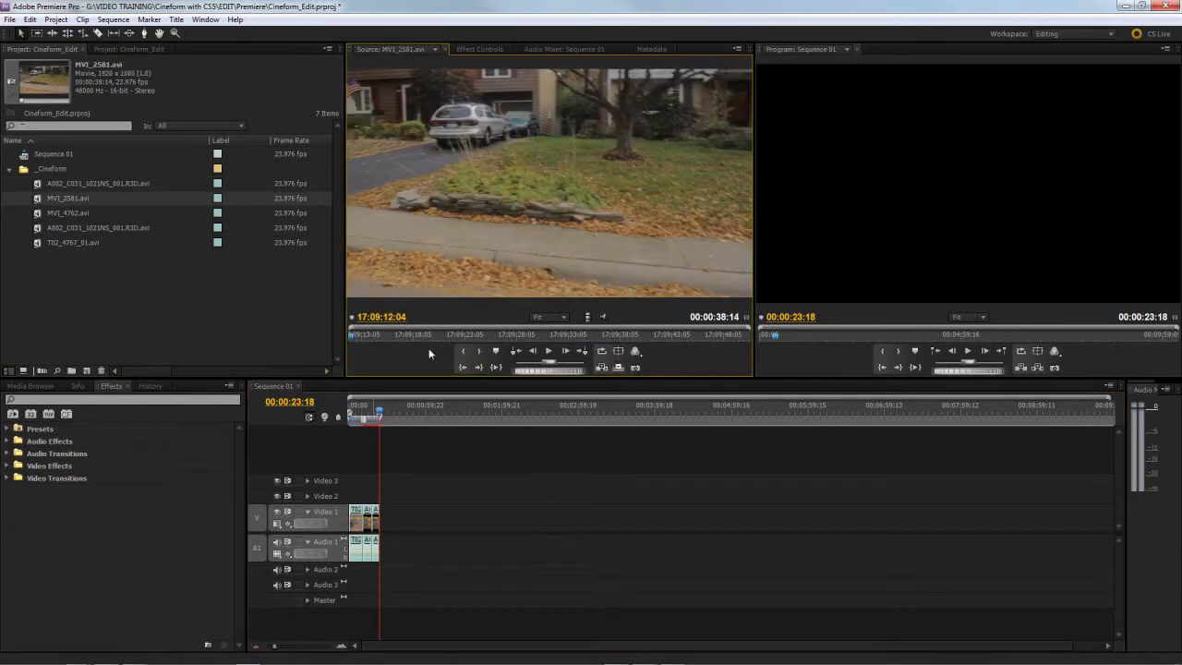
left_click_drag(383, 337, 650, 350)
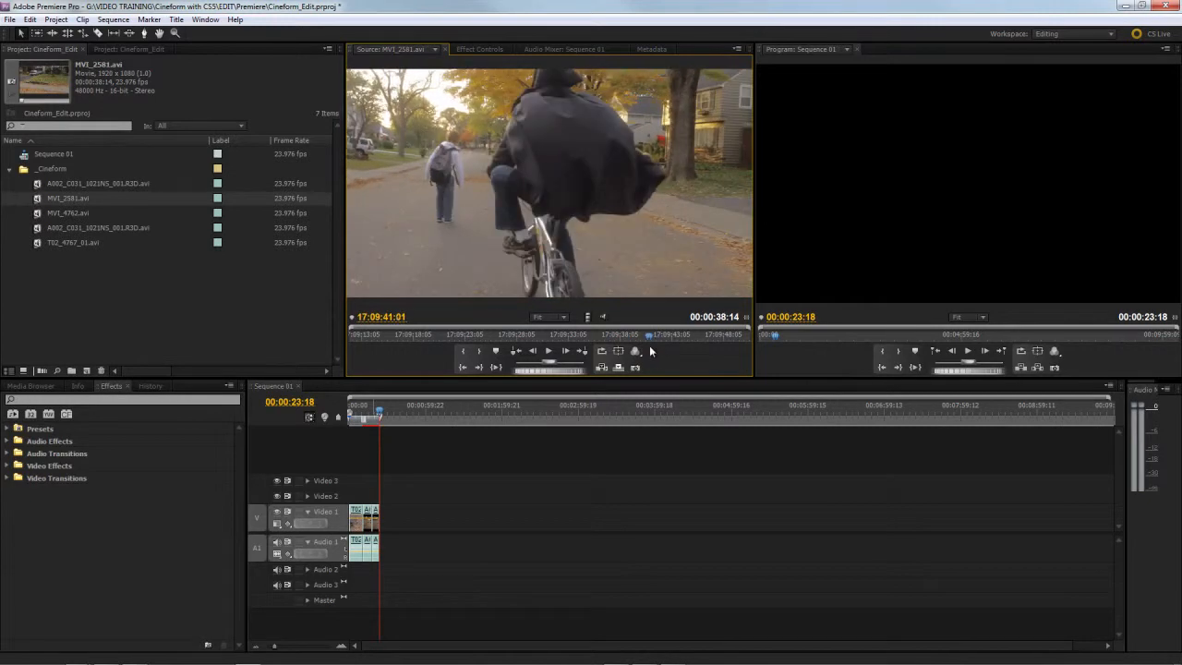
key("i")
key("space")
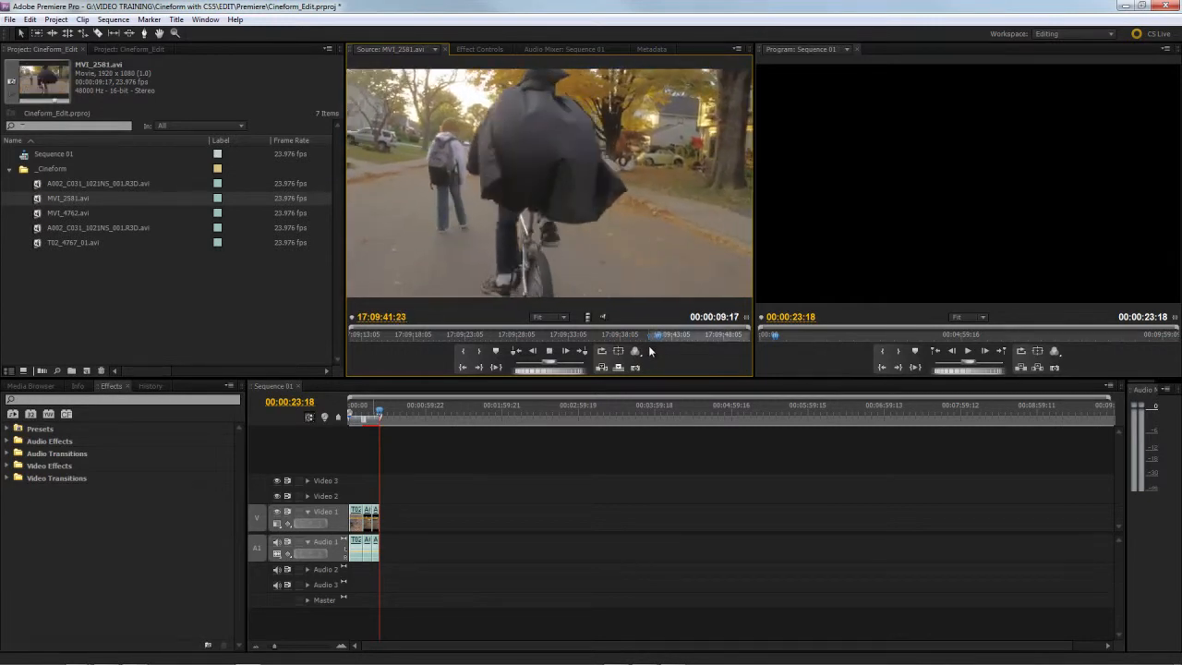
key("o")
key("period")
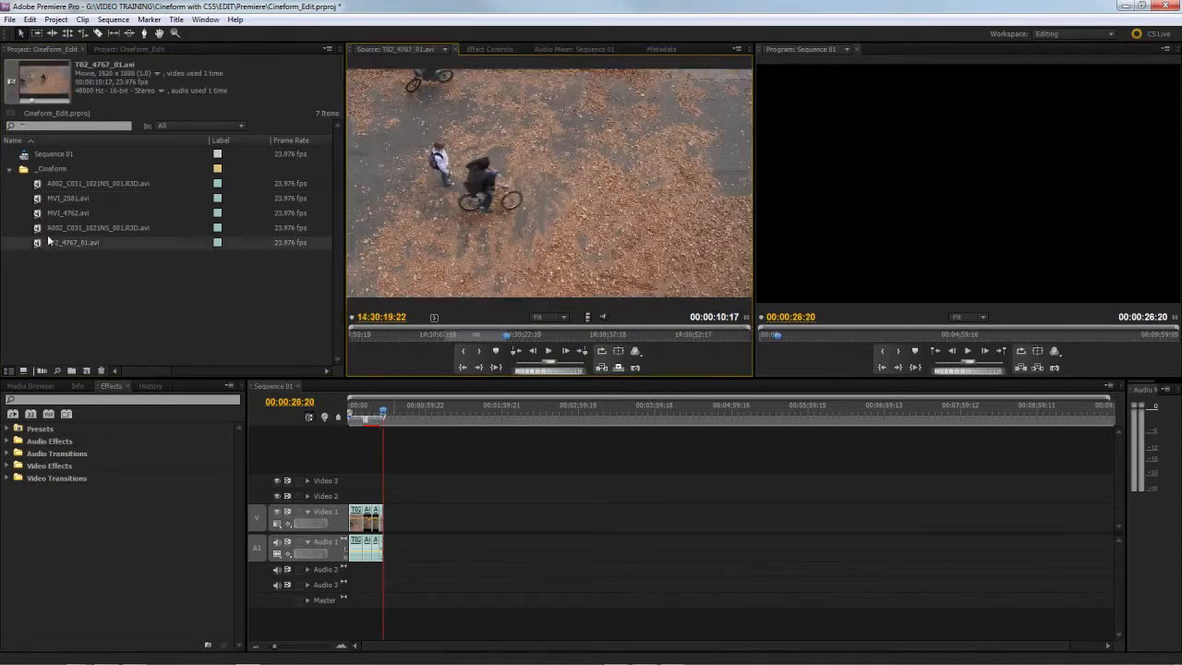
Step: Load MVI_4762.avi in the Source Monitor, and mark In at 18:50:57:05 and Out at 18:51:00:08
double_click(35, 212)
left_click_drag(430, 336, 461, 341)
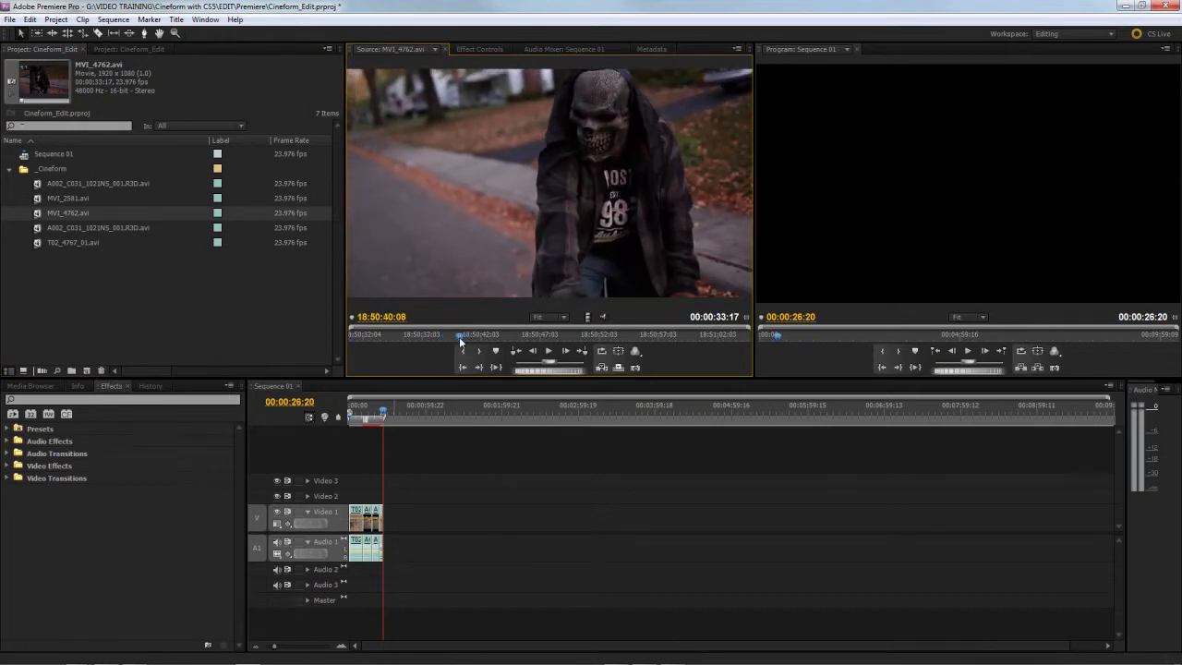
key("space")
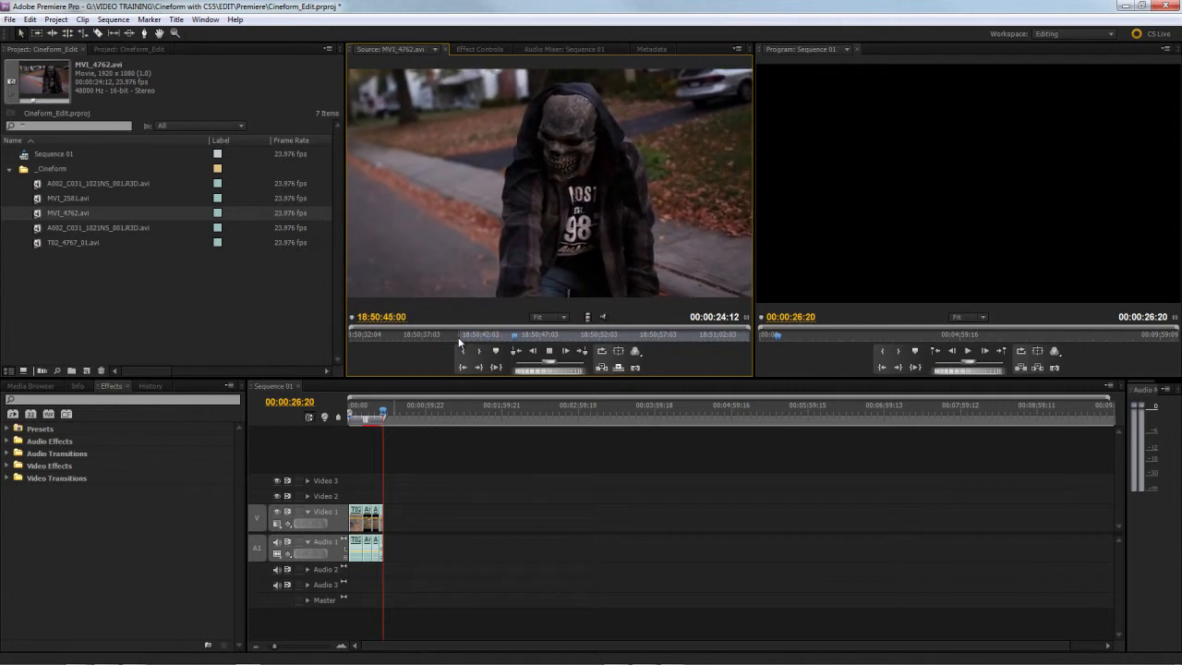
left_click_drag(534, 337, 660, 346)
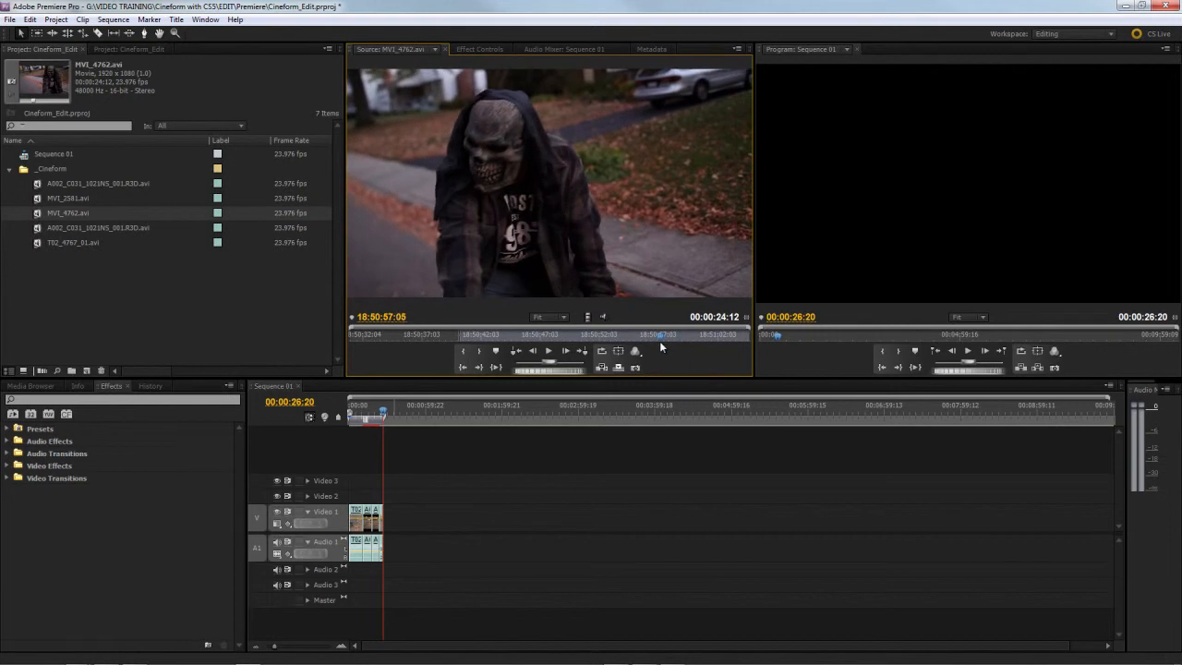
key("i")
key("space")
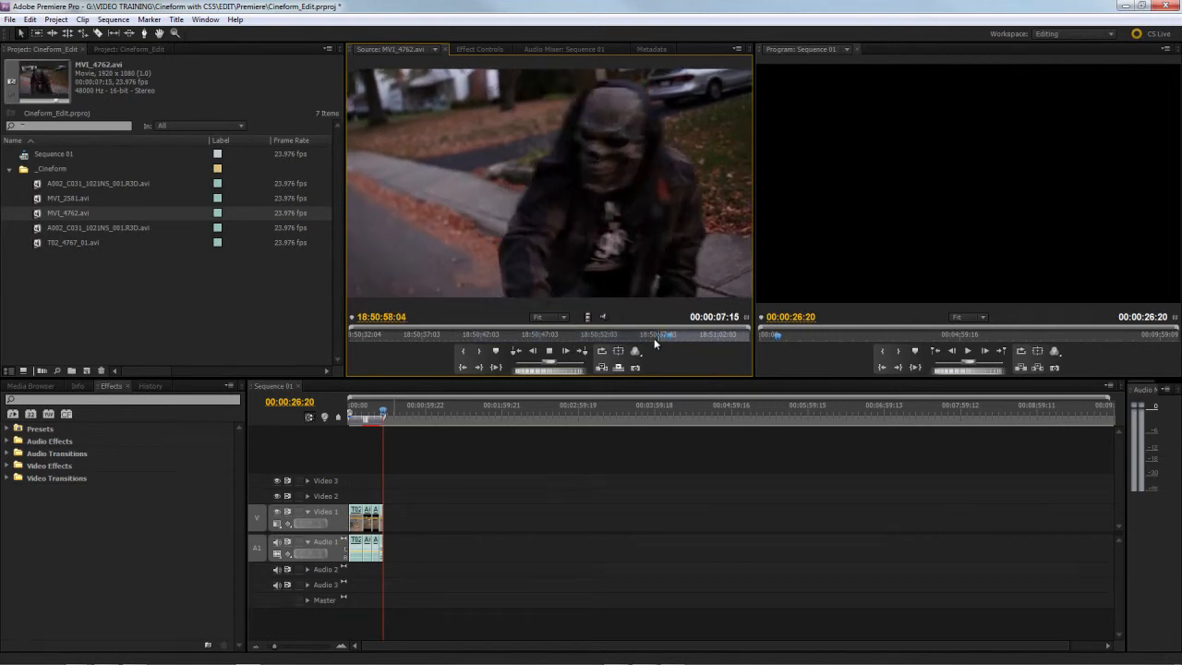
key("space")
key("o")
Step: Move the last A002_C031_1021NS_001.R3D.avi clip further along Sequence 01 and add the marked MVI_4762.avi range ahead of it
mouse_move(386, 414)
left_mouse_down()
mouse_move(358, 417)
mouse_move(370, 416)
left_mouse_up()
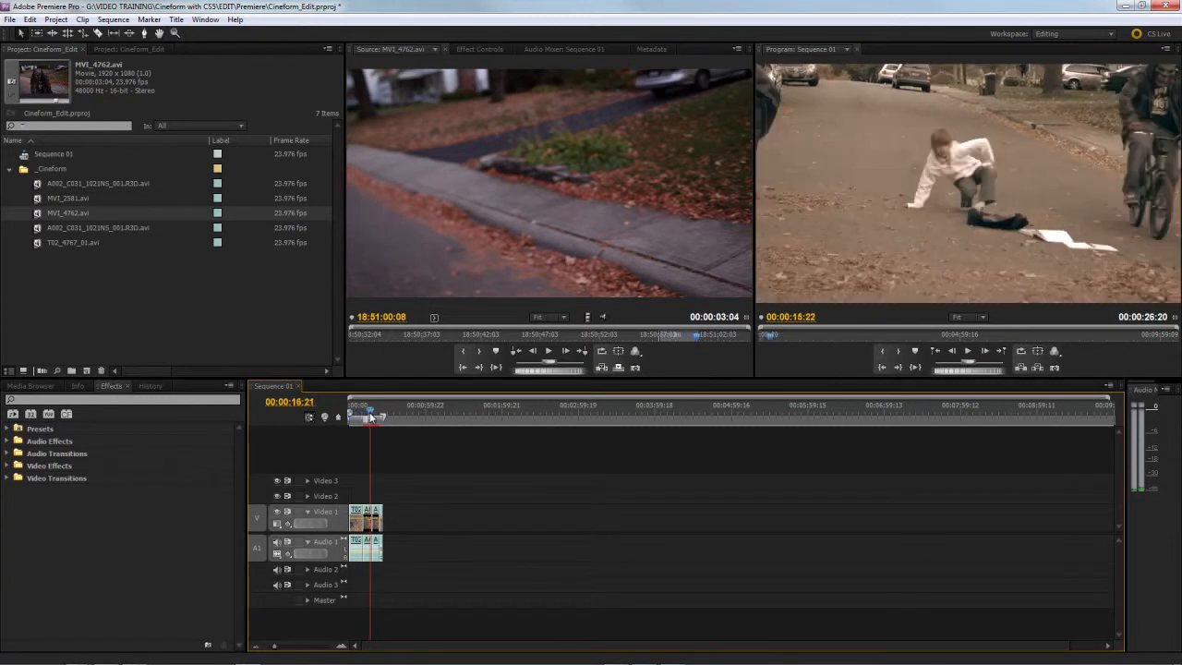
left_click(374, 528)
left_click_drag(374, 526, 415, 526)
left_click_drag(571, 194, 403, 534)
Step: Close the gaps on Video 1 and Audio 1 so MVI_2581.avi, MVI_4762.avi and the last A002 clip directly follow the first A002 clip
key("equal")
key("equal")
key("equal")
key("equal")
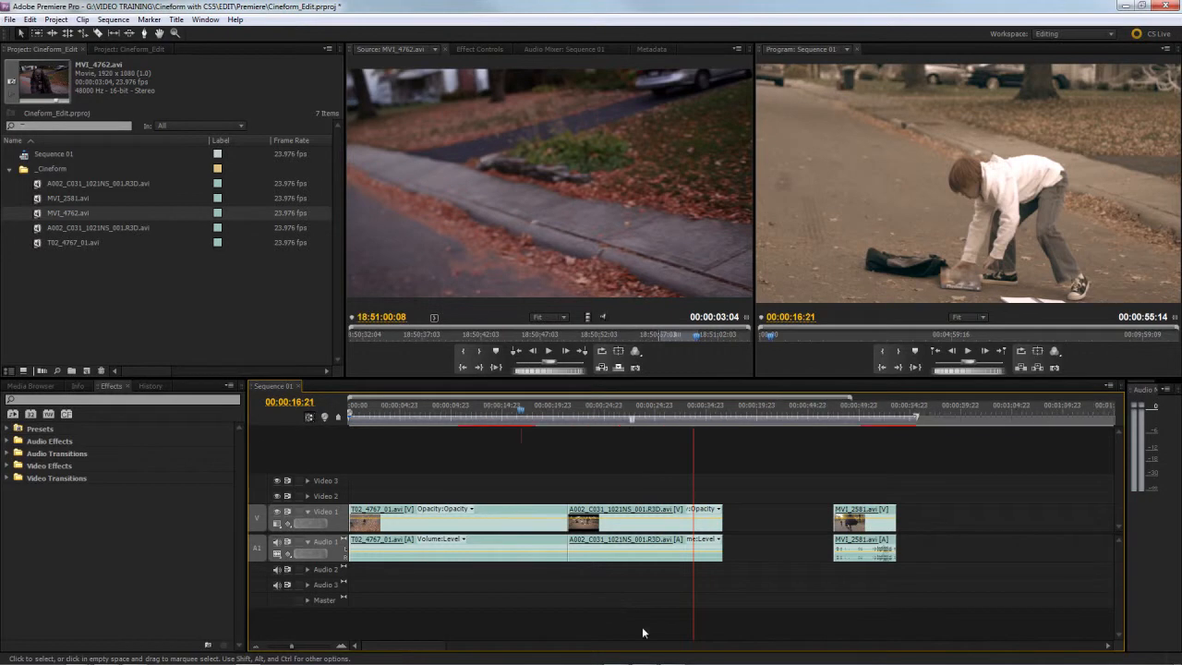
key("minus")
left_click_drag(878, 520, 654, 536)
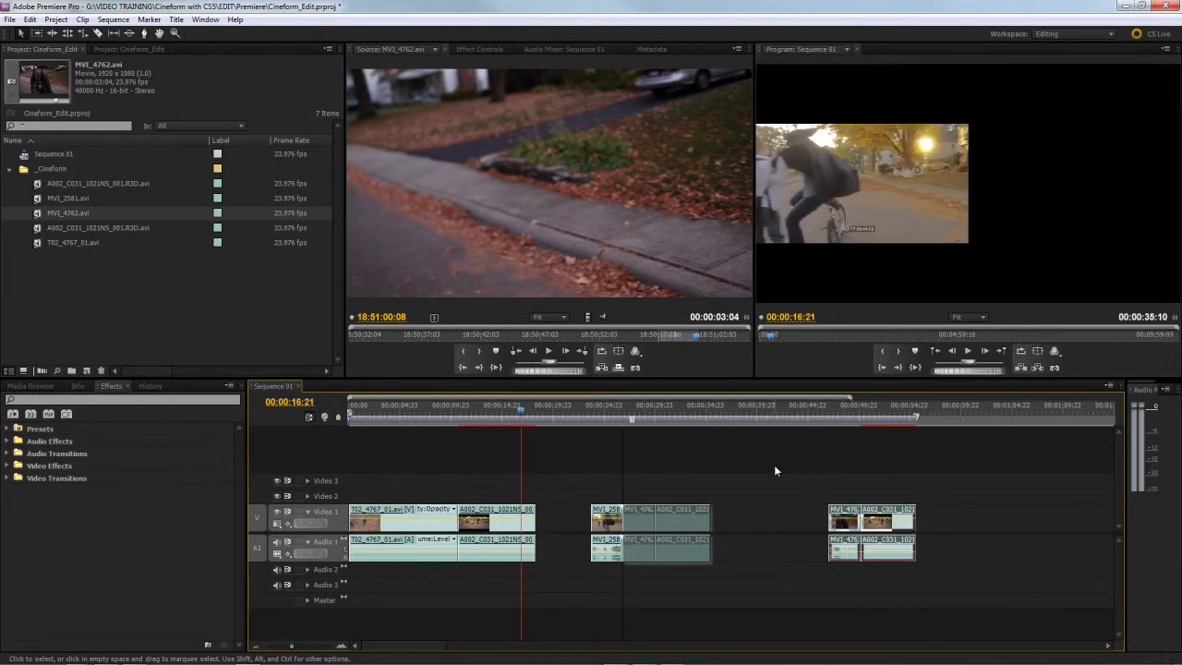
left_click_drag(756, 470, 541, 565)
left_click_drag(618, 533, 564, 533)
Step: Check the framing of the clips in Sequence 01, and apply Scale to Frame Size to both A002_C031_1021NS_001.R3D.avi clips
left_click(493, 413)
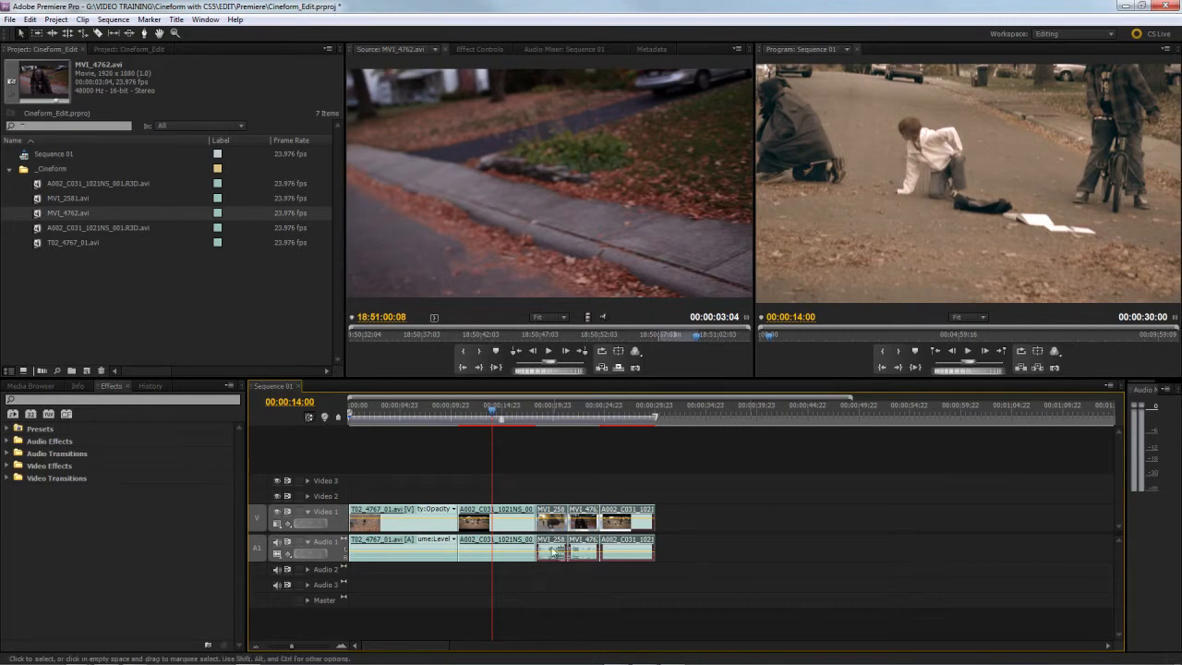
left_click(505, 523)
left_click(548, 411)
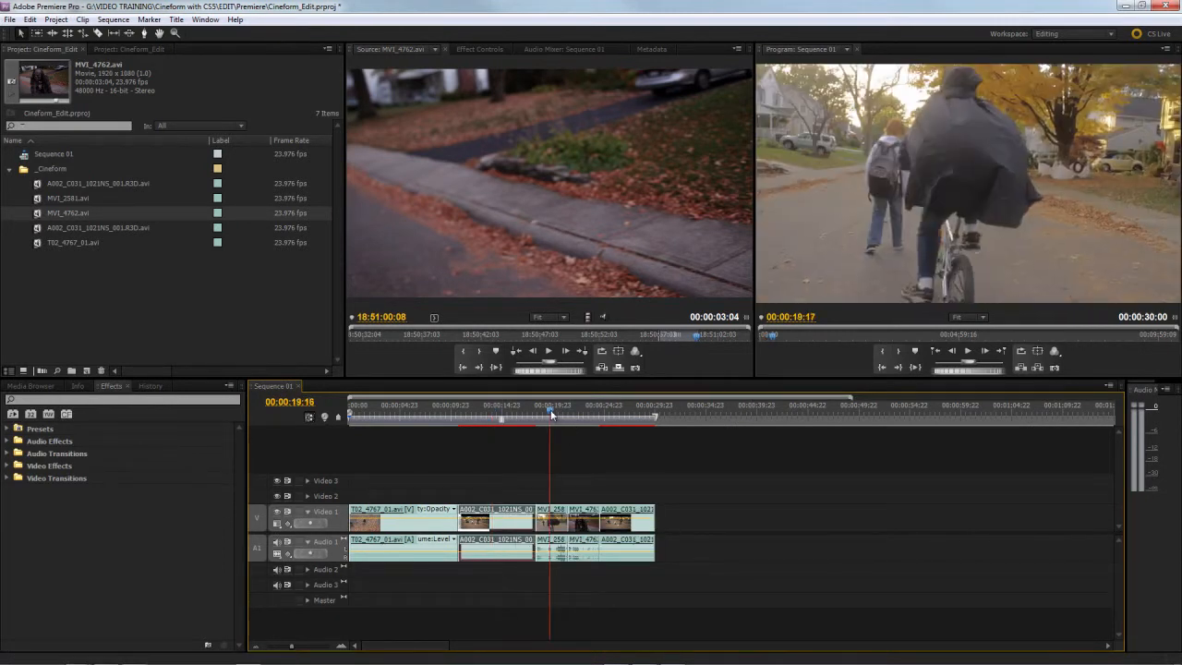
left_click(594, 411)
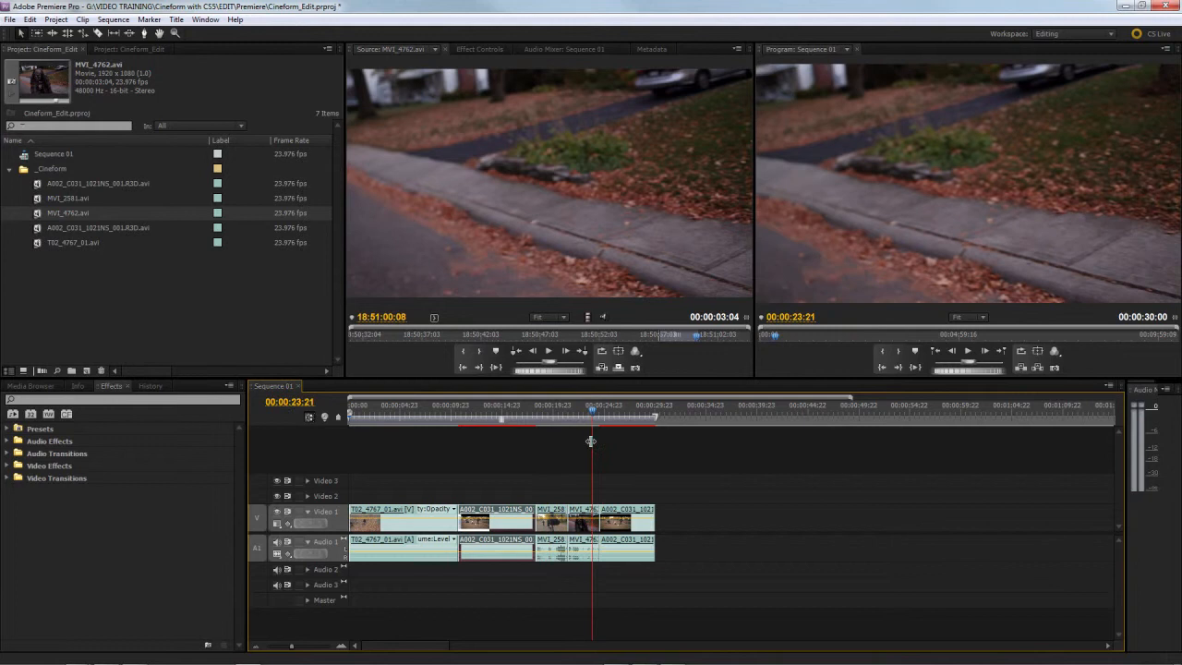
left_click(634, 401)
left_click(634, 525)
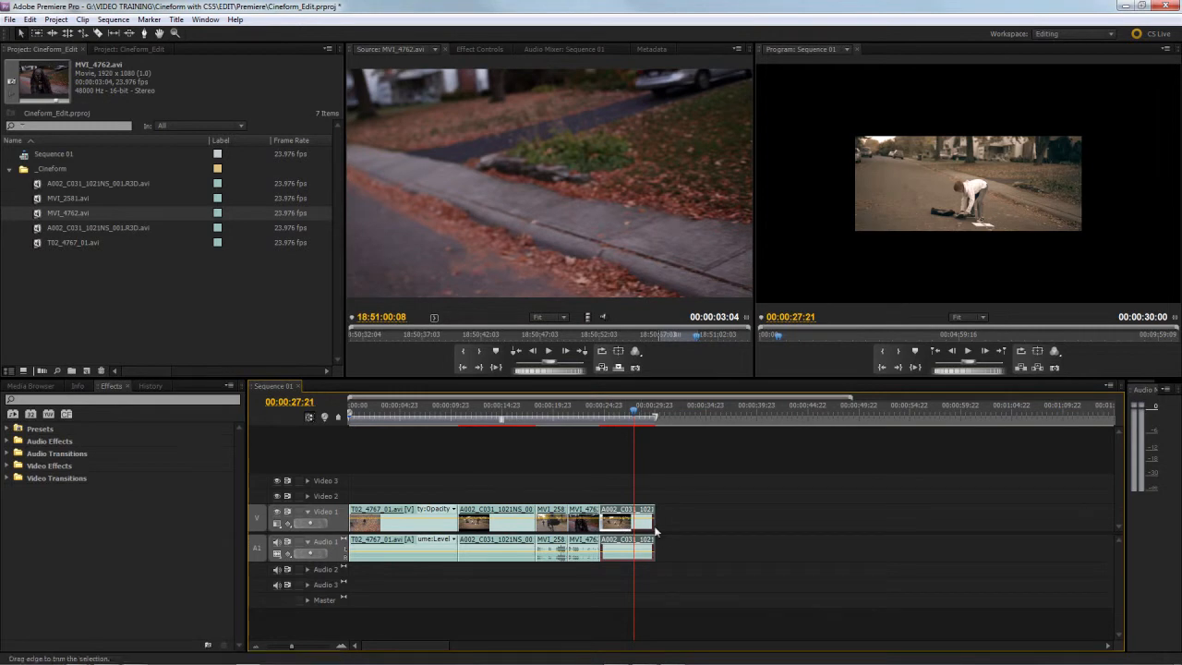
left_click(510, 529)
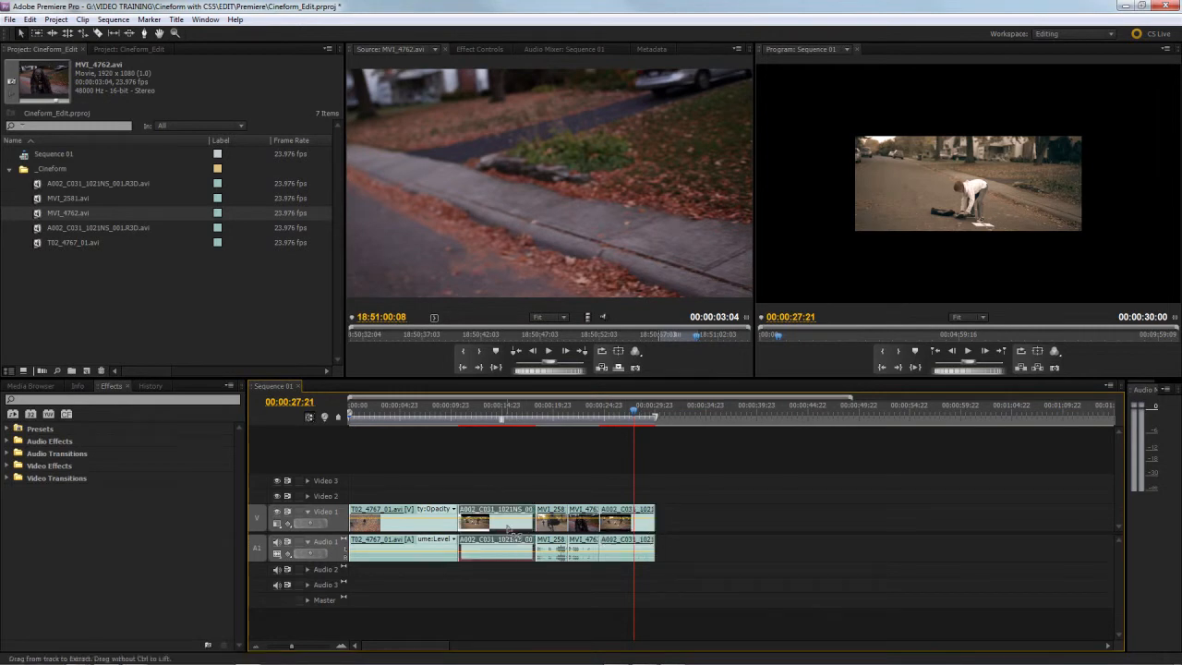
left_click(643, 533, "shift")
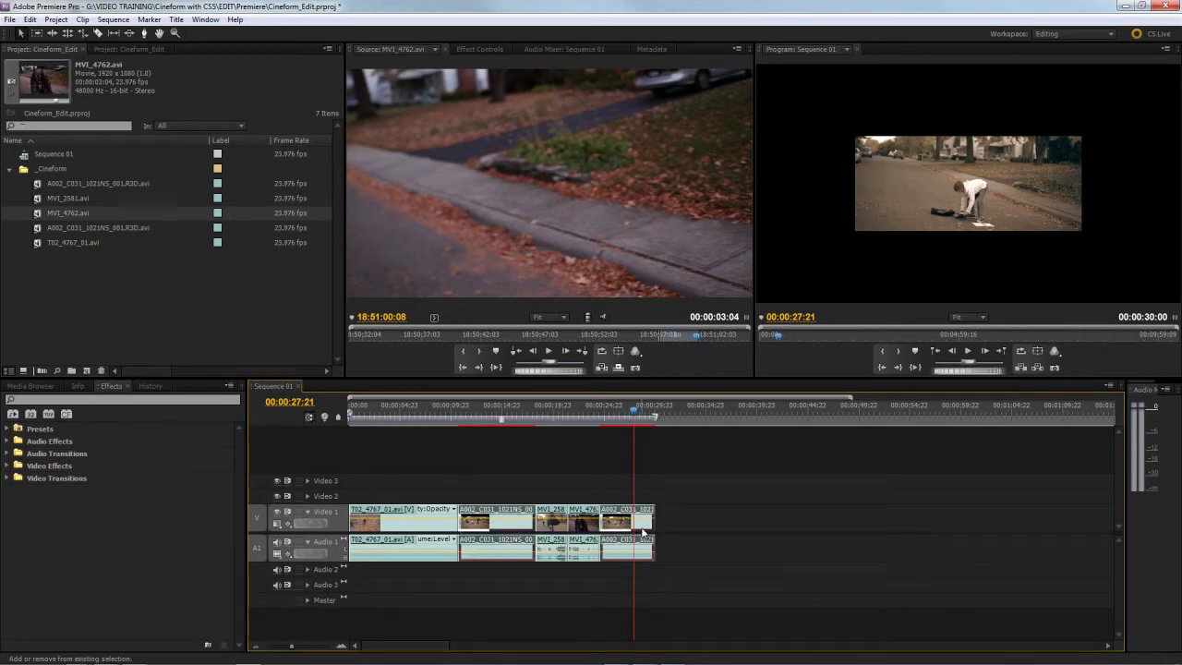
right_click(646, 528)
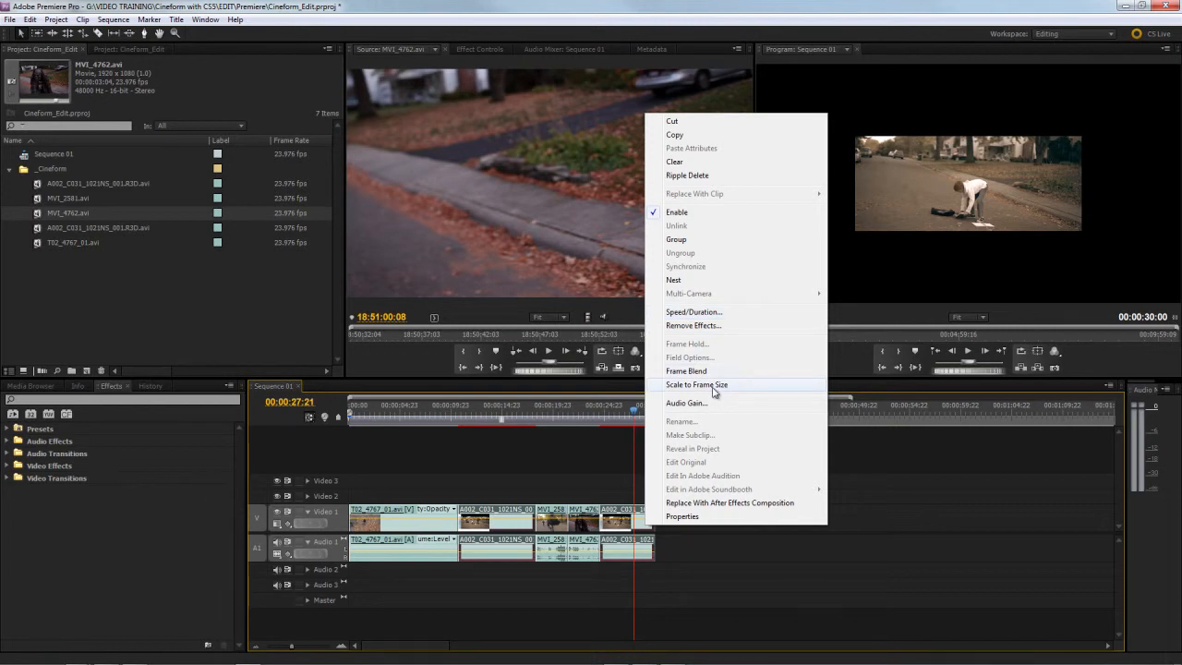
left_click(714, 385)
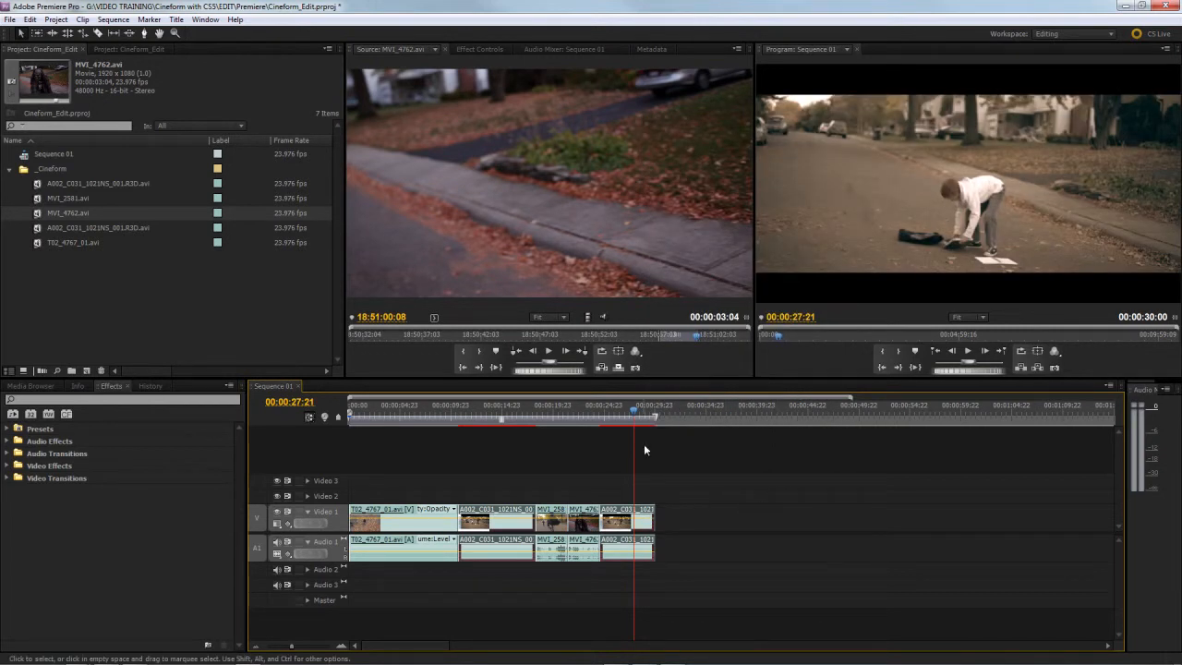
Step: Review both scaled A002 clips in Sequence 01, and return the playhead to the T02_4767_01.avi clip at 00:00:06:01
left_click_drag(641, 407, 616, 408)
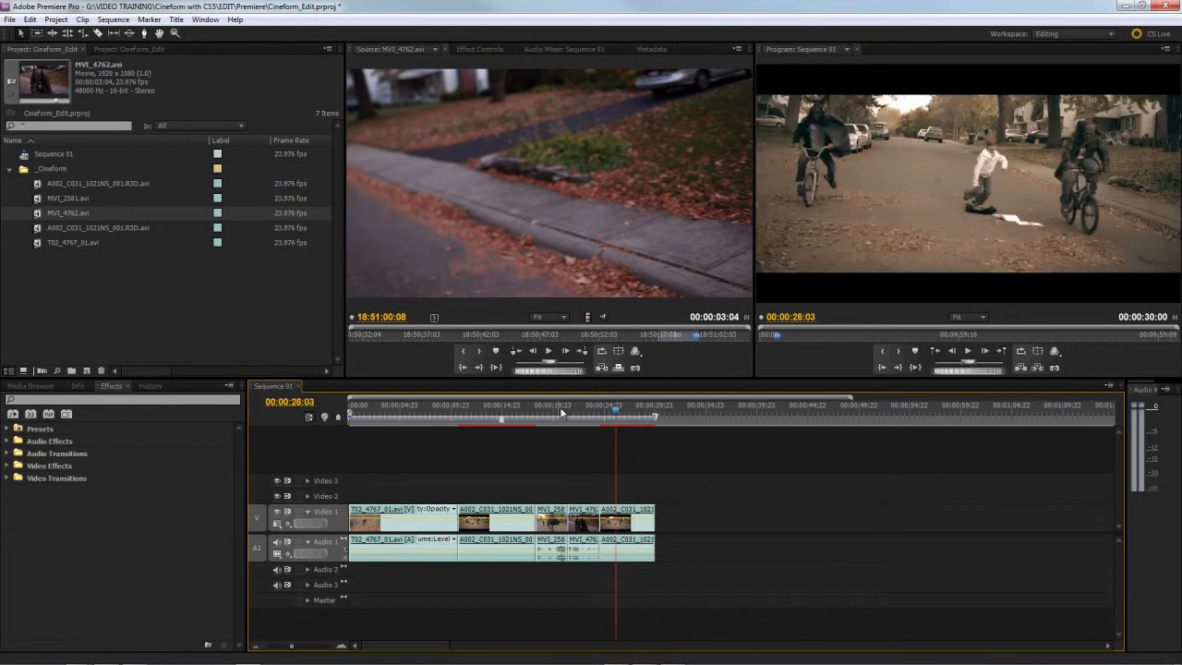
mouse_move(507, 408)
left_mouse_down()
mouse_move(476, 411)
mouse_move(644, 416)
mouse_move(428, 420)
mouse_move(584, 422)
mouse_move(489, 422)
left_mouse_up()
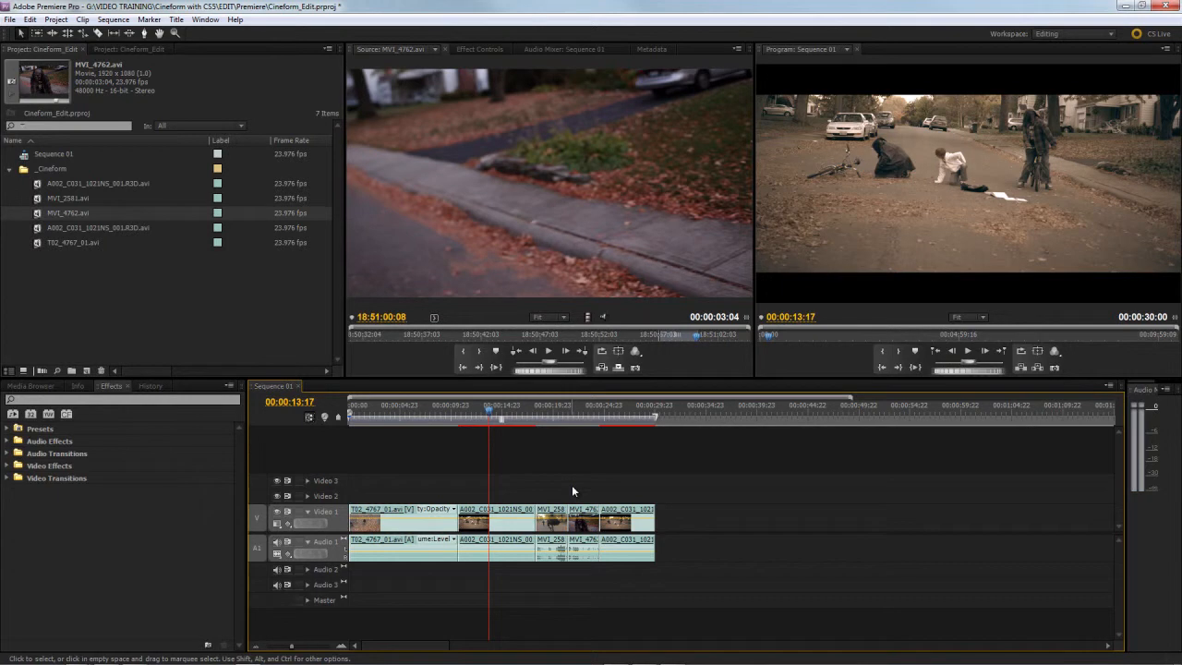
left_click(438, 409)
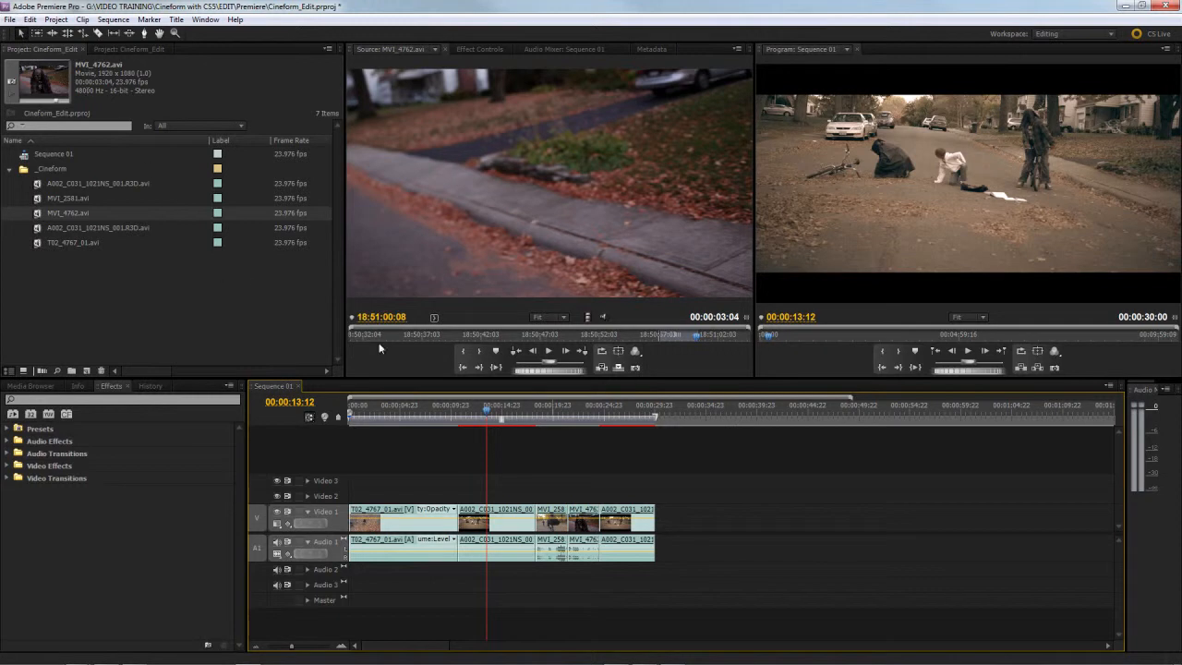
left_click_drag(494, 416, 411, 419)
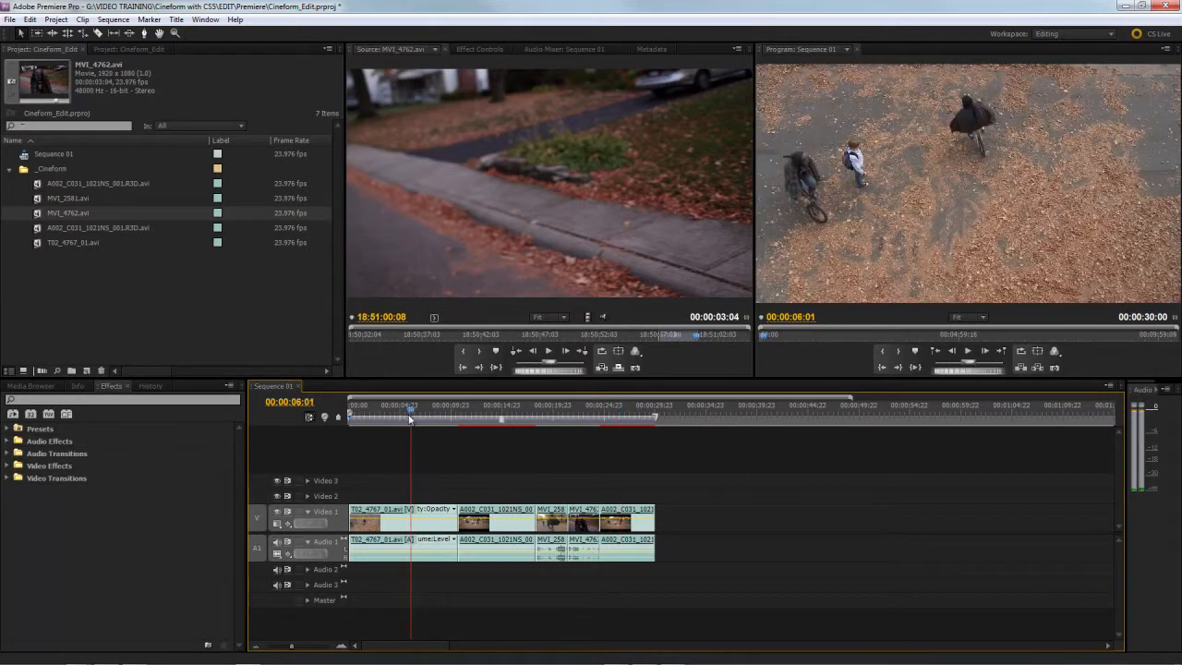
Step: Save the Cineform_Edit project and scrub back through Sequence 01 to 00:00:09:10
left_click(9, 19)
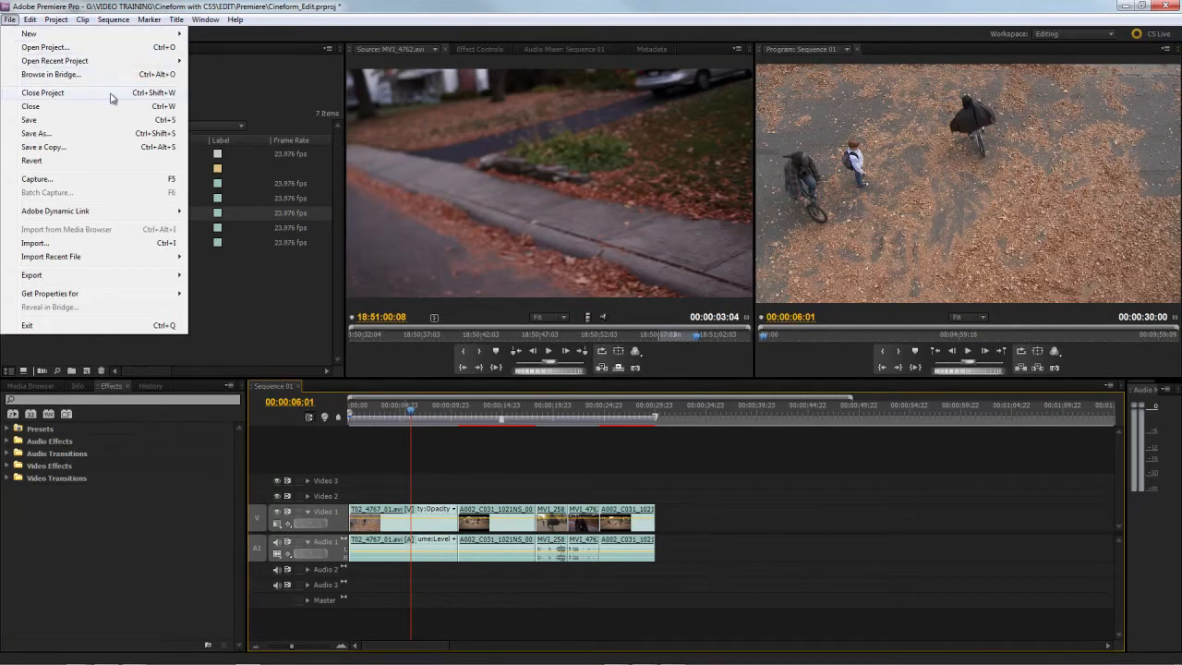
mouse_move(144, 279)
left_click(52, 138)
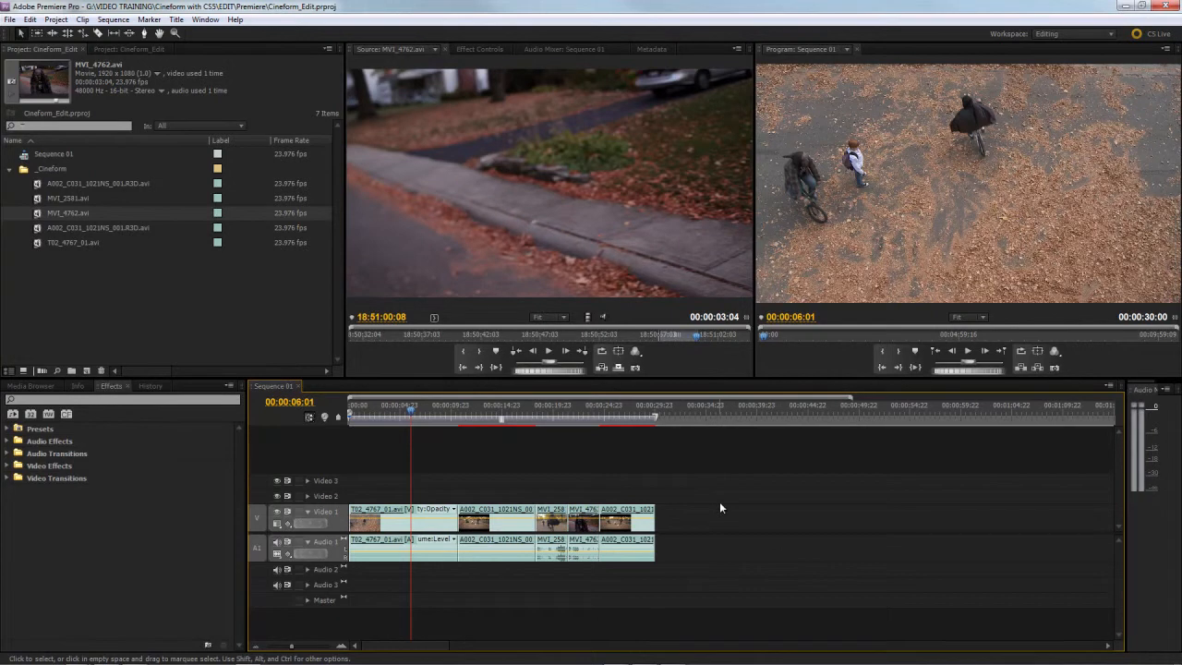
left_click_drag(627, 407, 446, 413)
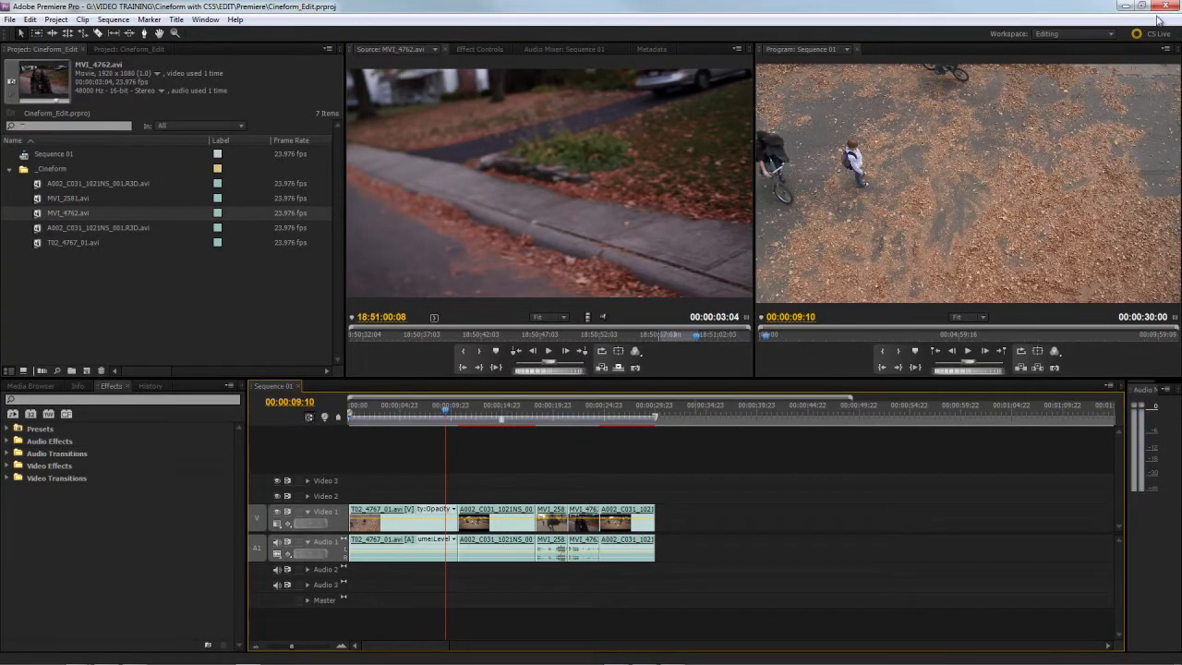